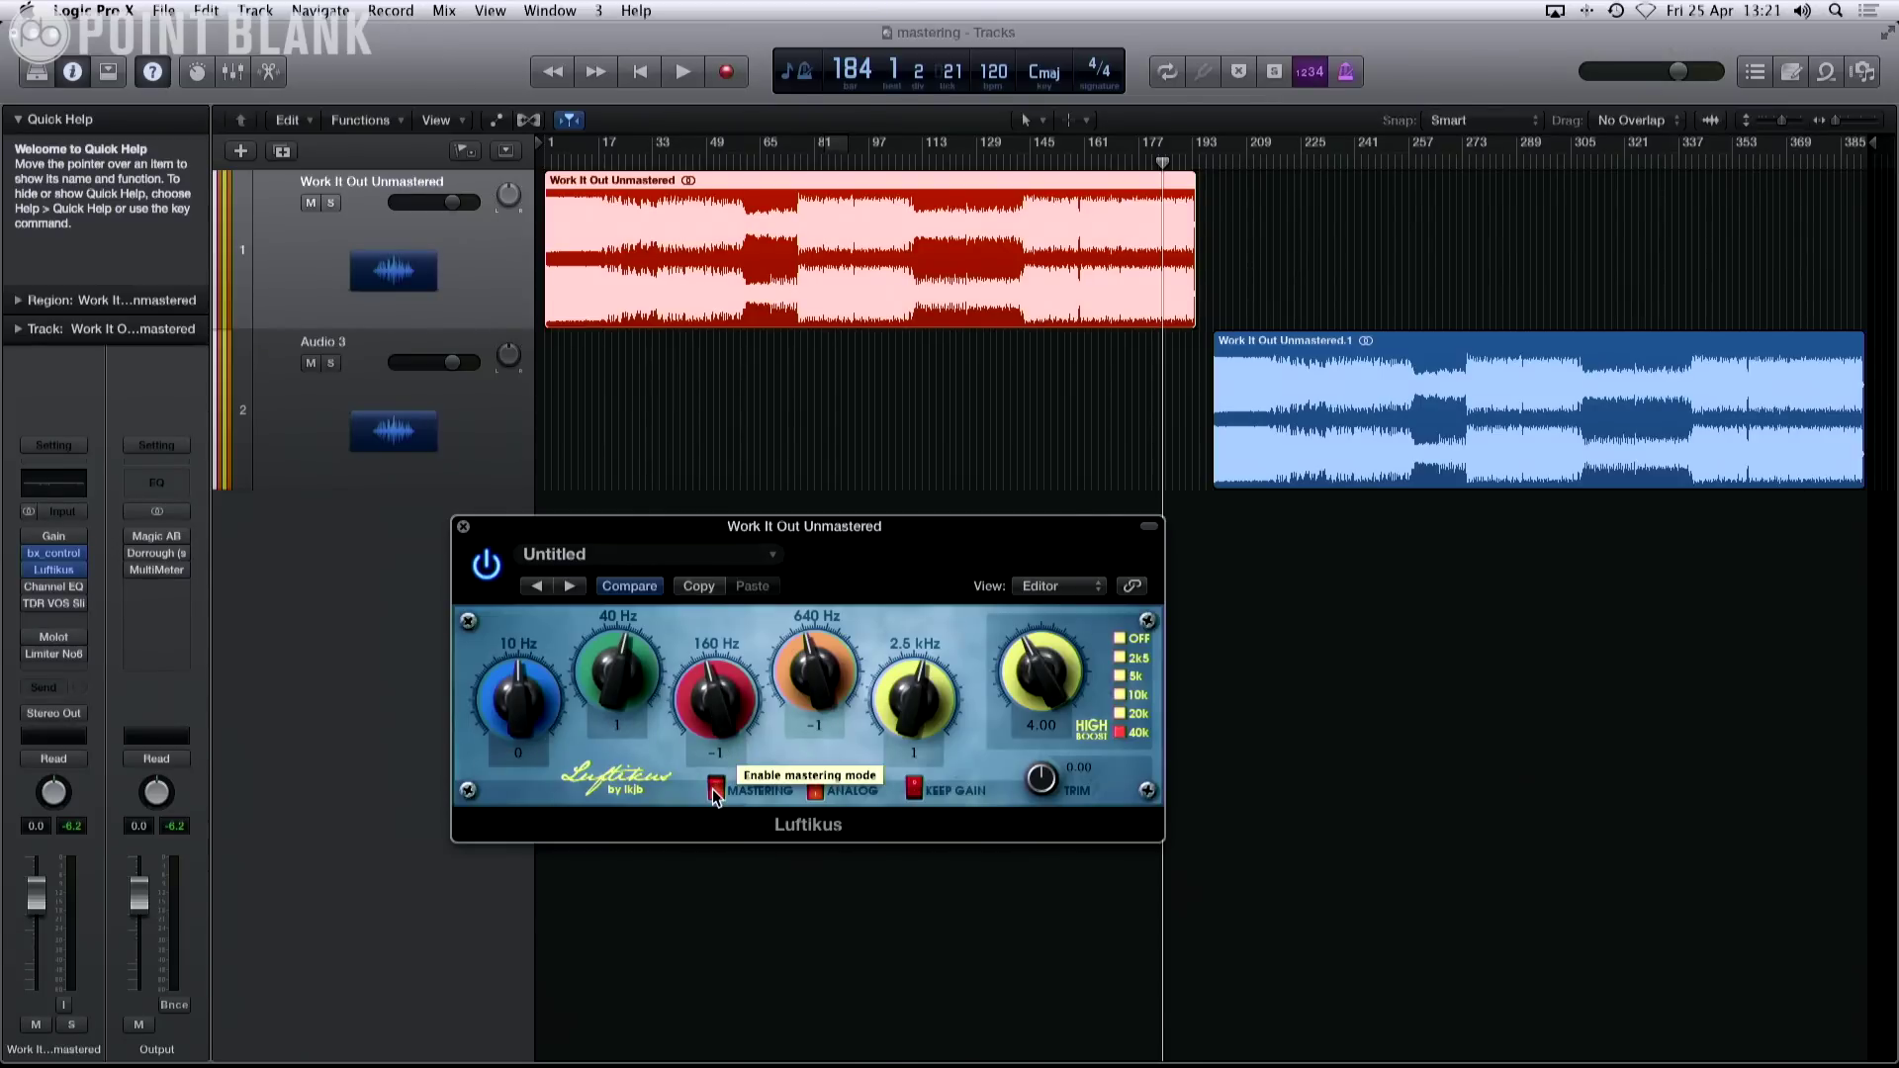
Play the track while comparing Luftikus's high-shelf boost at 20k and 40k, leaving it set to 40k.
drag(714, 708, 714, 702)
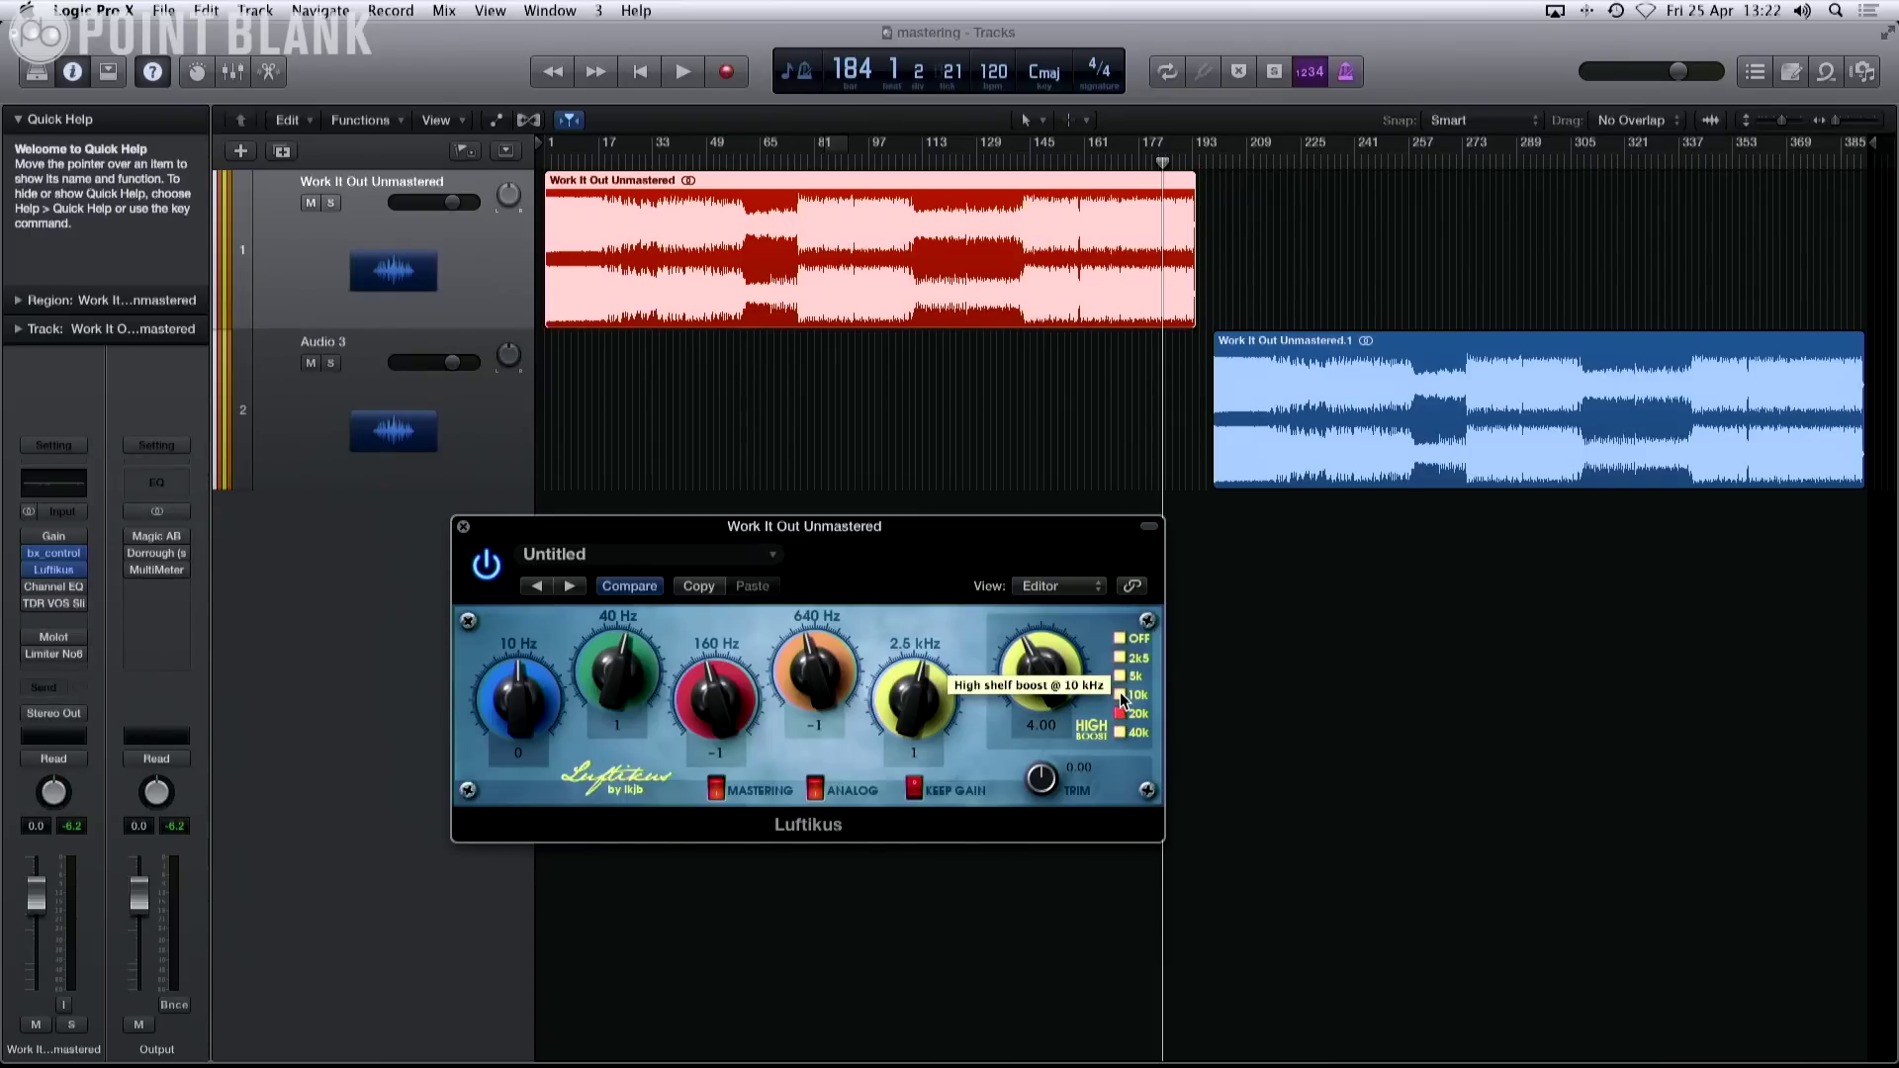
key(space)
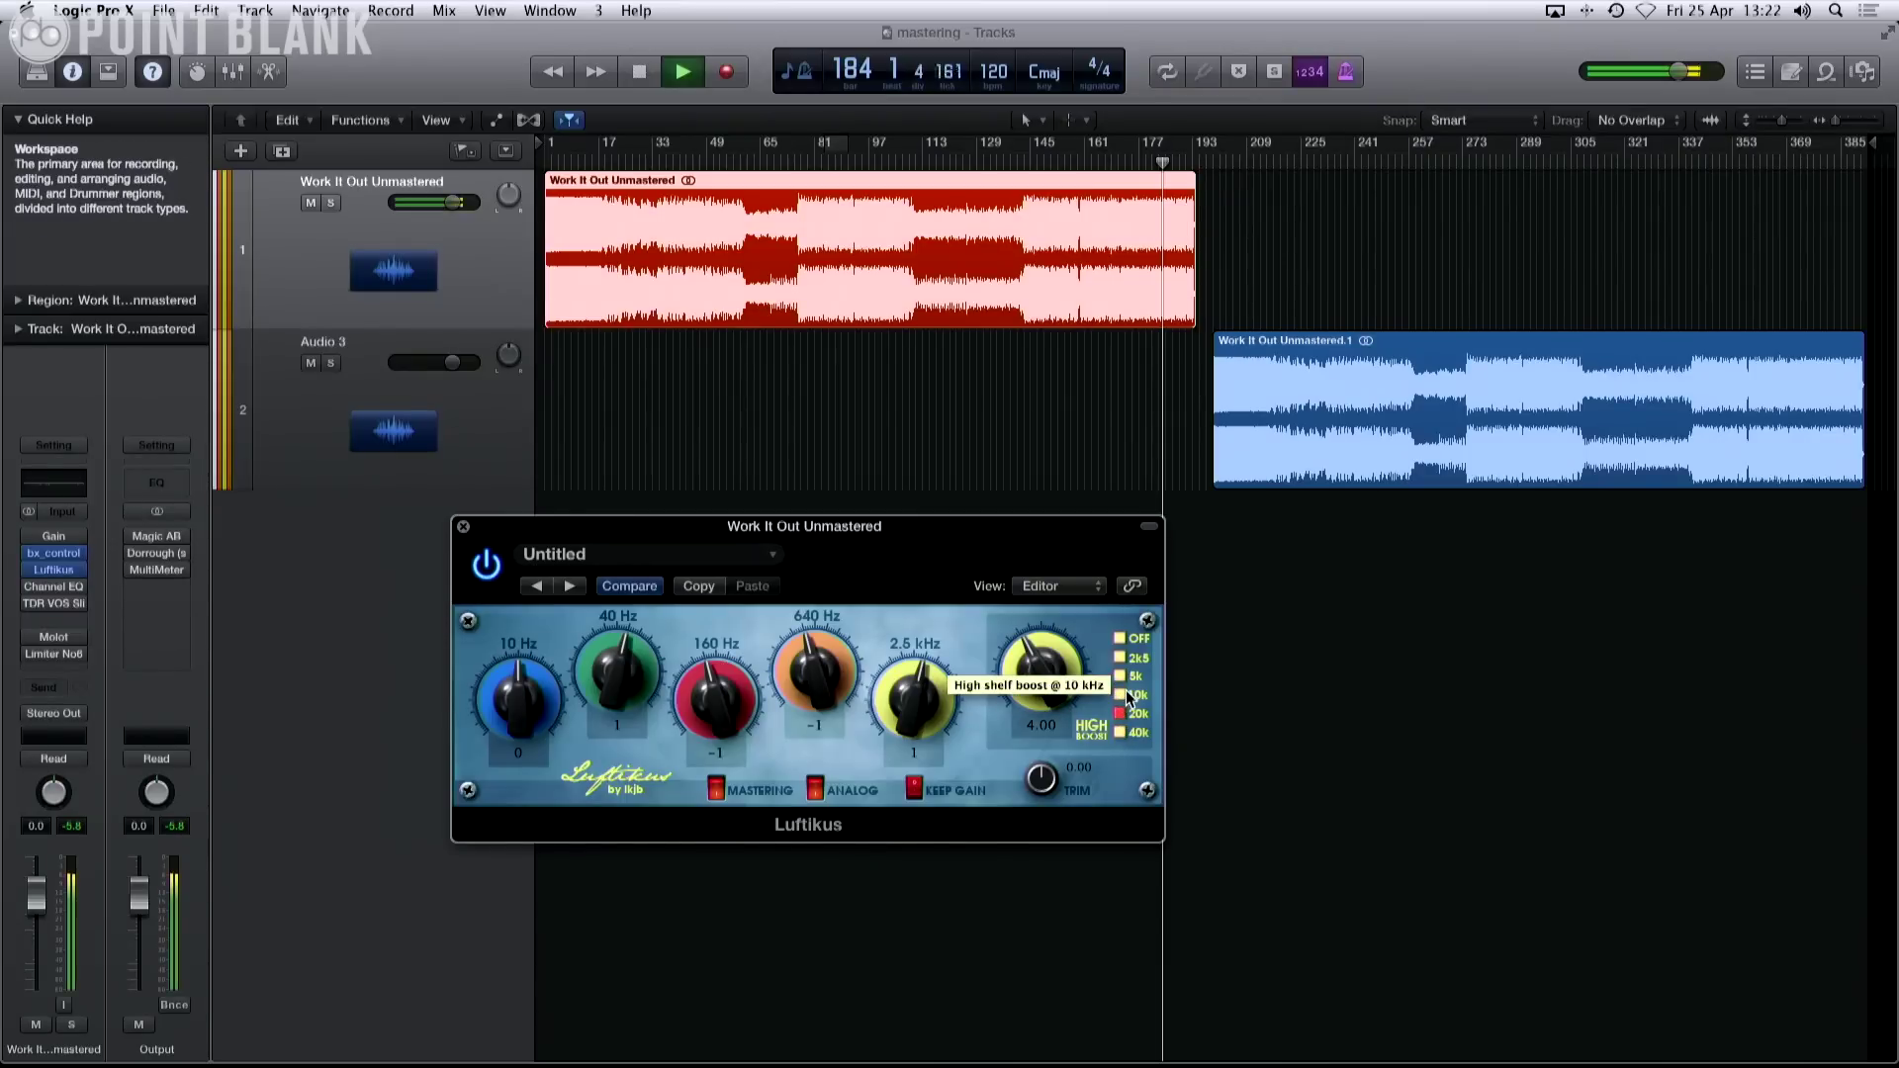
click(1121, 733)
click(1121, 716)
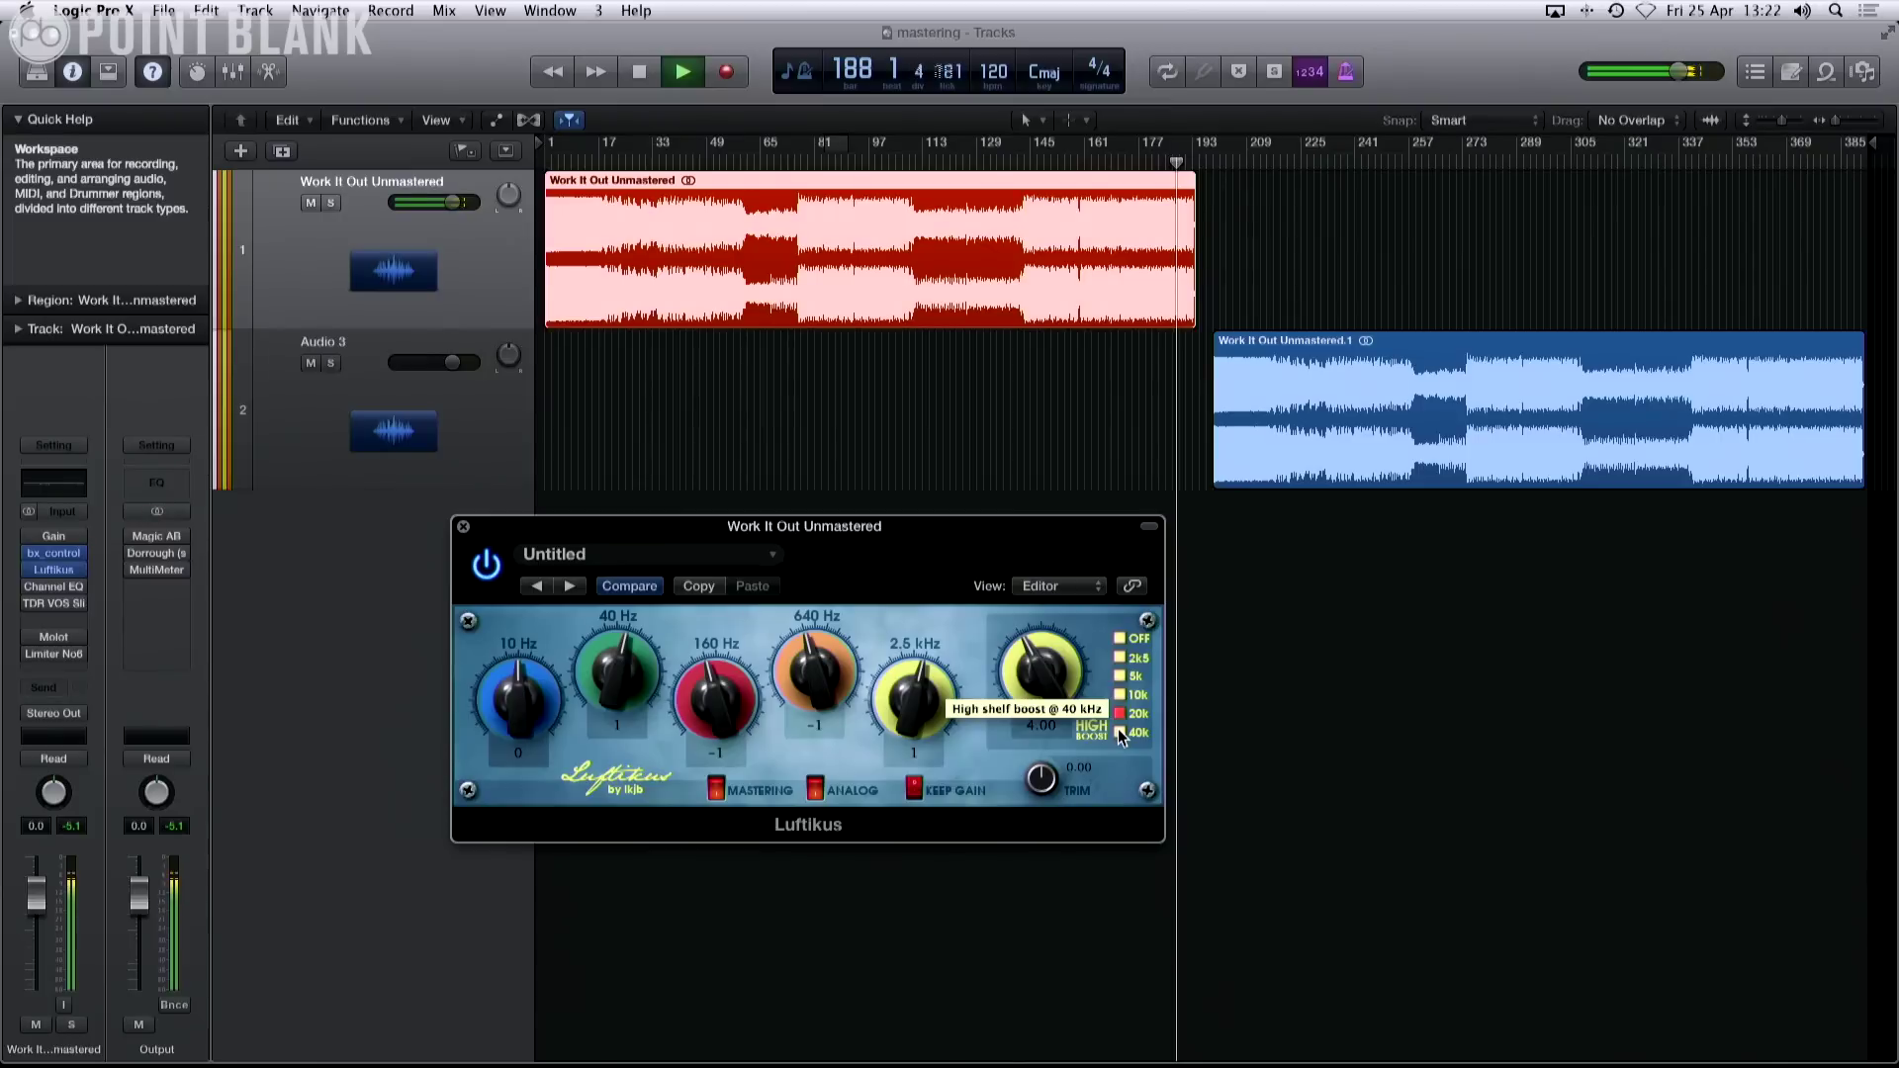
click(1121, 733)
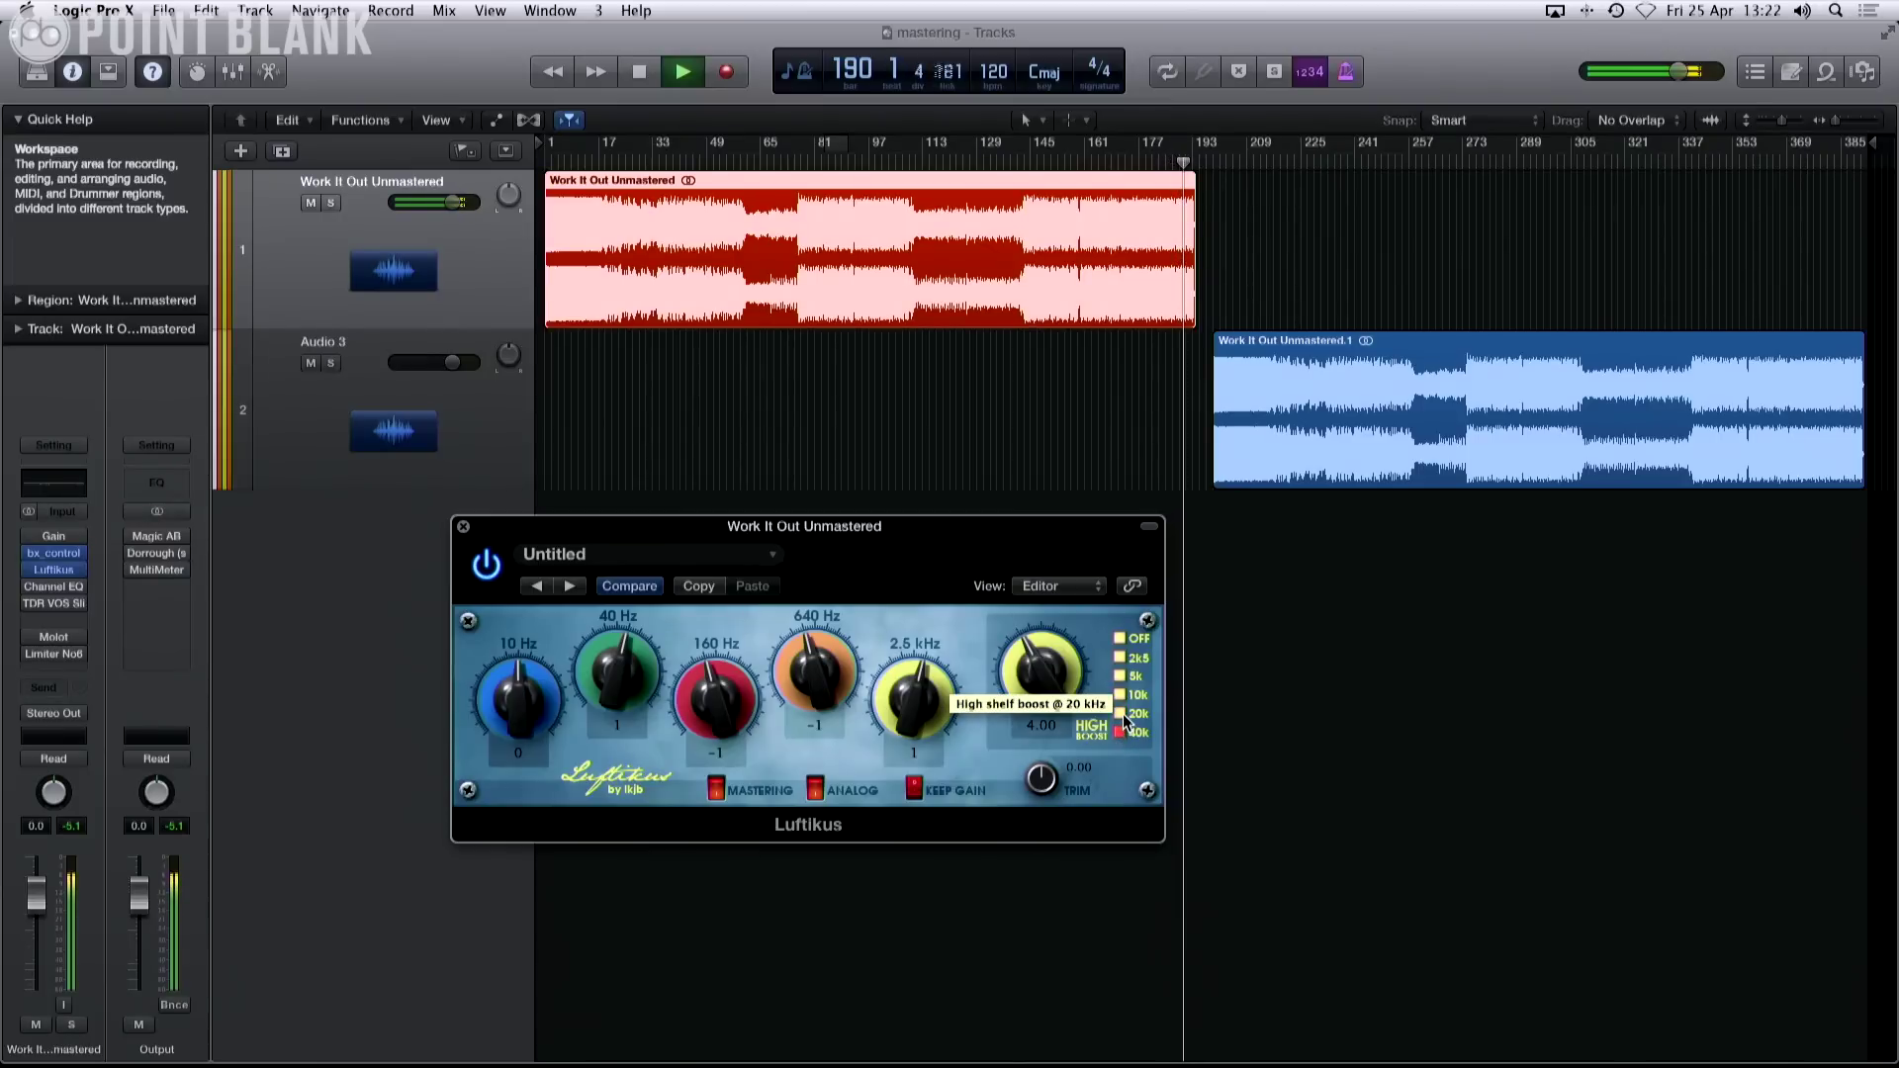
click(1121, 715)
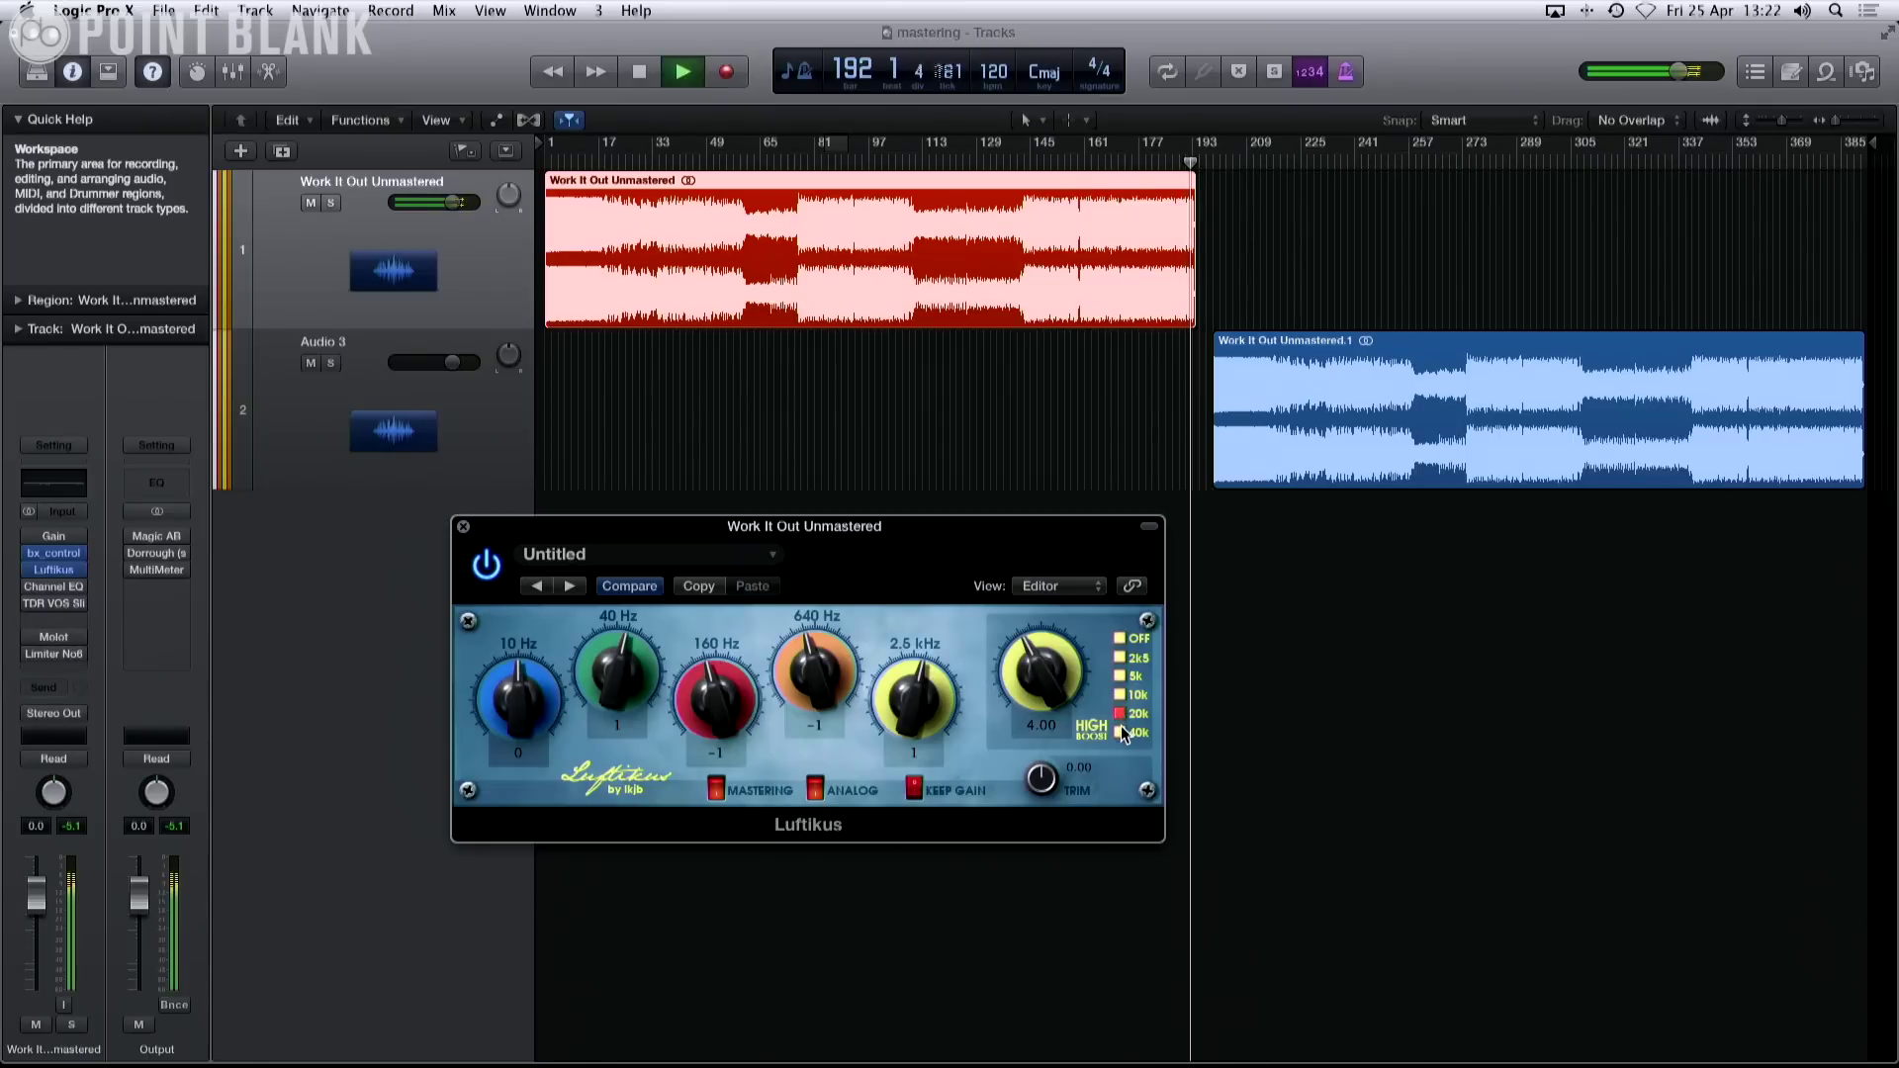
click(1120, 732)
drag(914, 698, 914, 705)
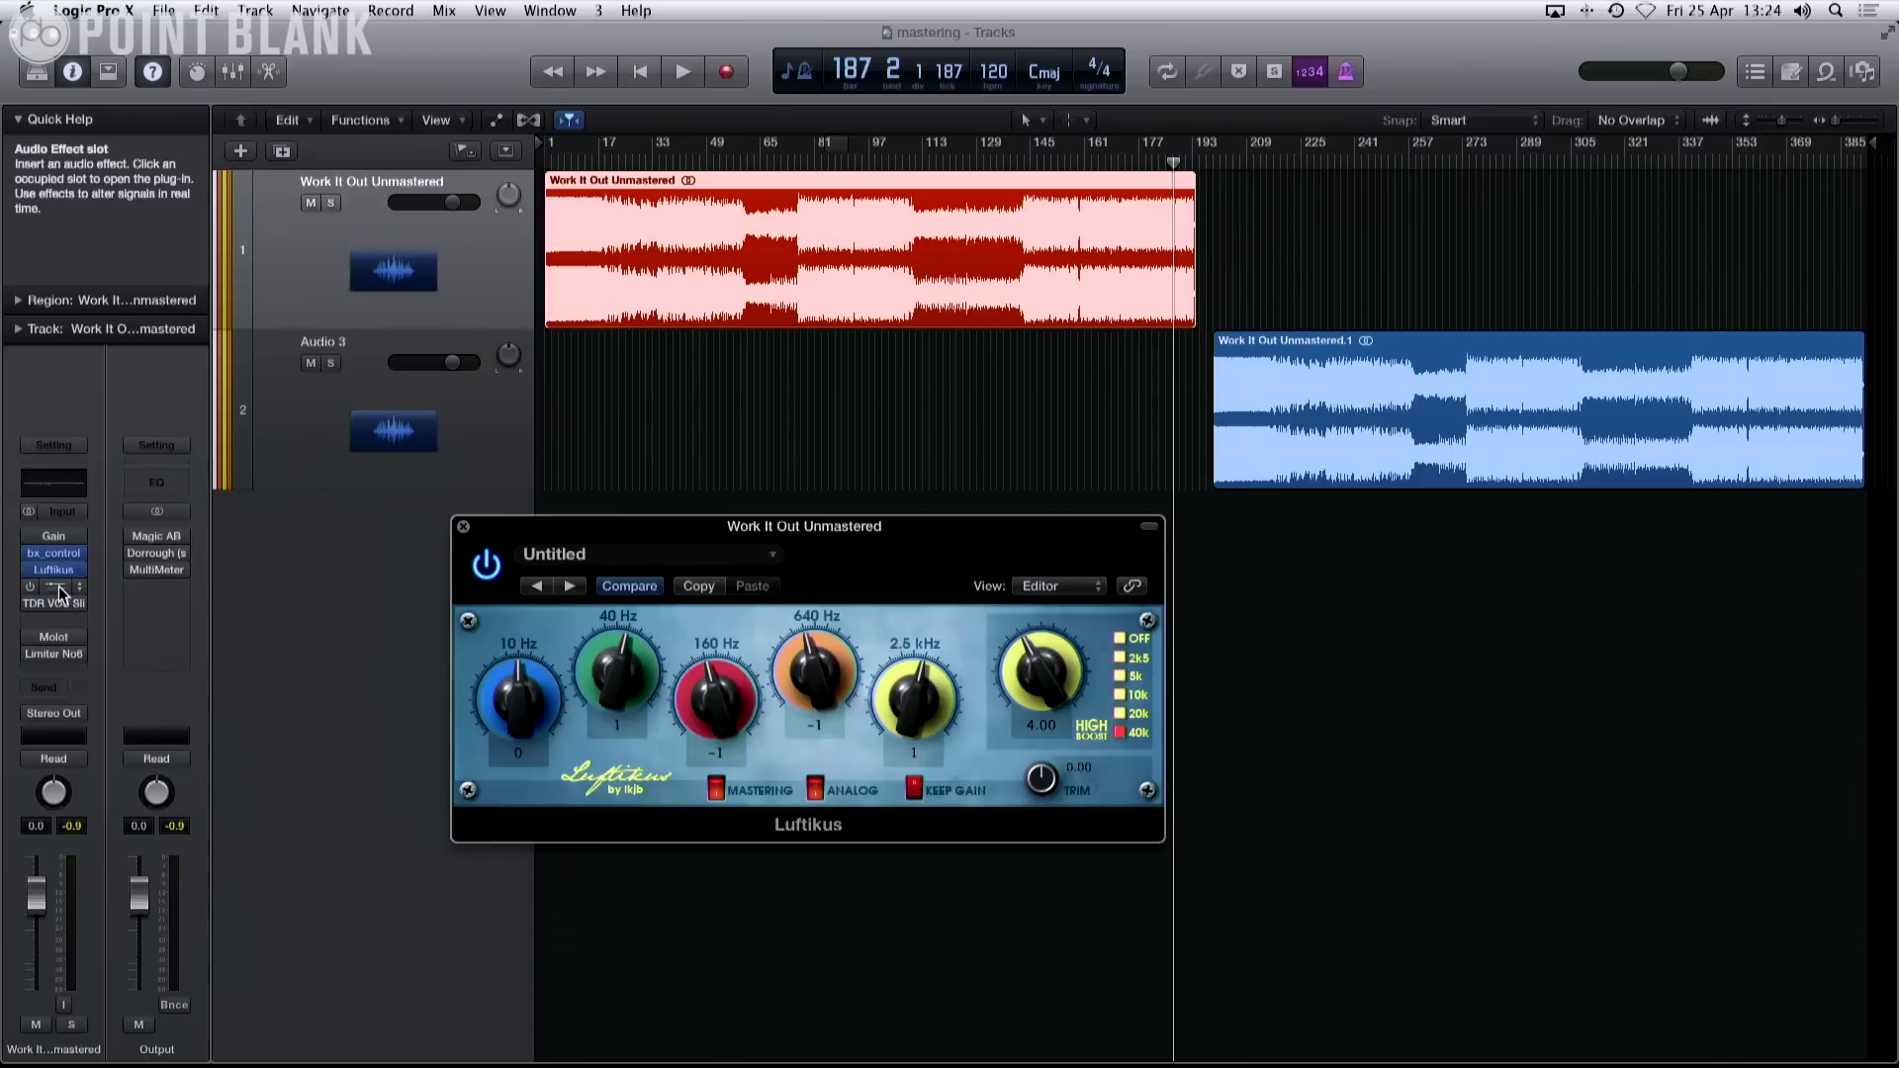
Enable the Channel EQ during playback to view its cuts on the analyzer, bypass it again and close both EQ plug-in windows.
click(57, 586)
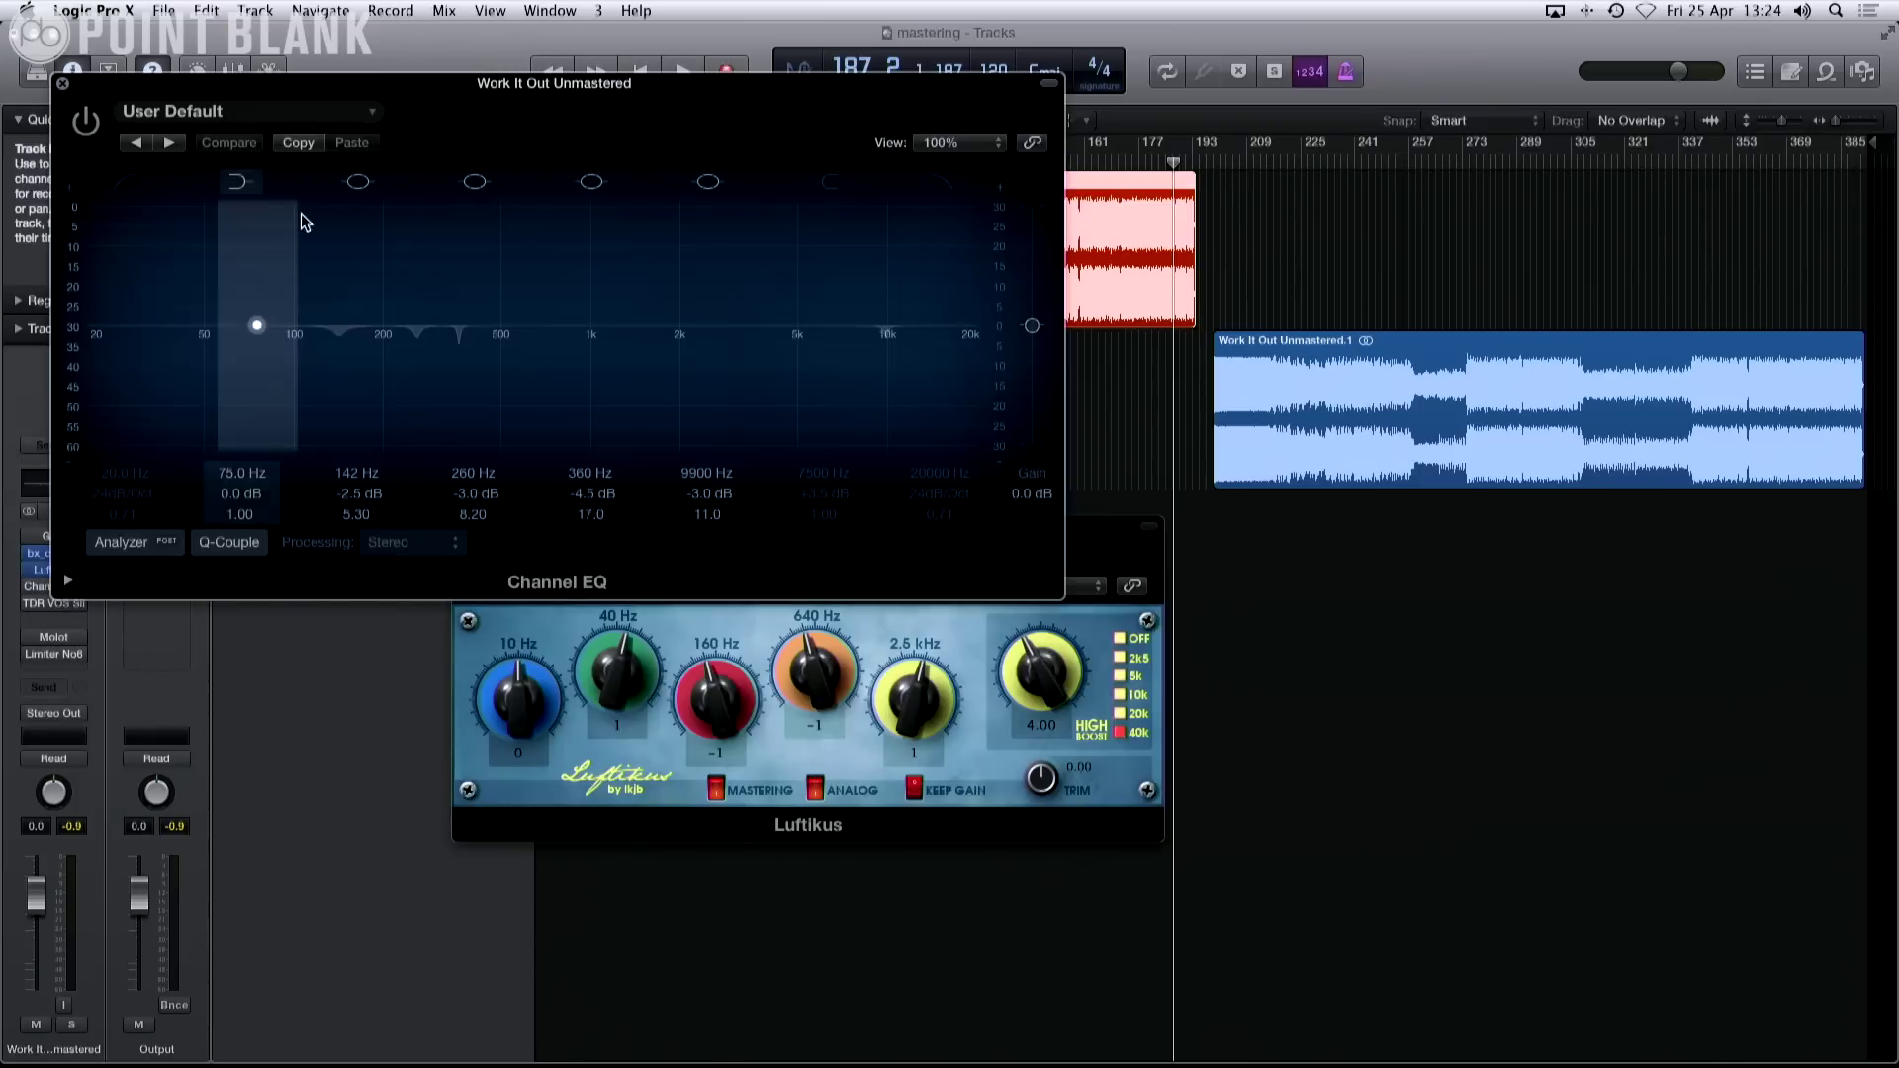
drag(356, 99, 806, 392)
drag(950, 376, 1359, 117)
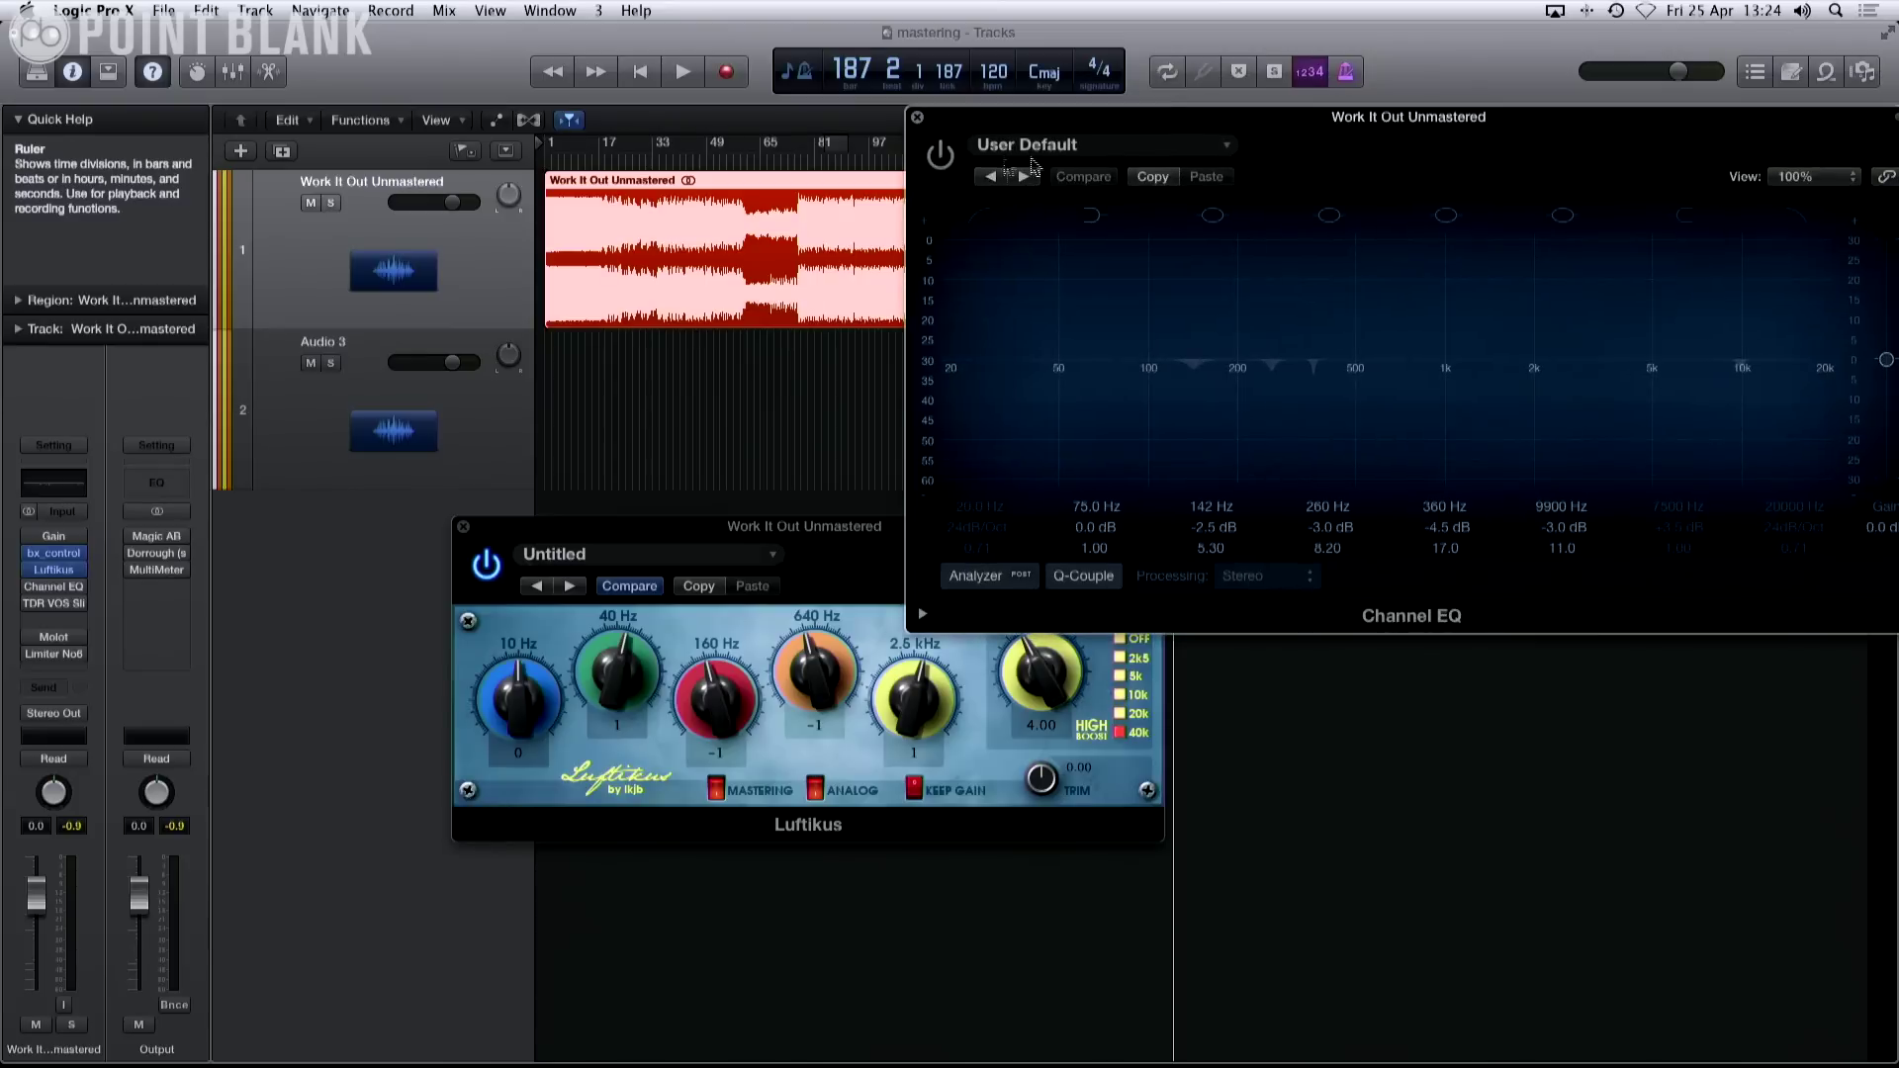
click(1001, 582)
key(space)
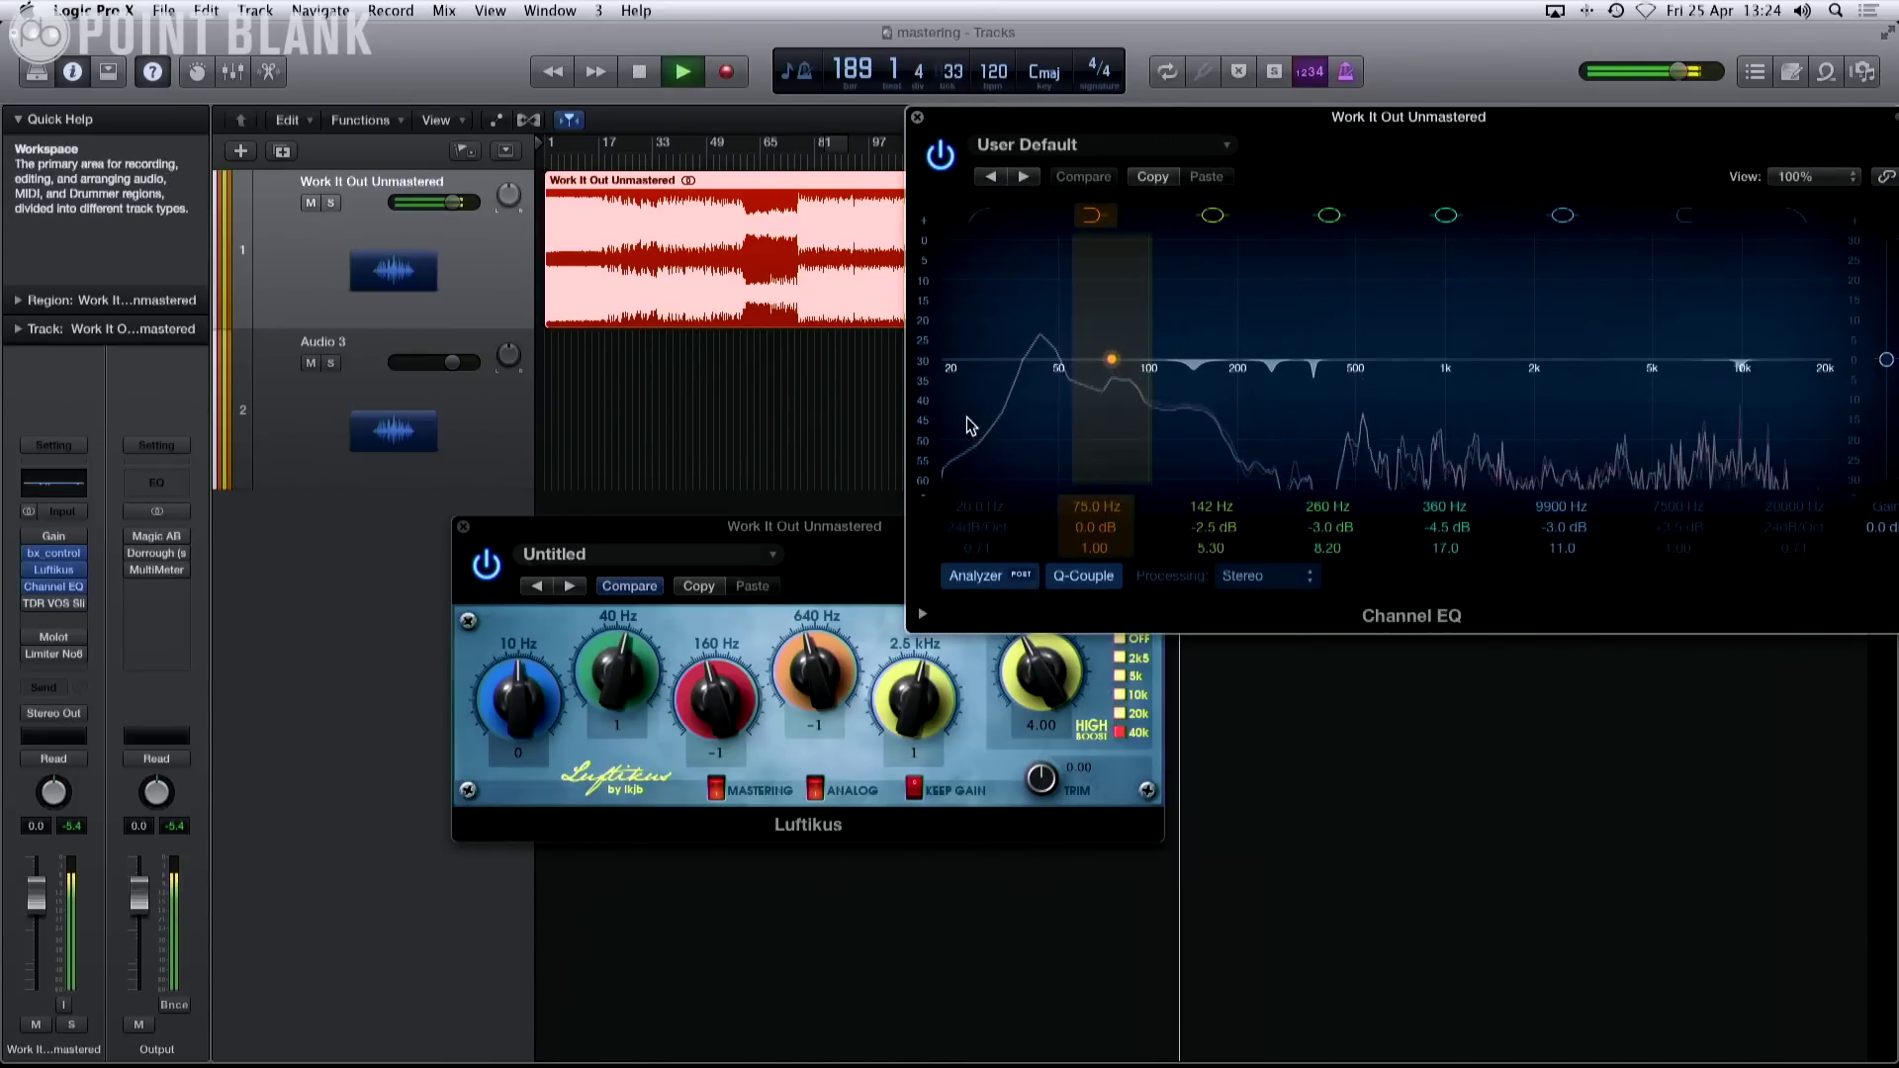
key(space)
click(940, 154)
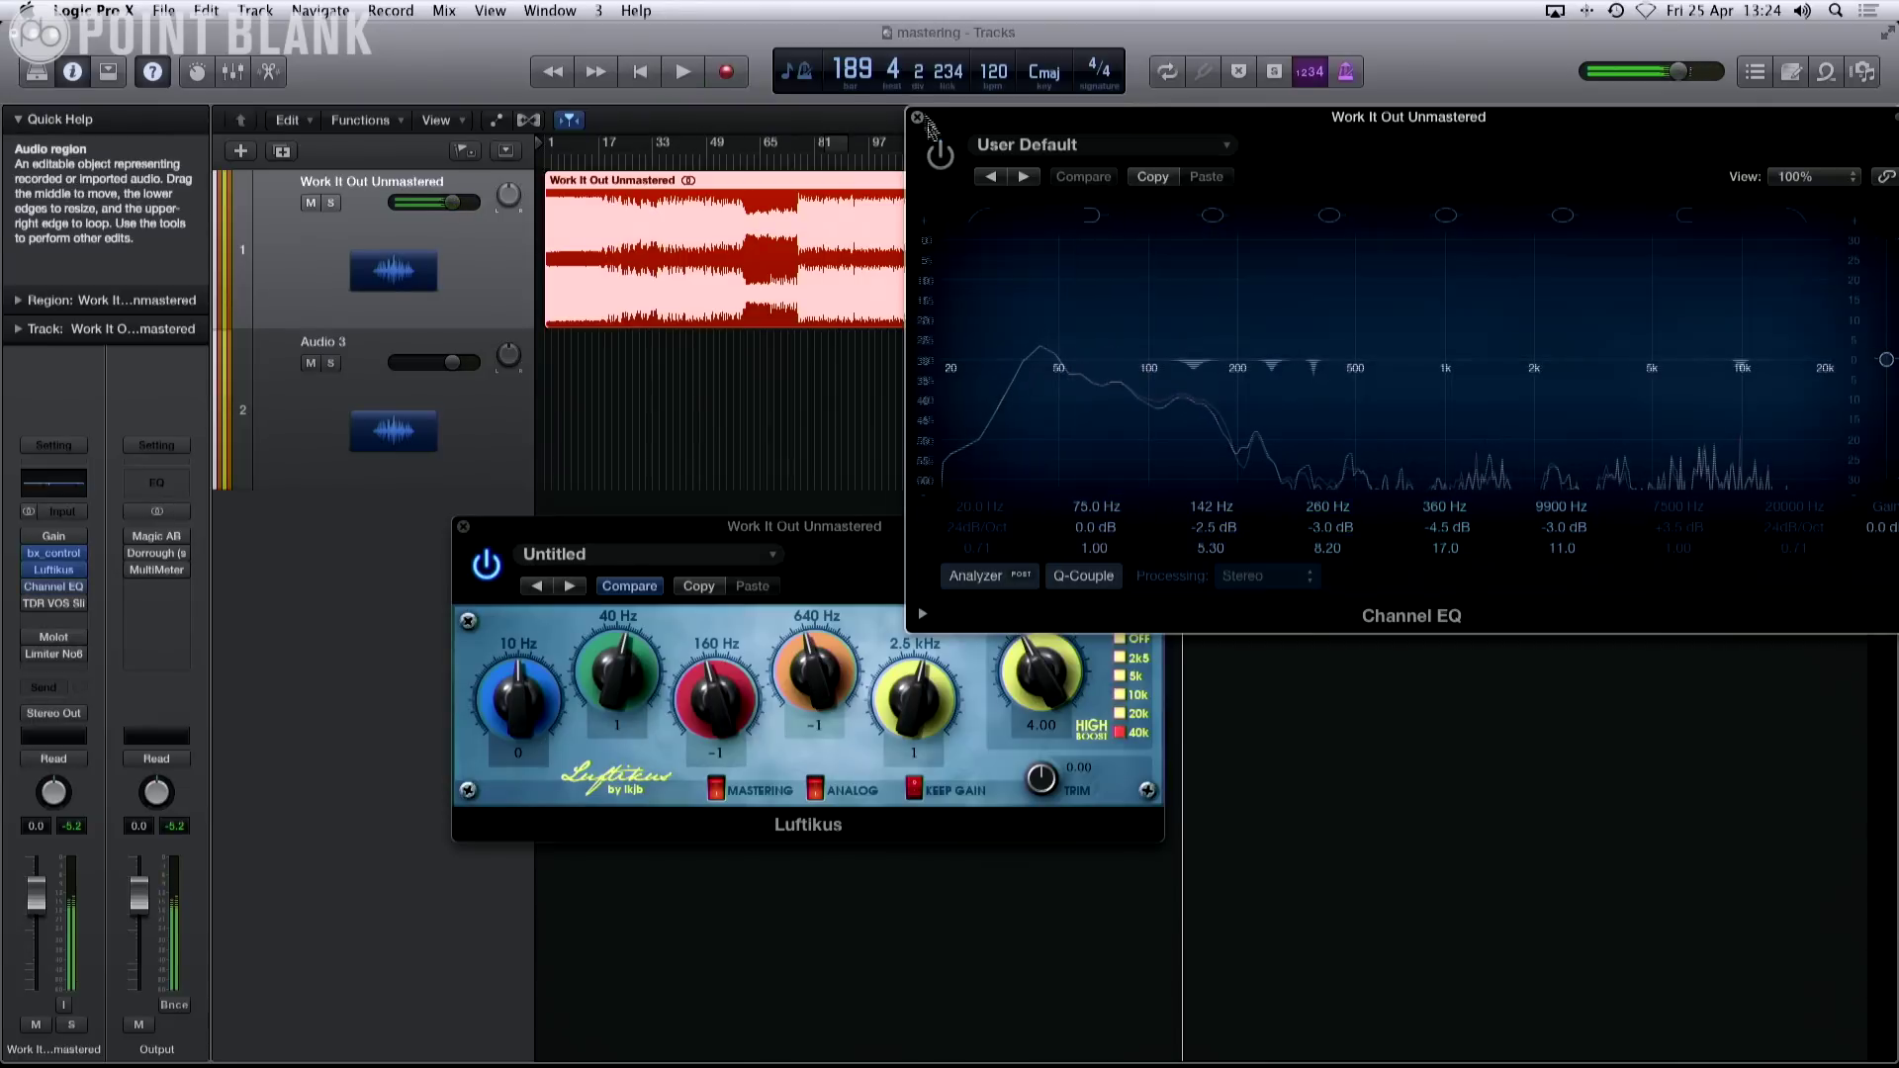
click(918, 120)
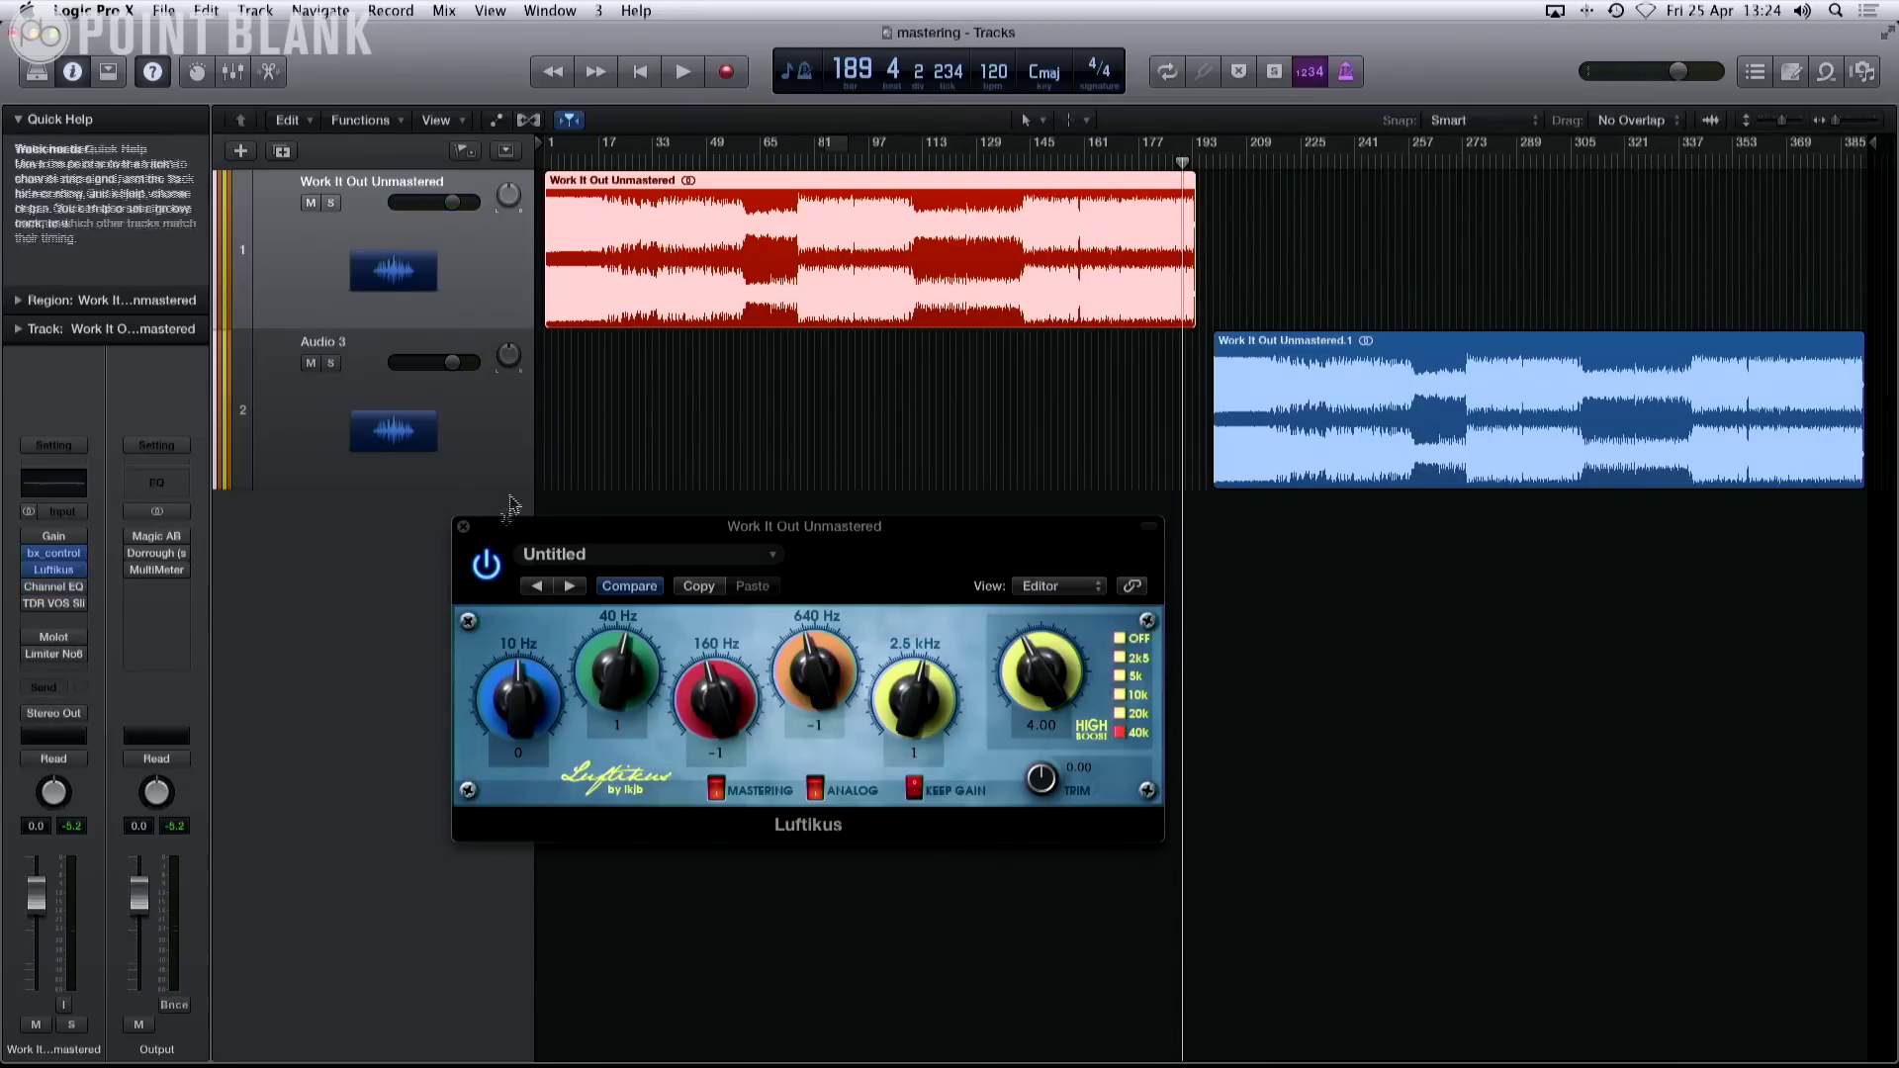
click(463, 526)
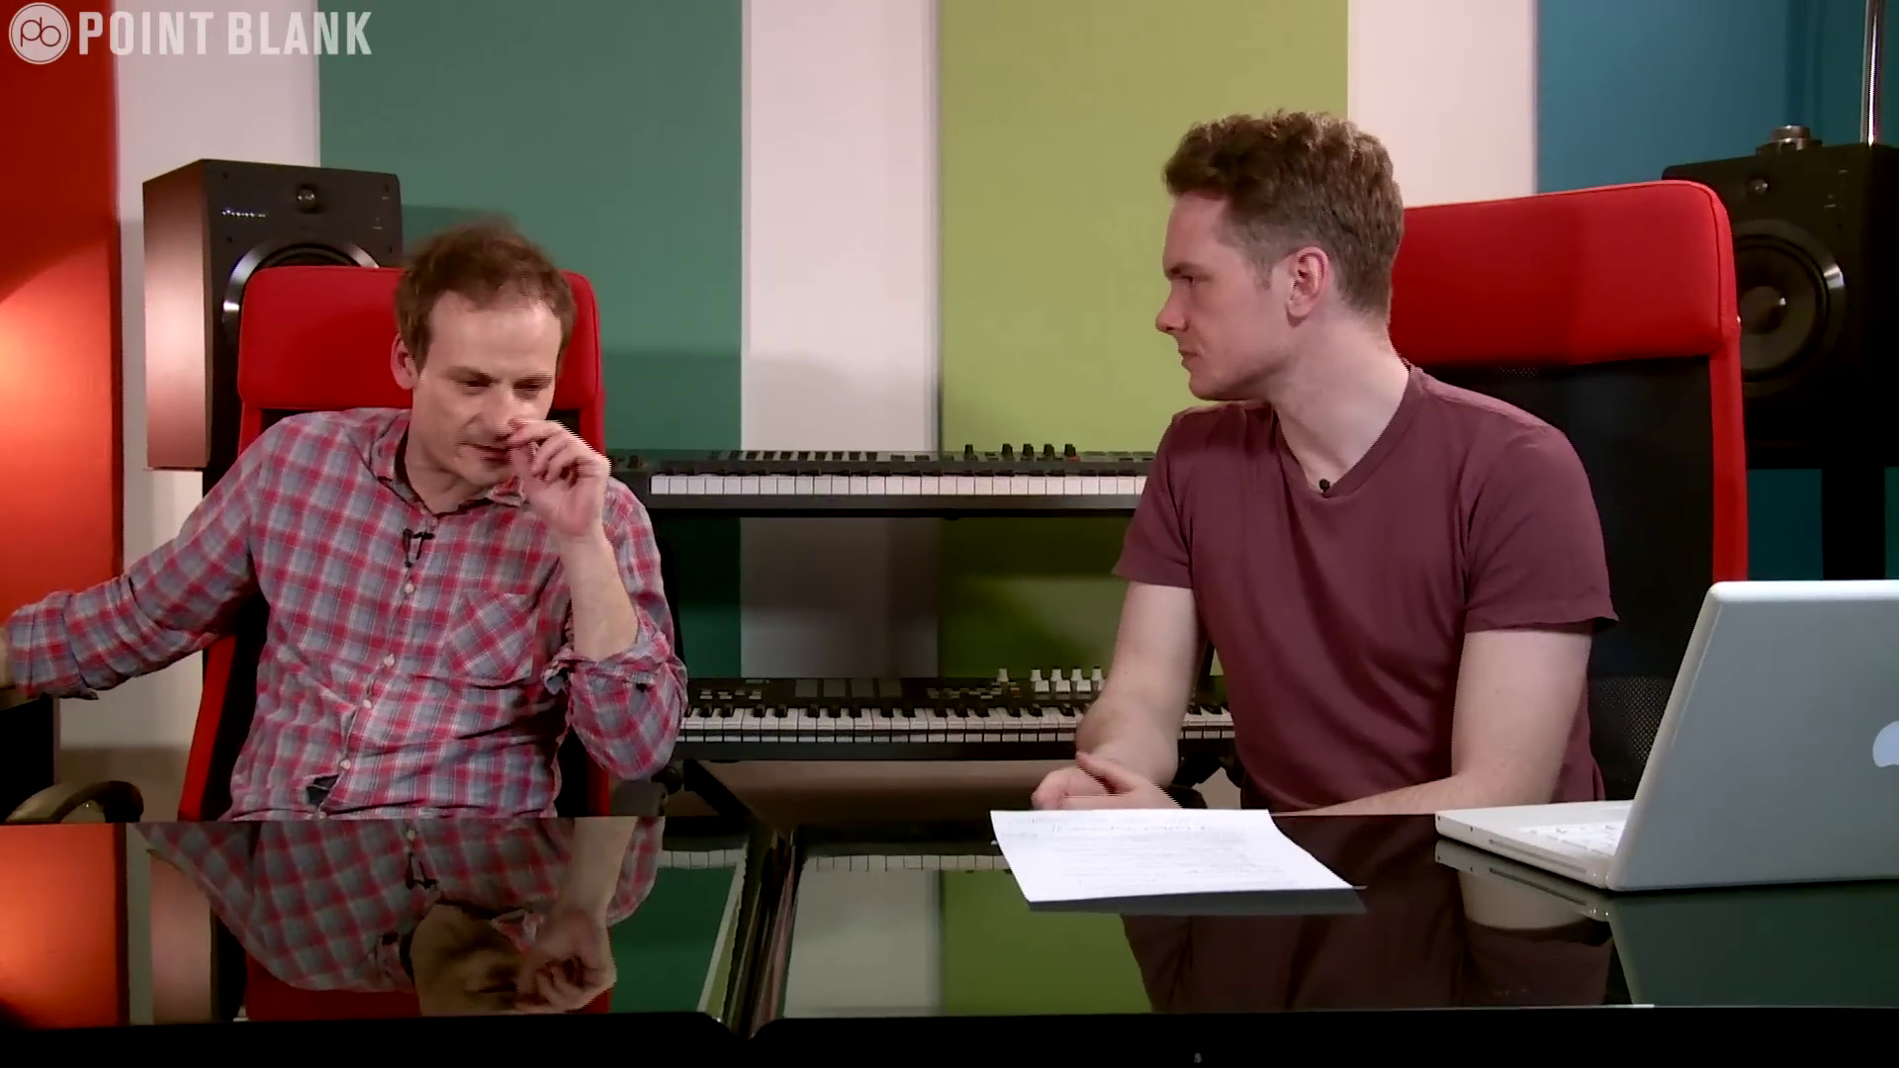
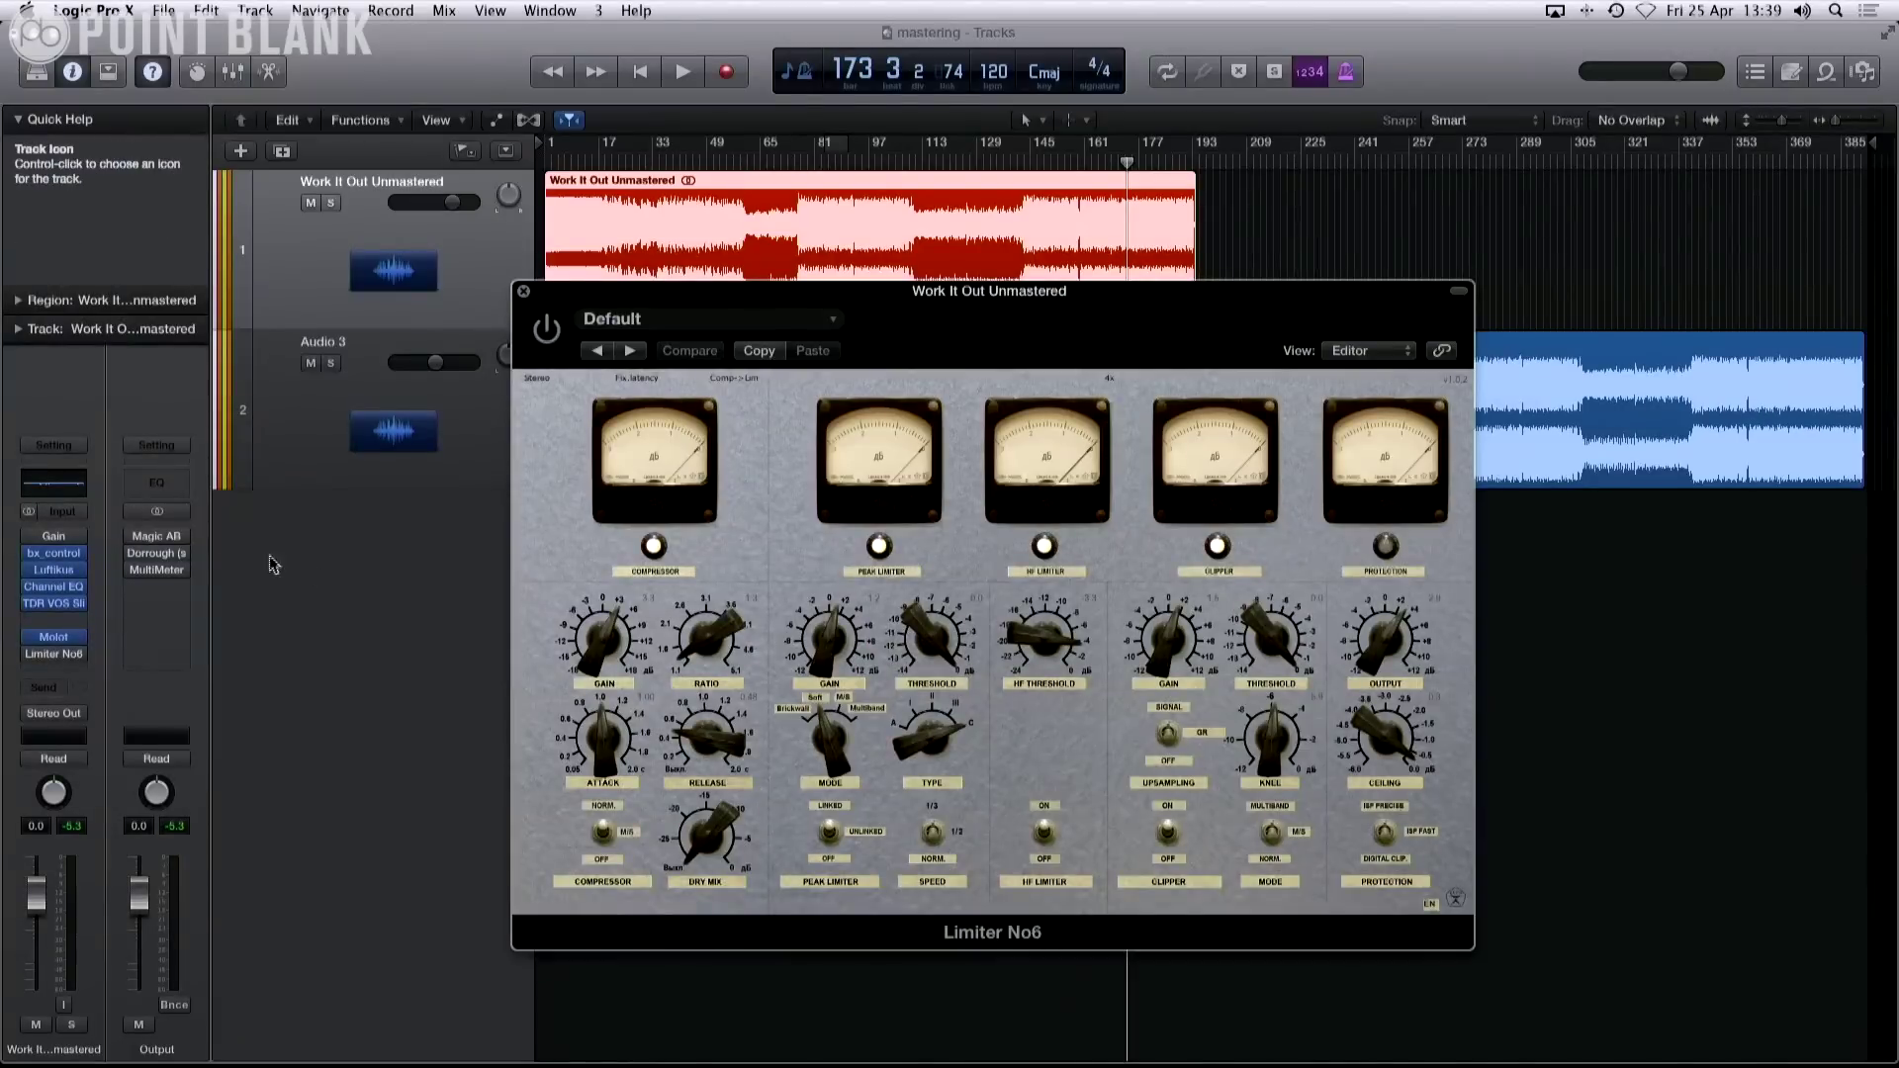
Play the track through the Dorrough meter on the Output channel to check its level beside Limiter No6, and close the meter.
click(153, 557)
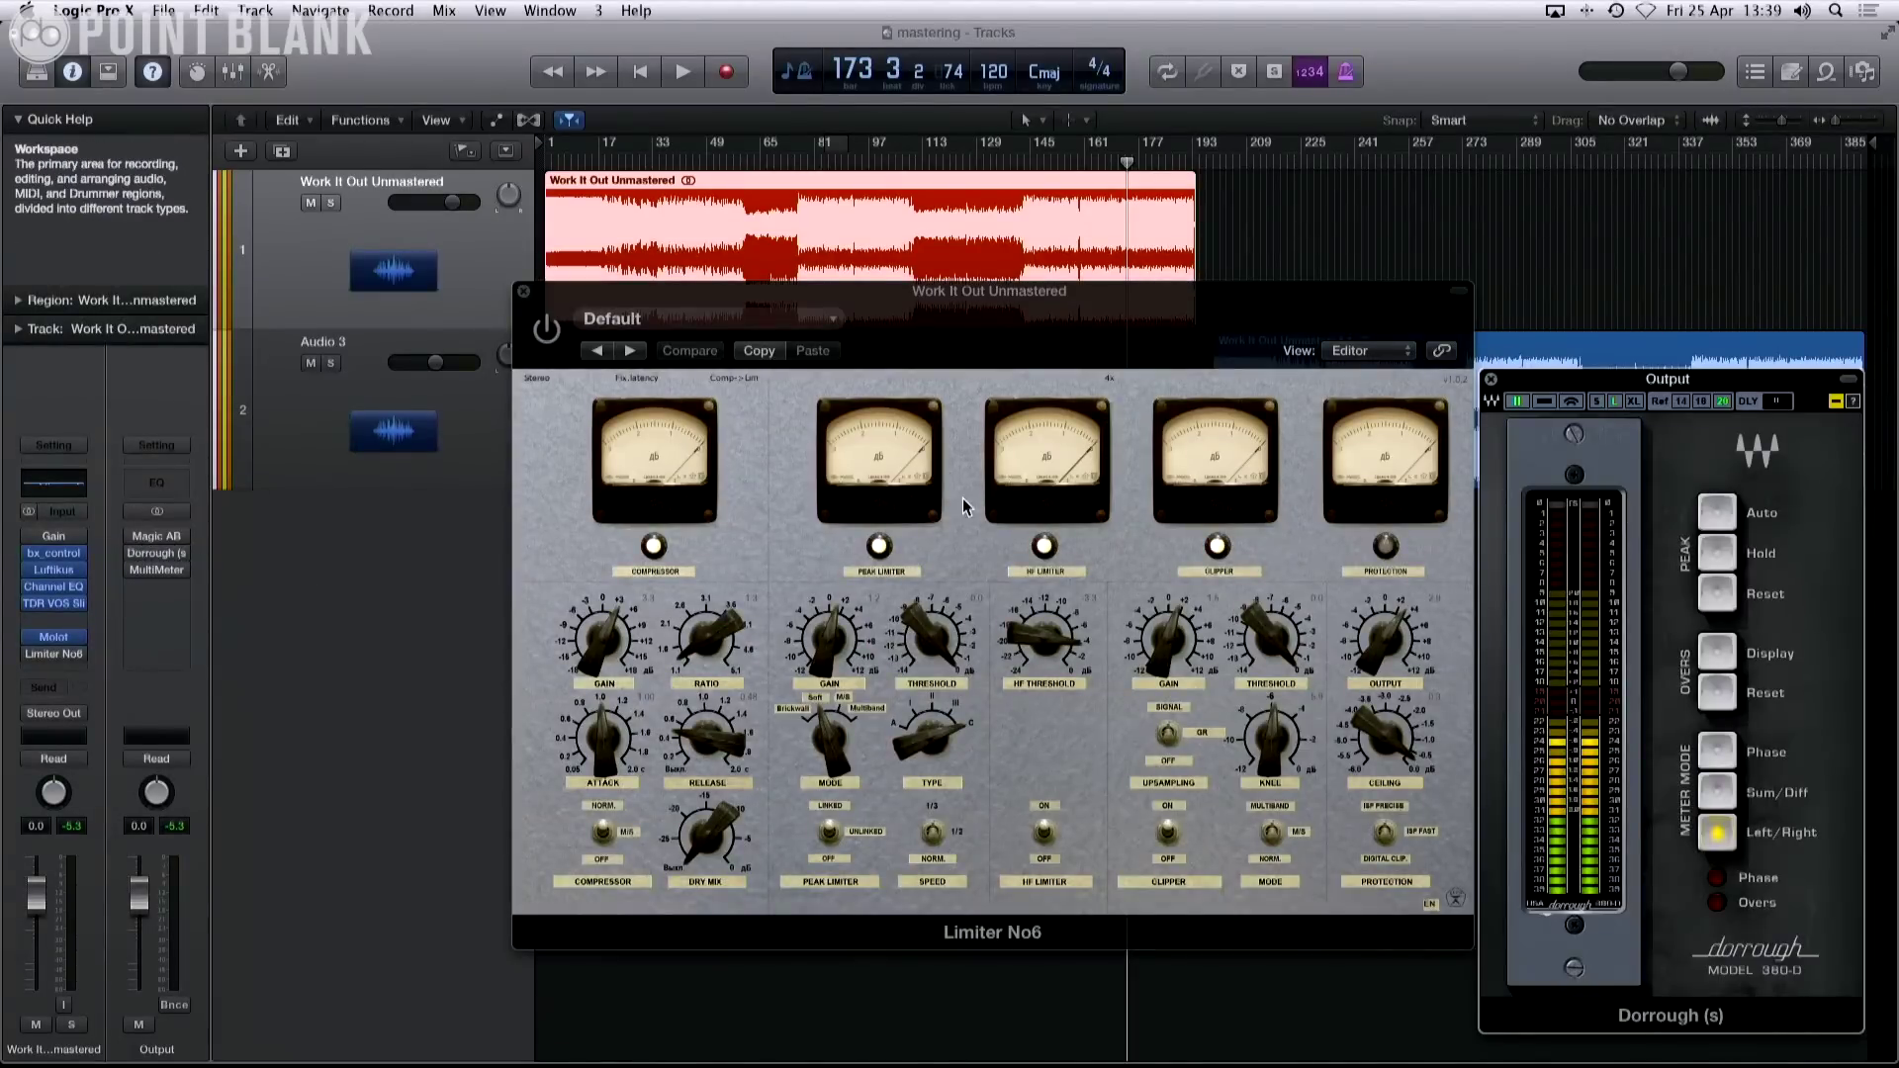
drag(1223, 324, 811, 124)
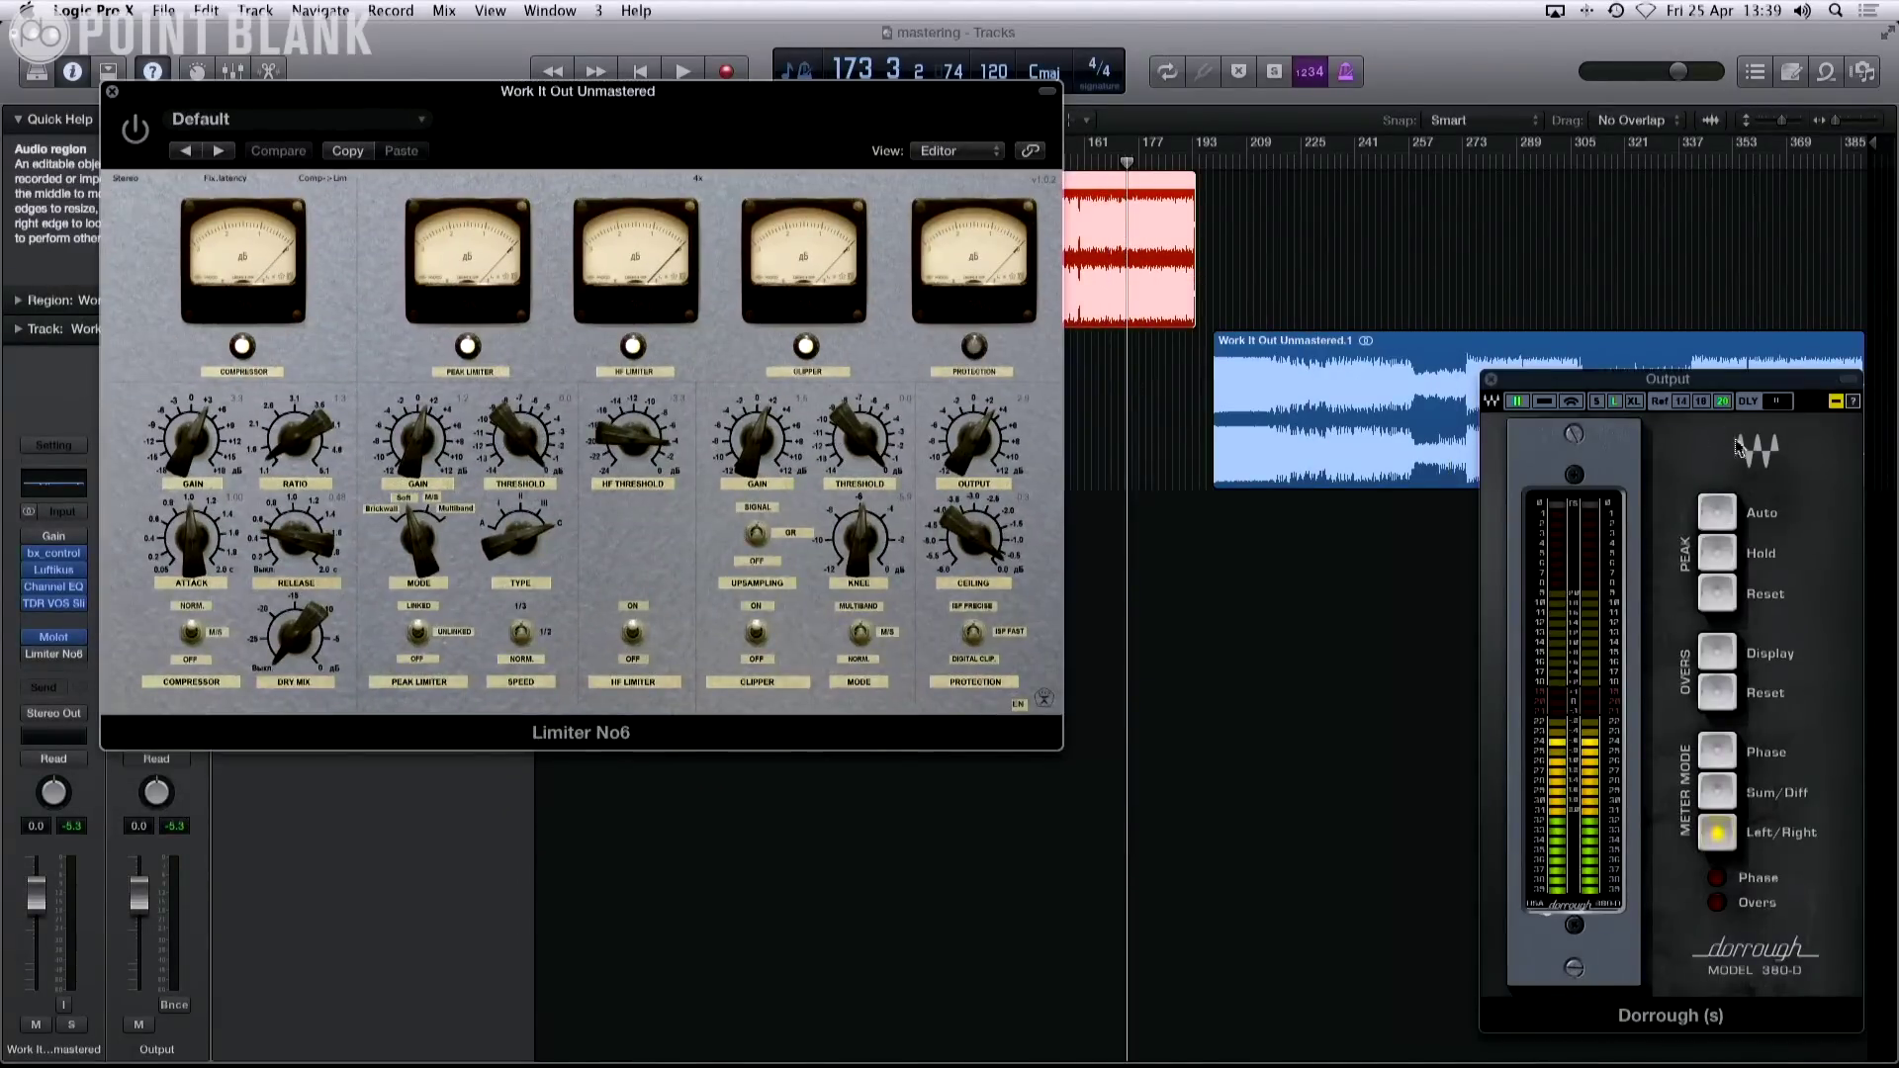
drag(1633, 388, 1529, 289)
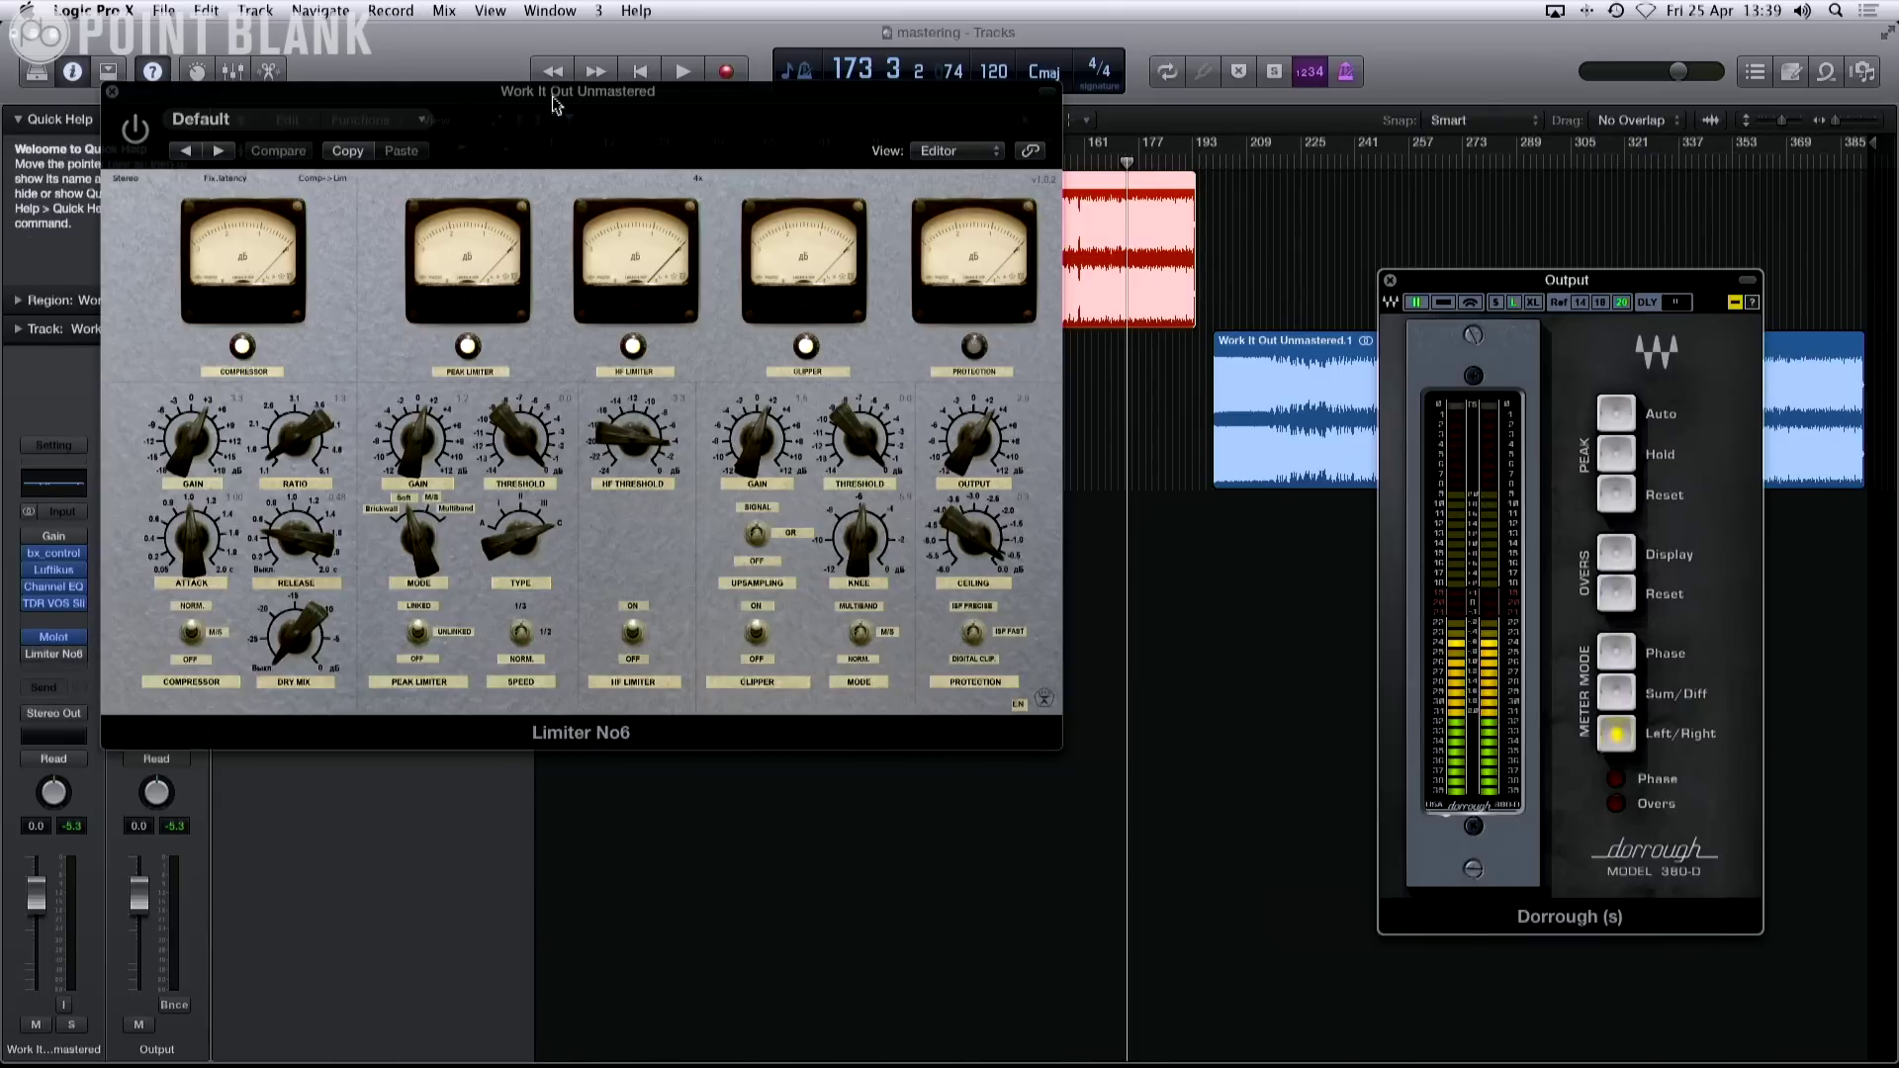
drag(485, 99, 636, 87)
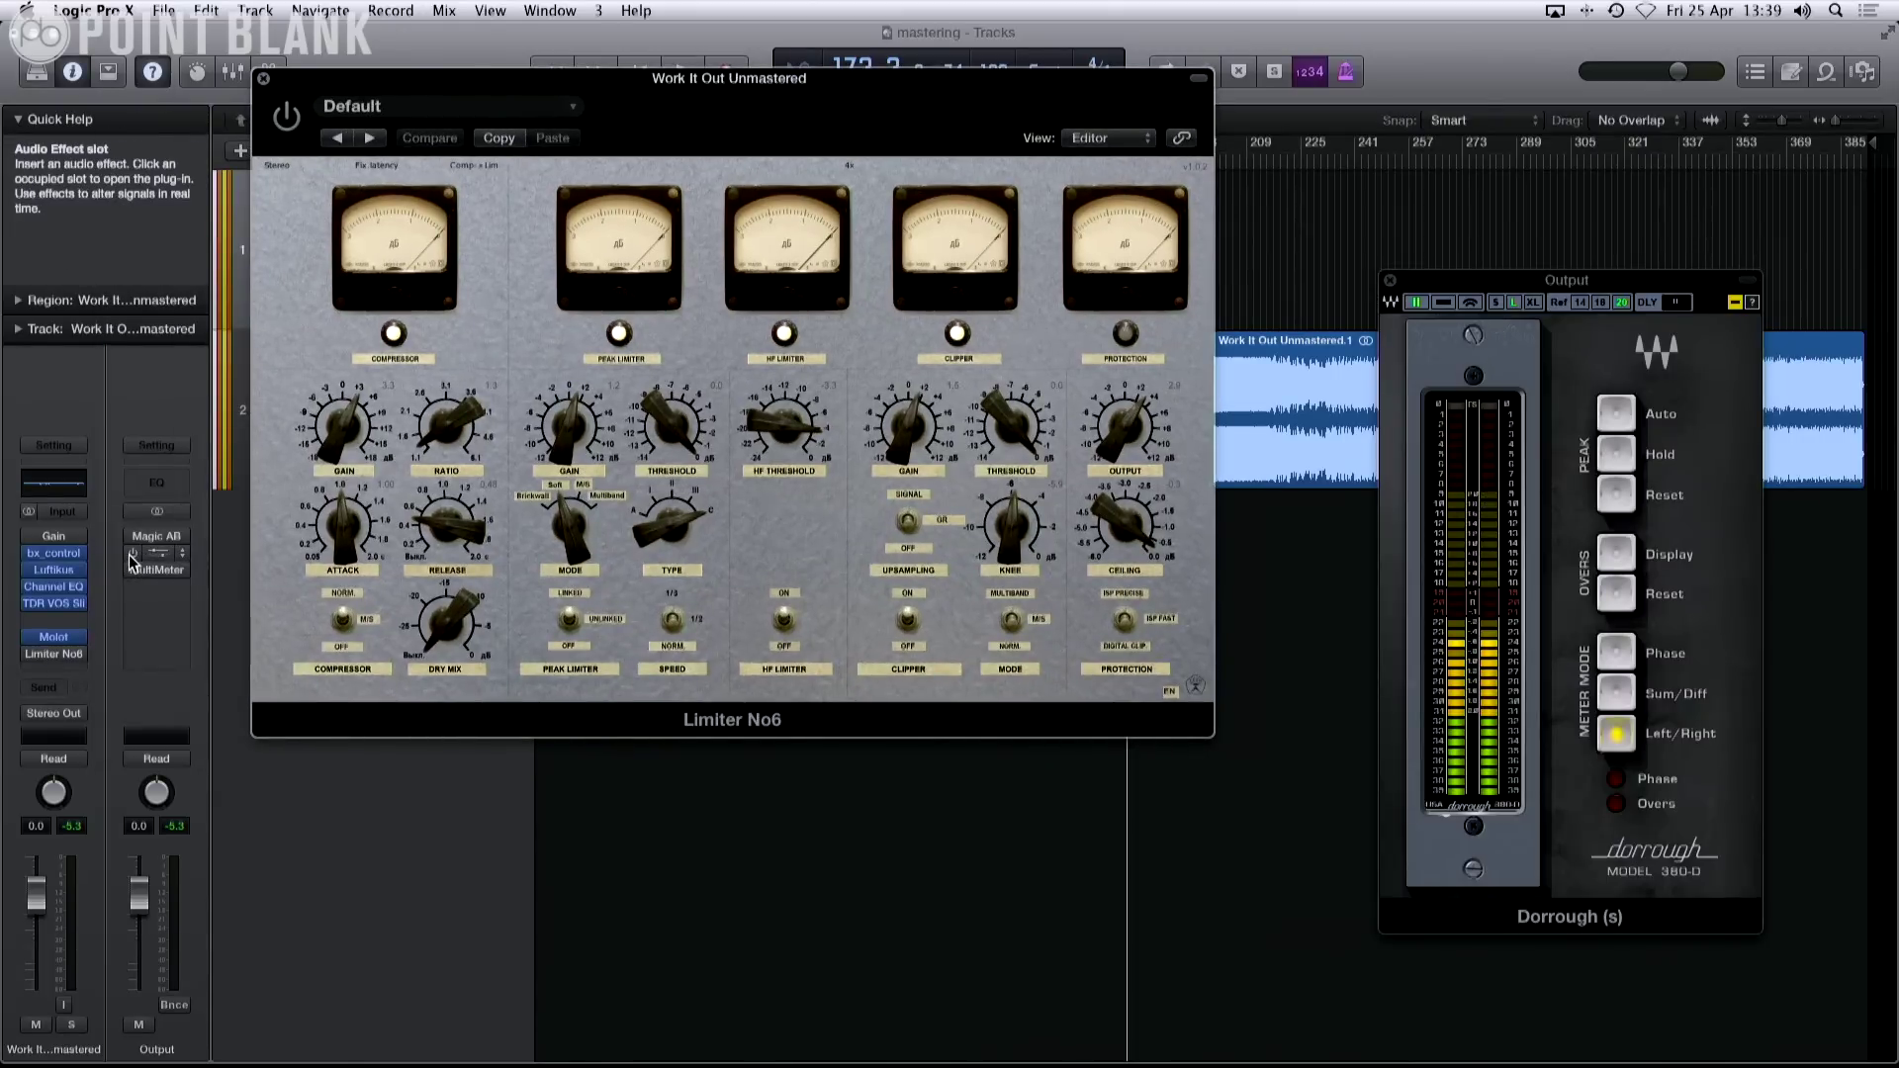
key(space)
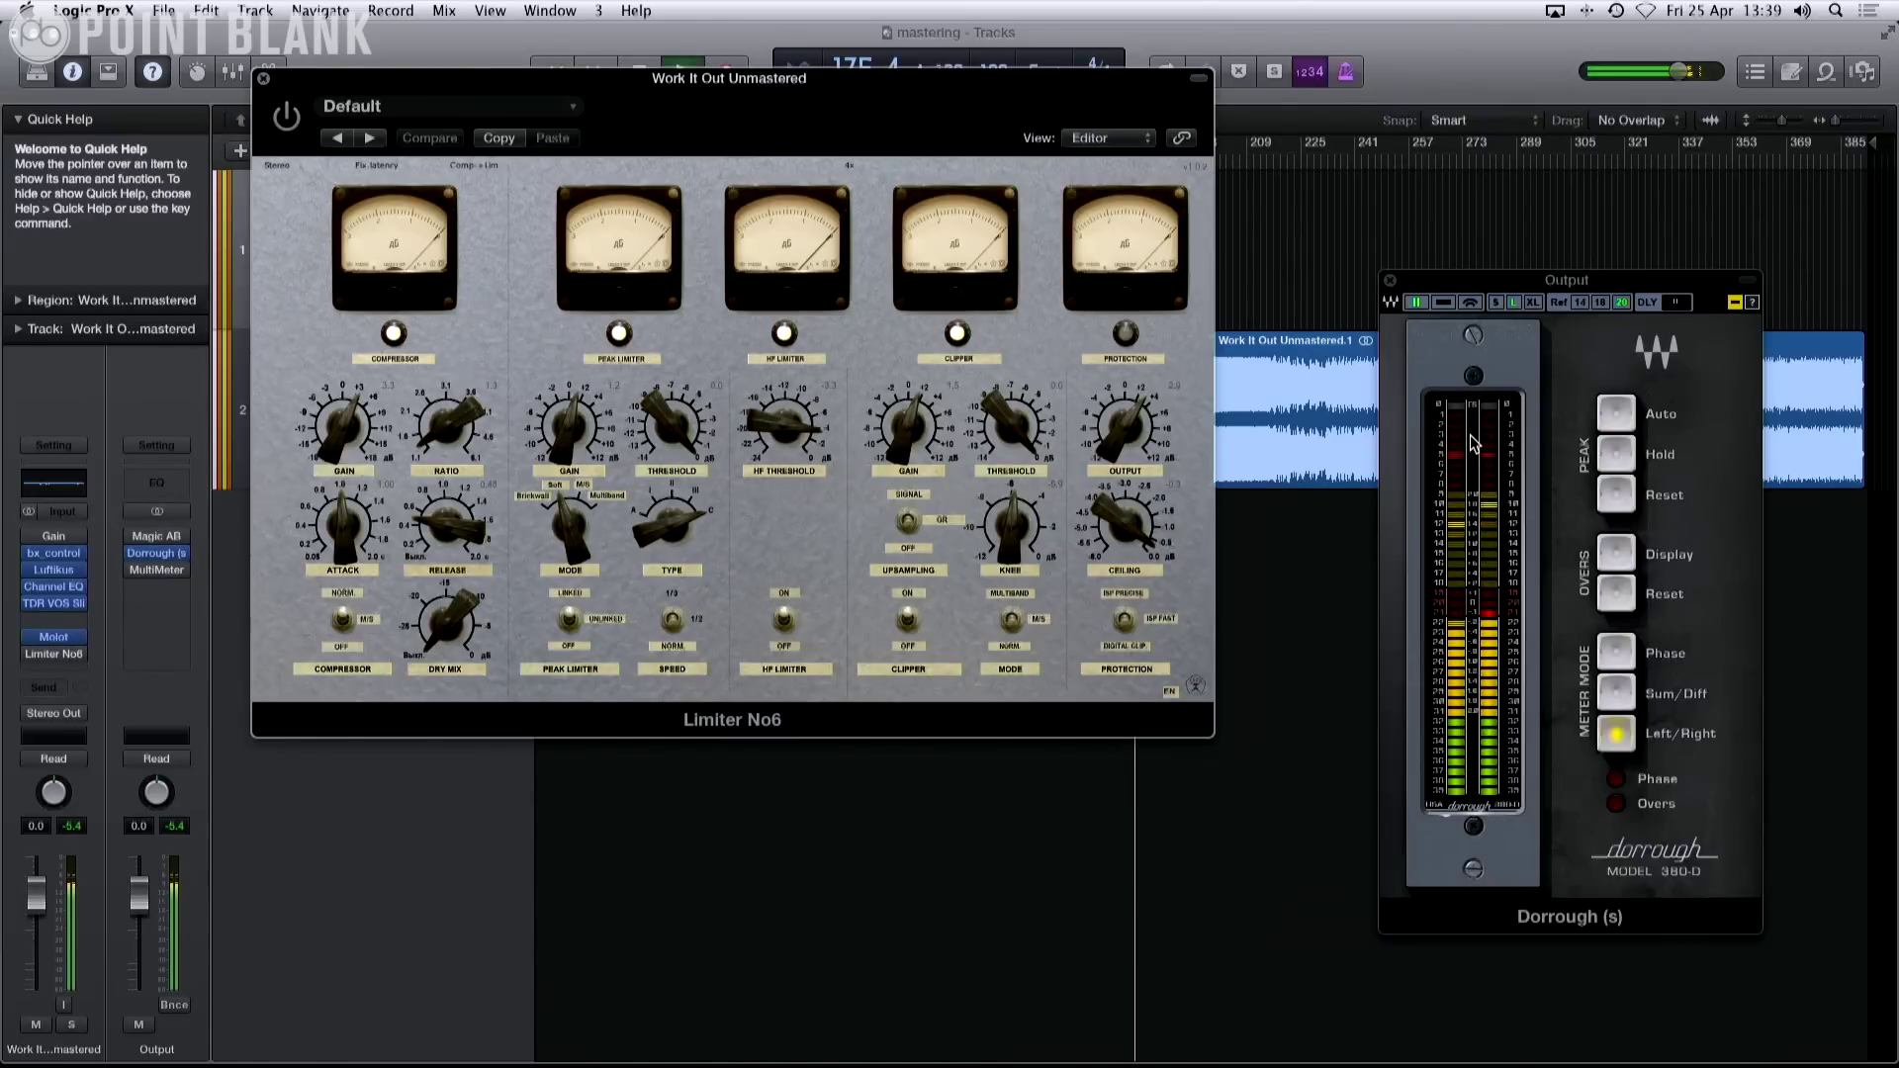
key(space)
click(1391, 281)
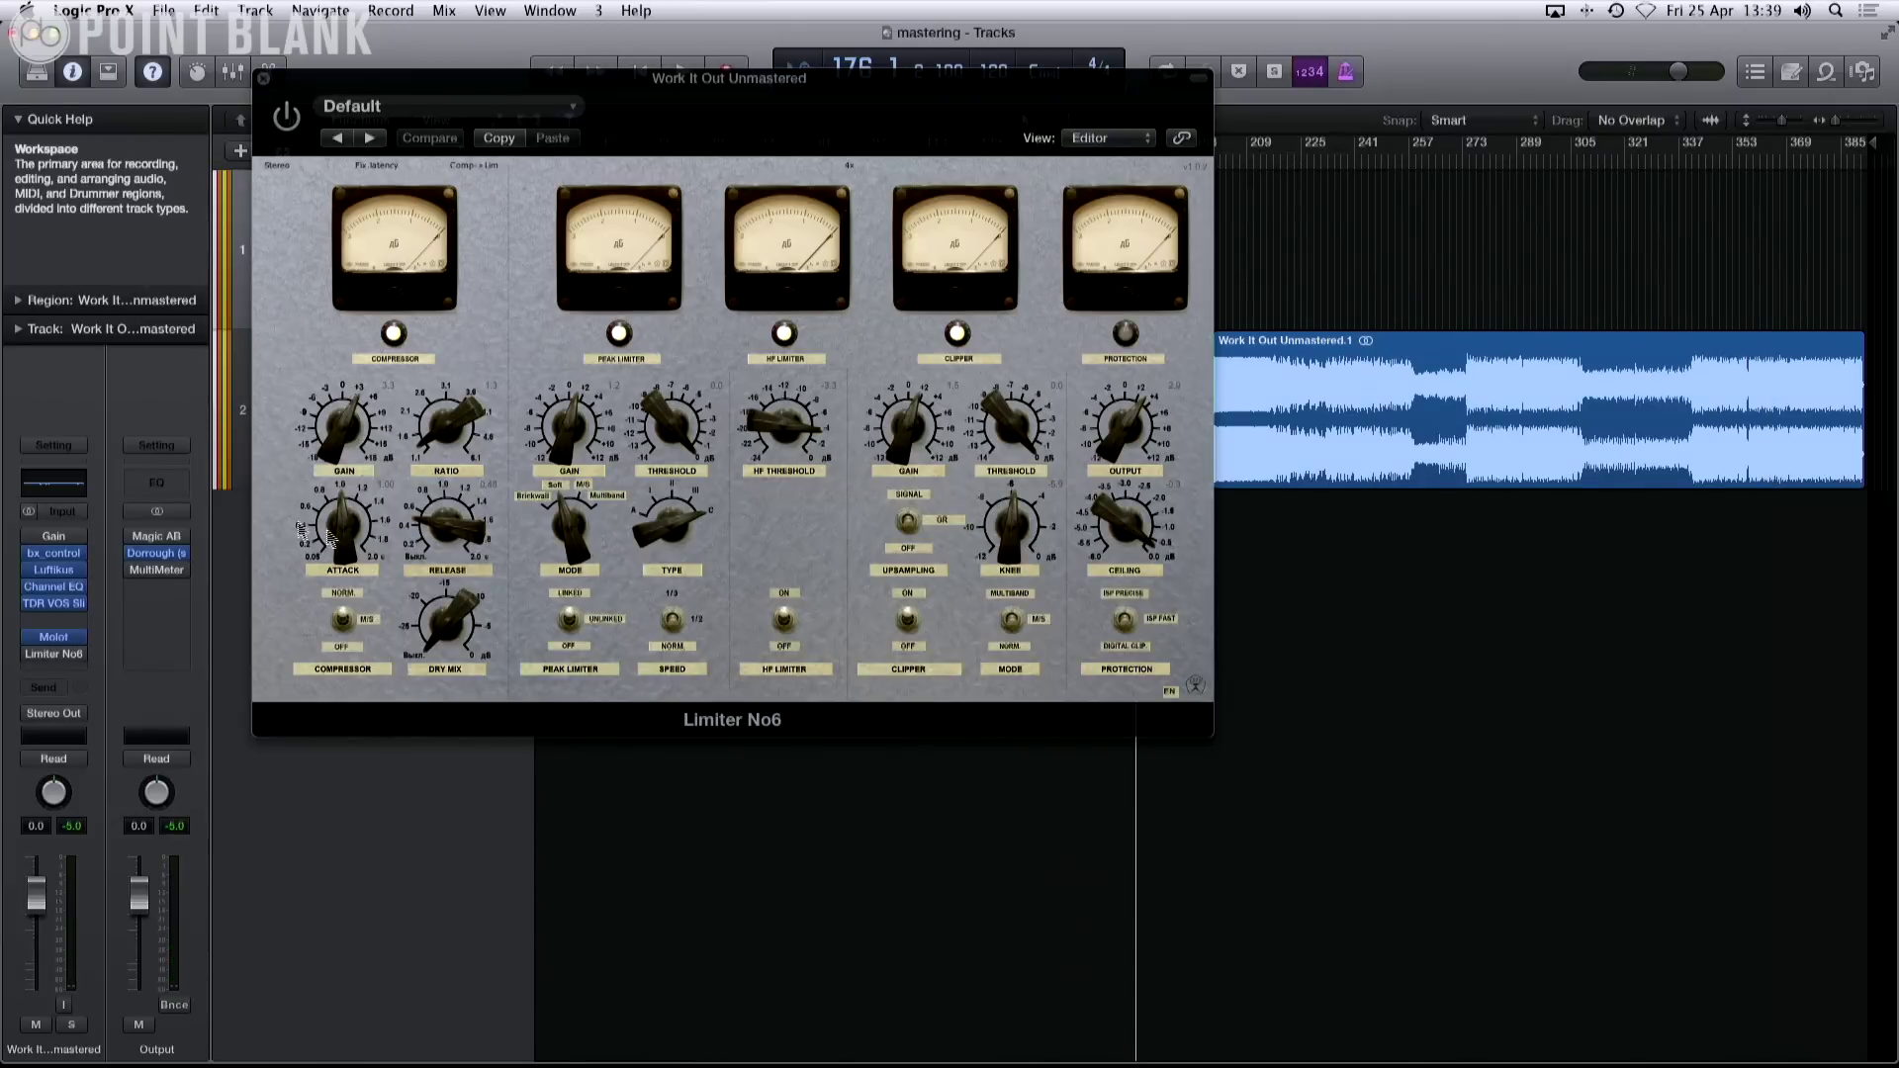
Enable Magic AB on the Output channel and view the file browser for loading a reference track without loading one.
click(156, 534)
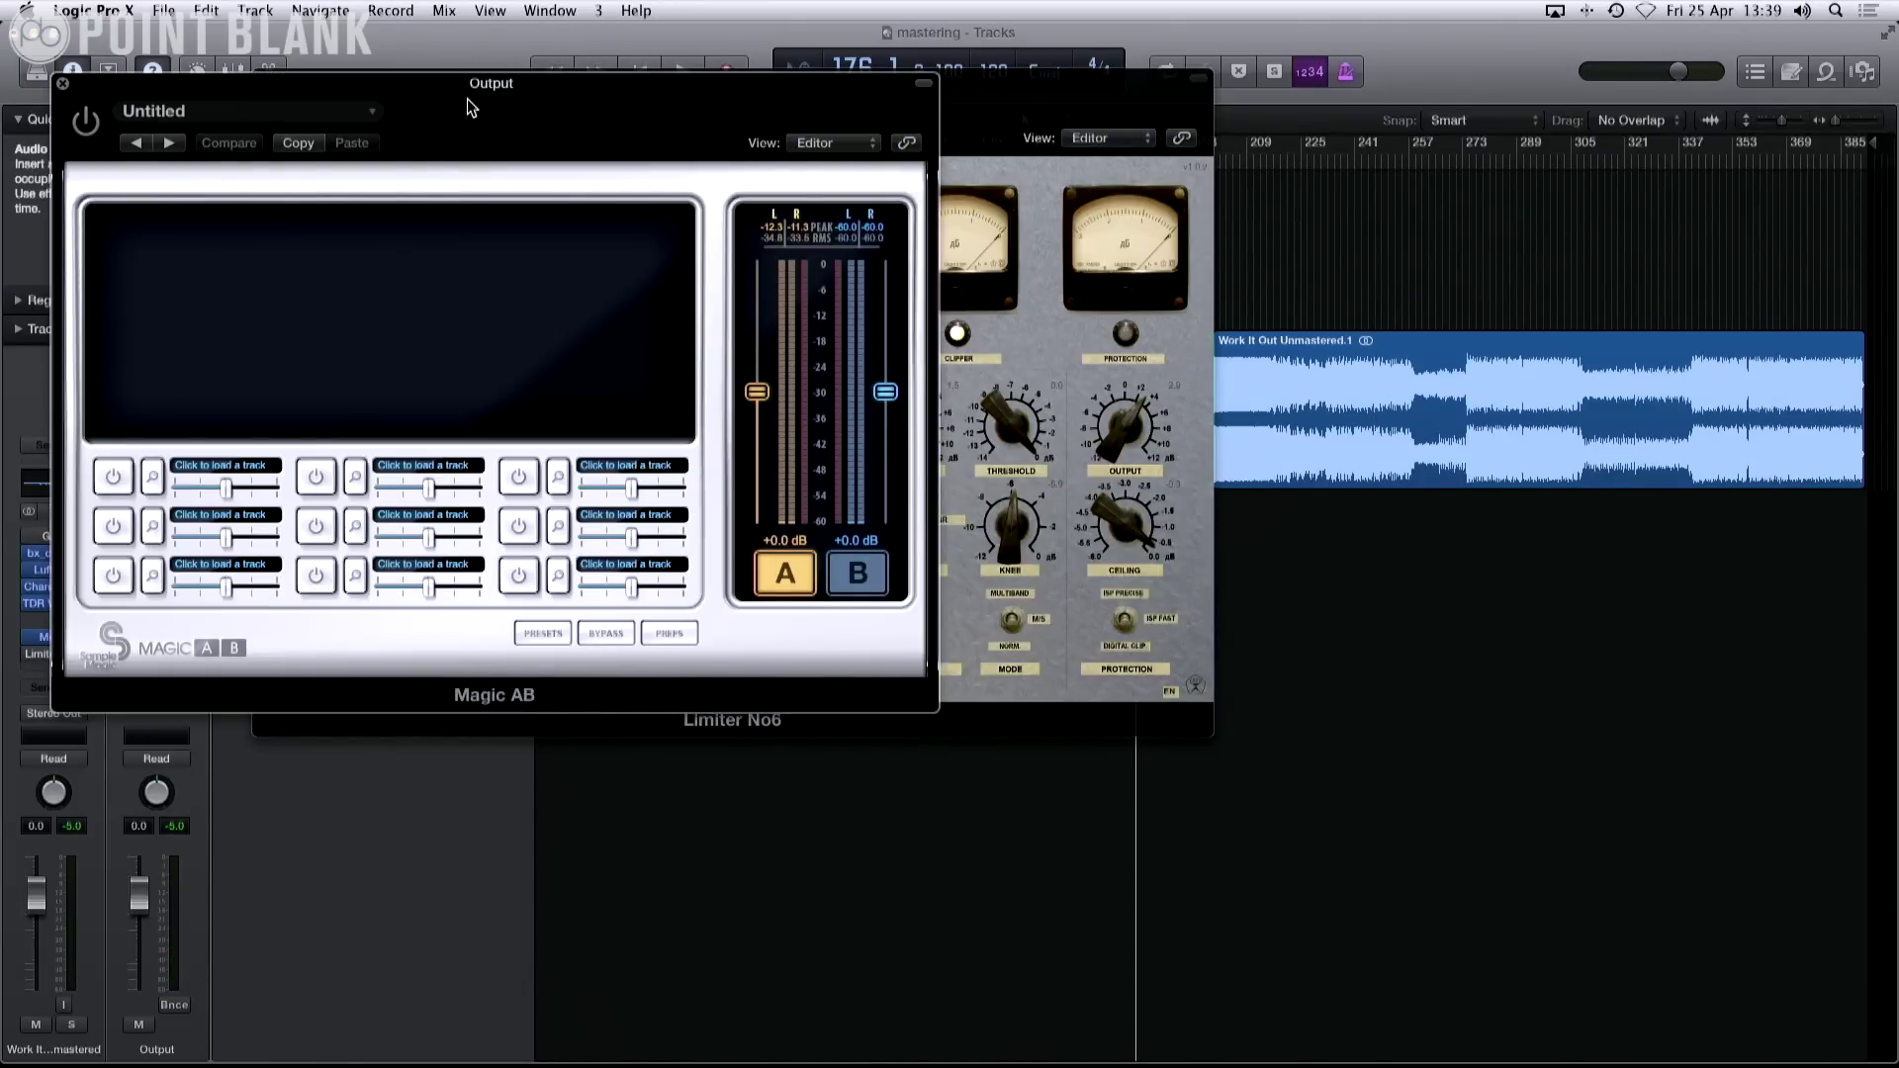
drag(450, 85, 1159, 309)
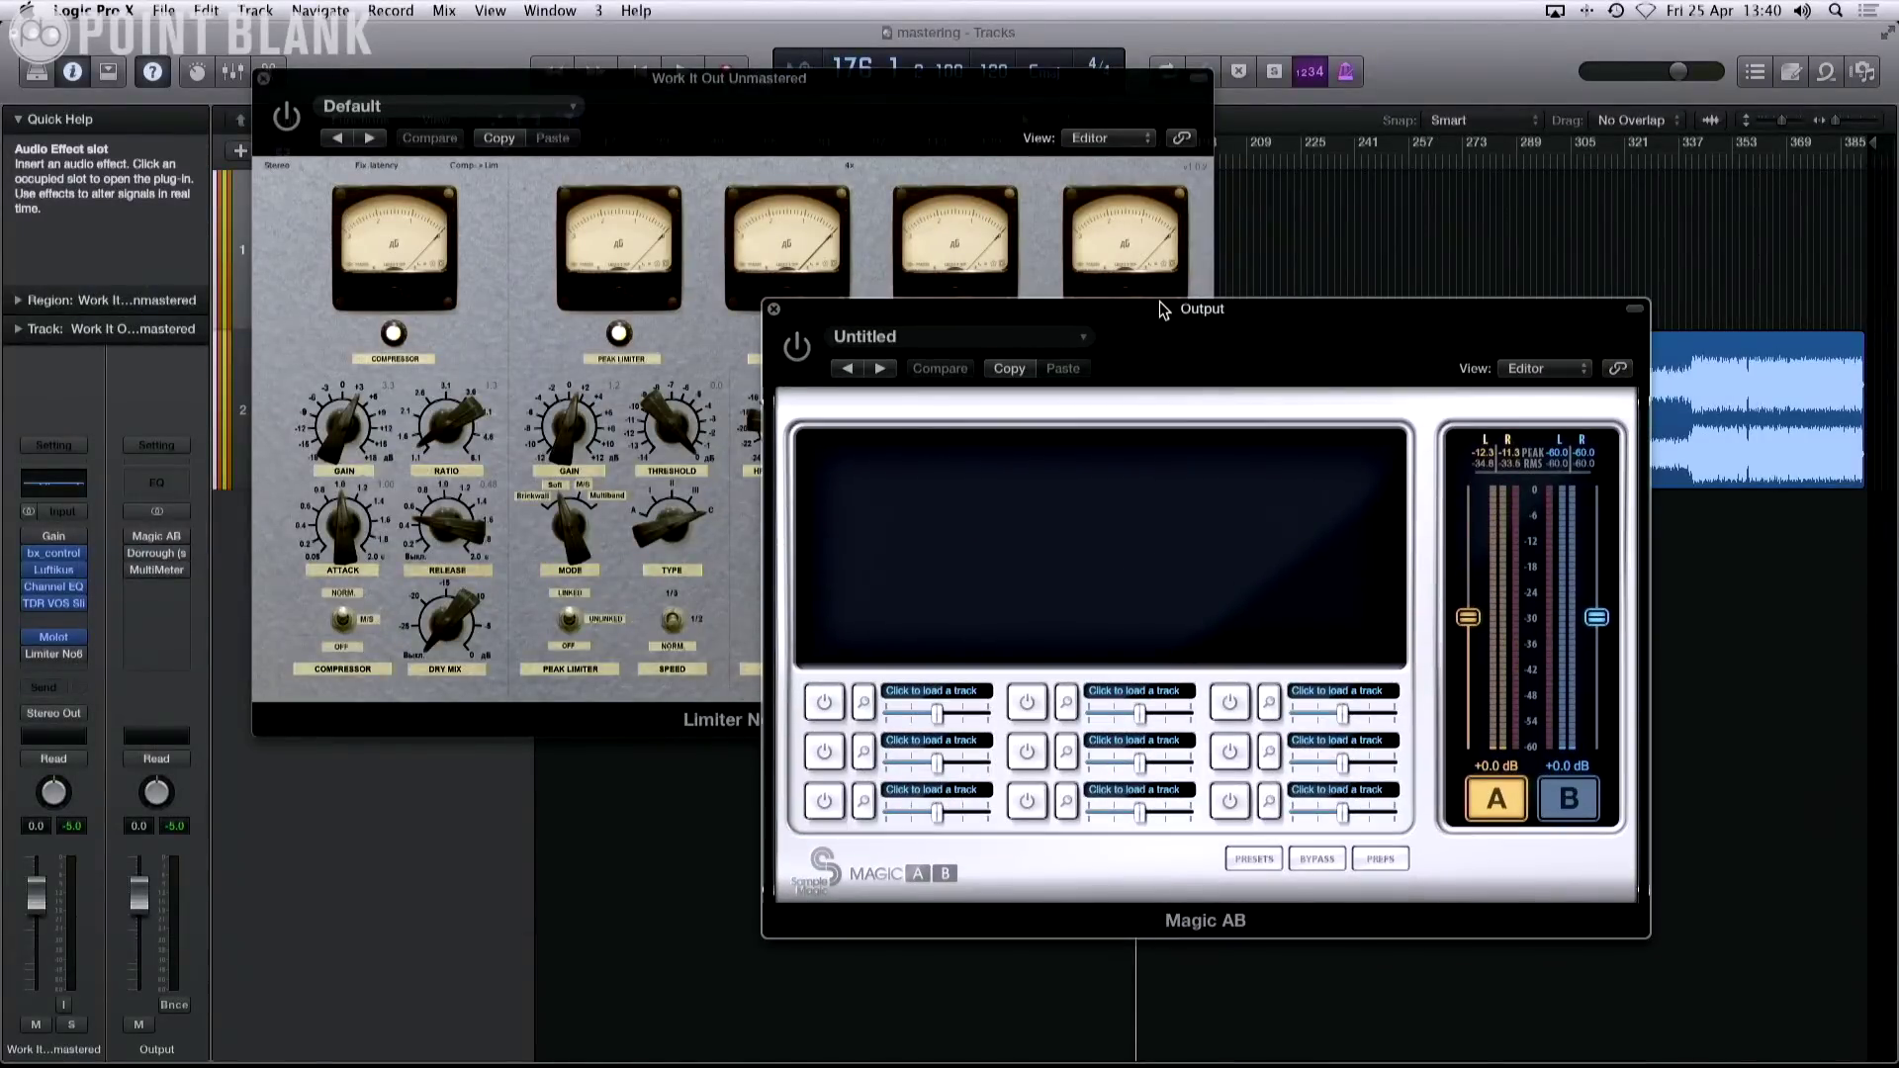
drag(1114, 311, 813, 230)
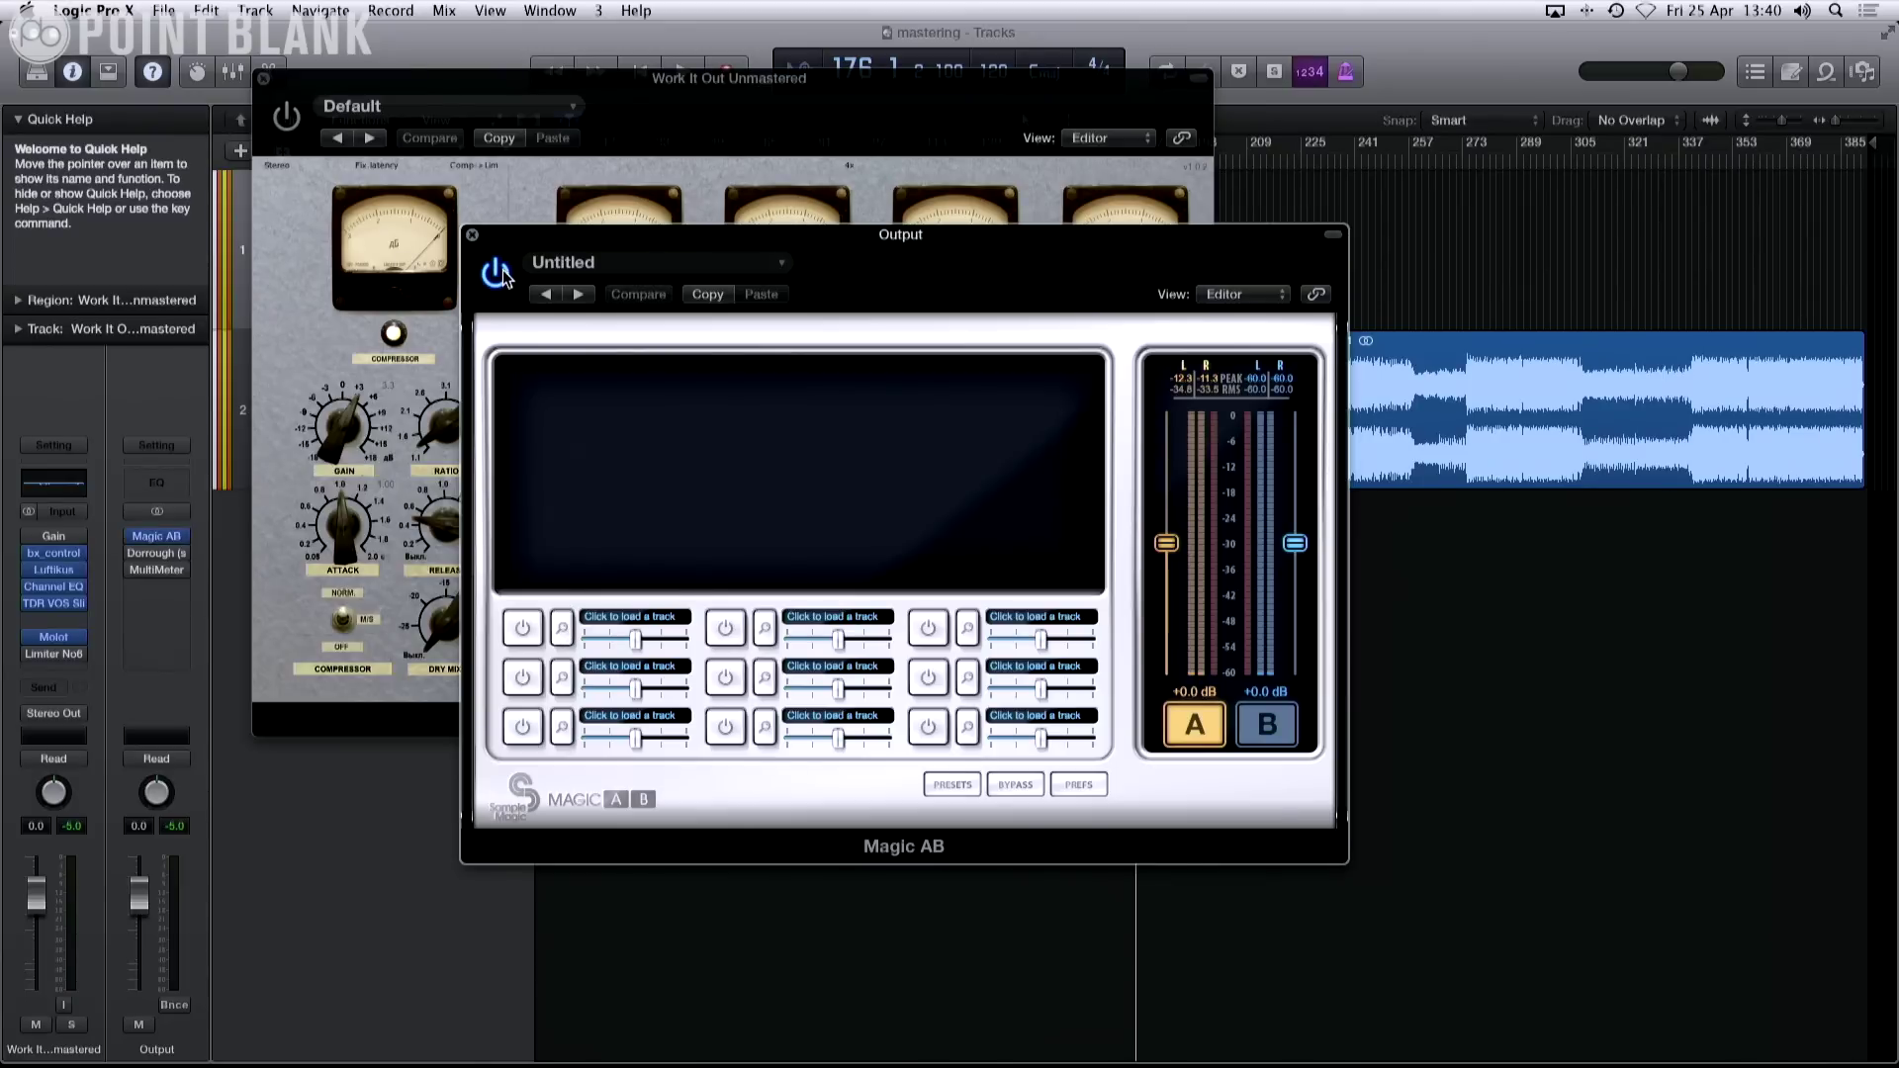
click(633, 617)
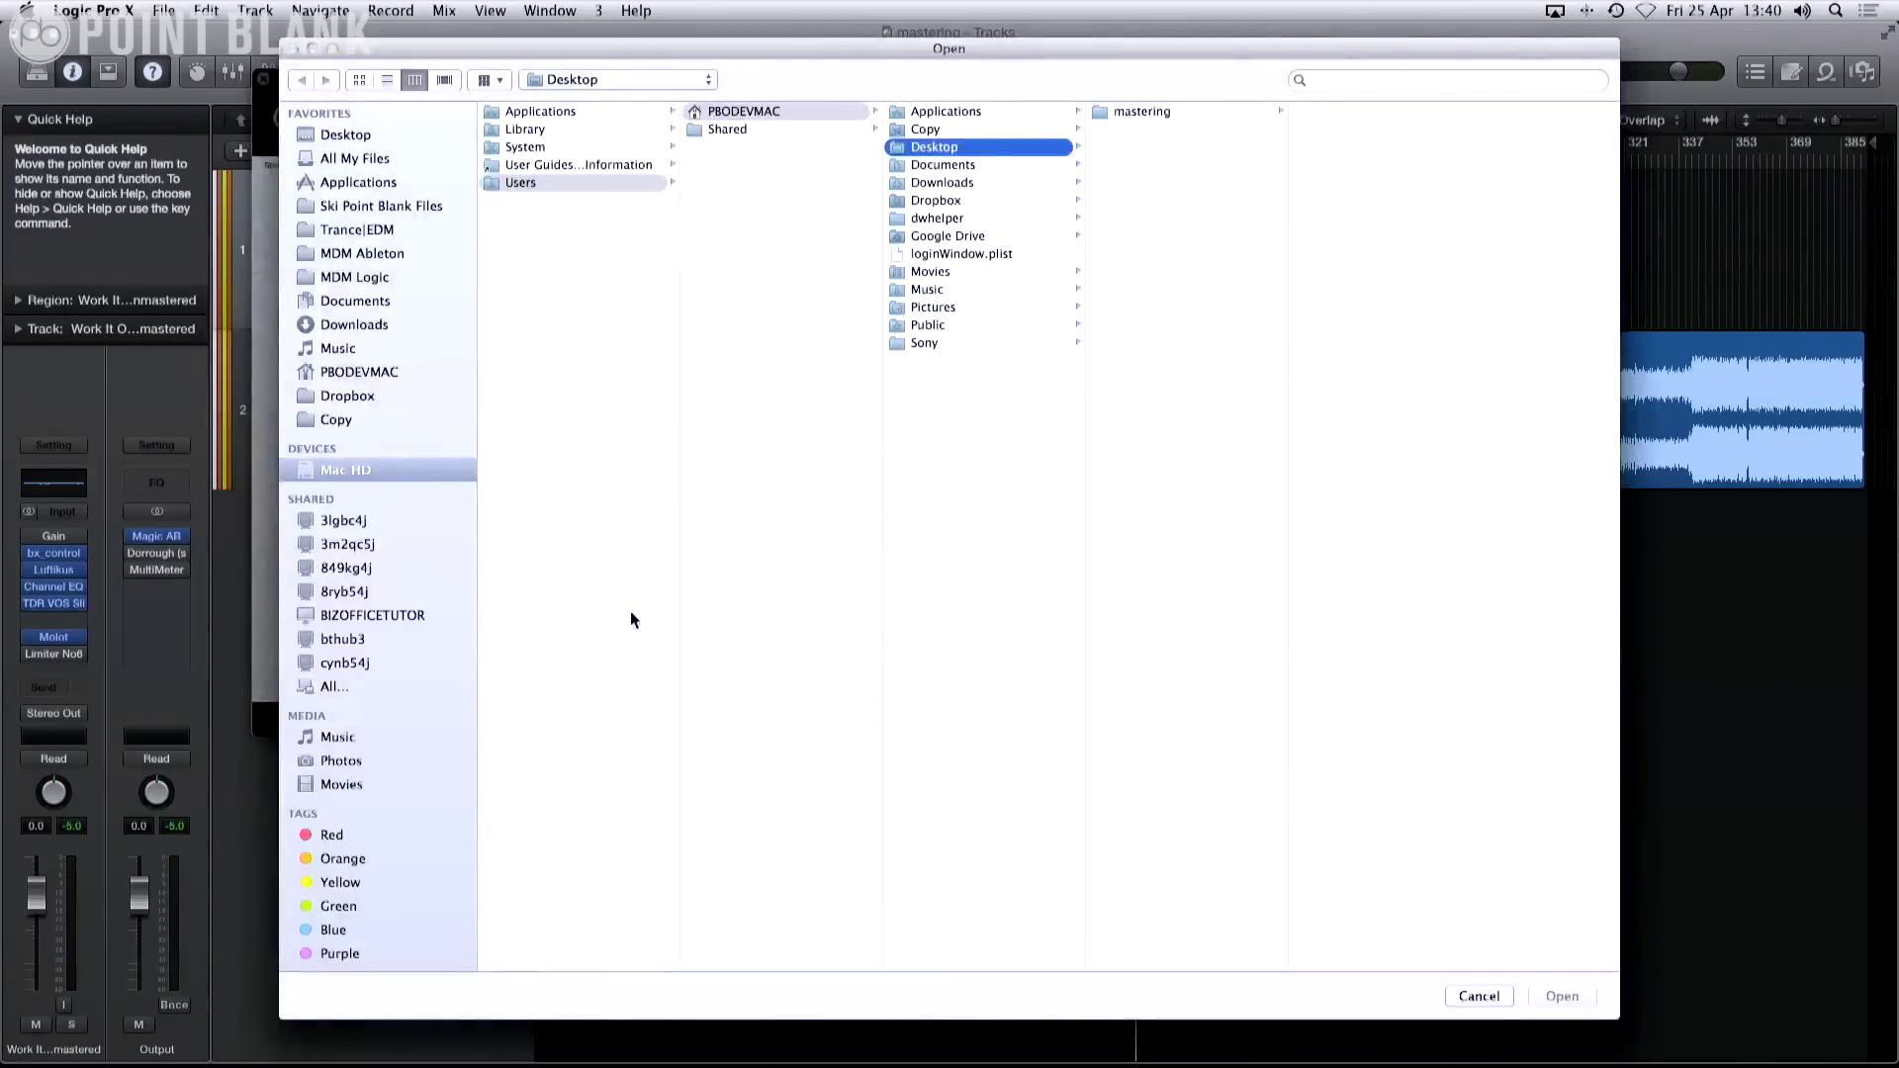
click(1479, 996)
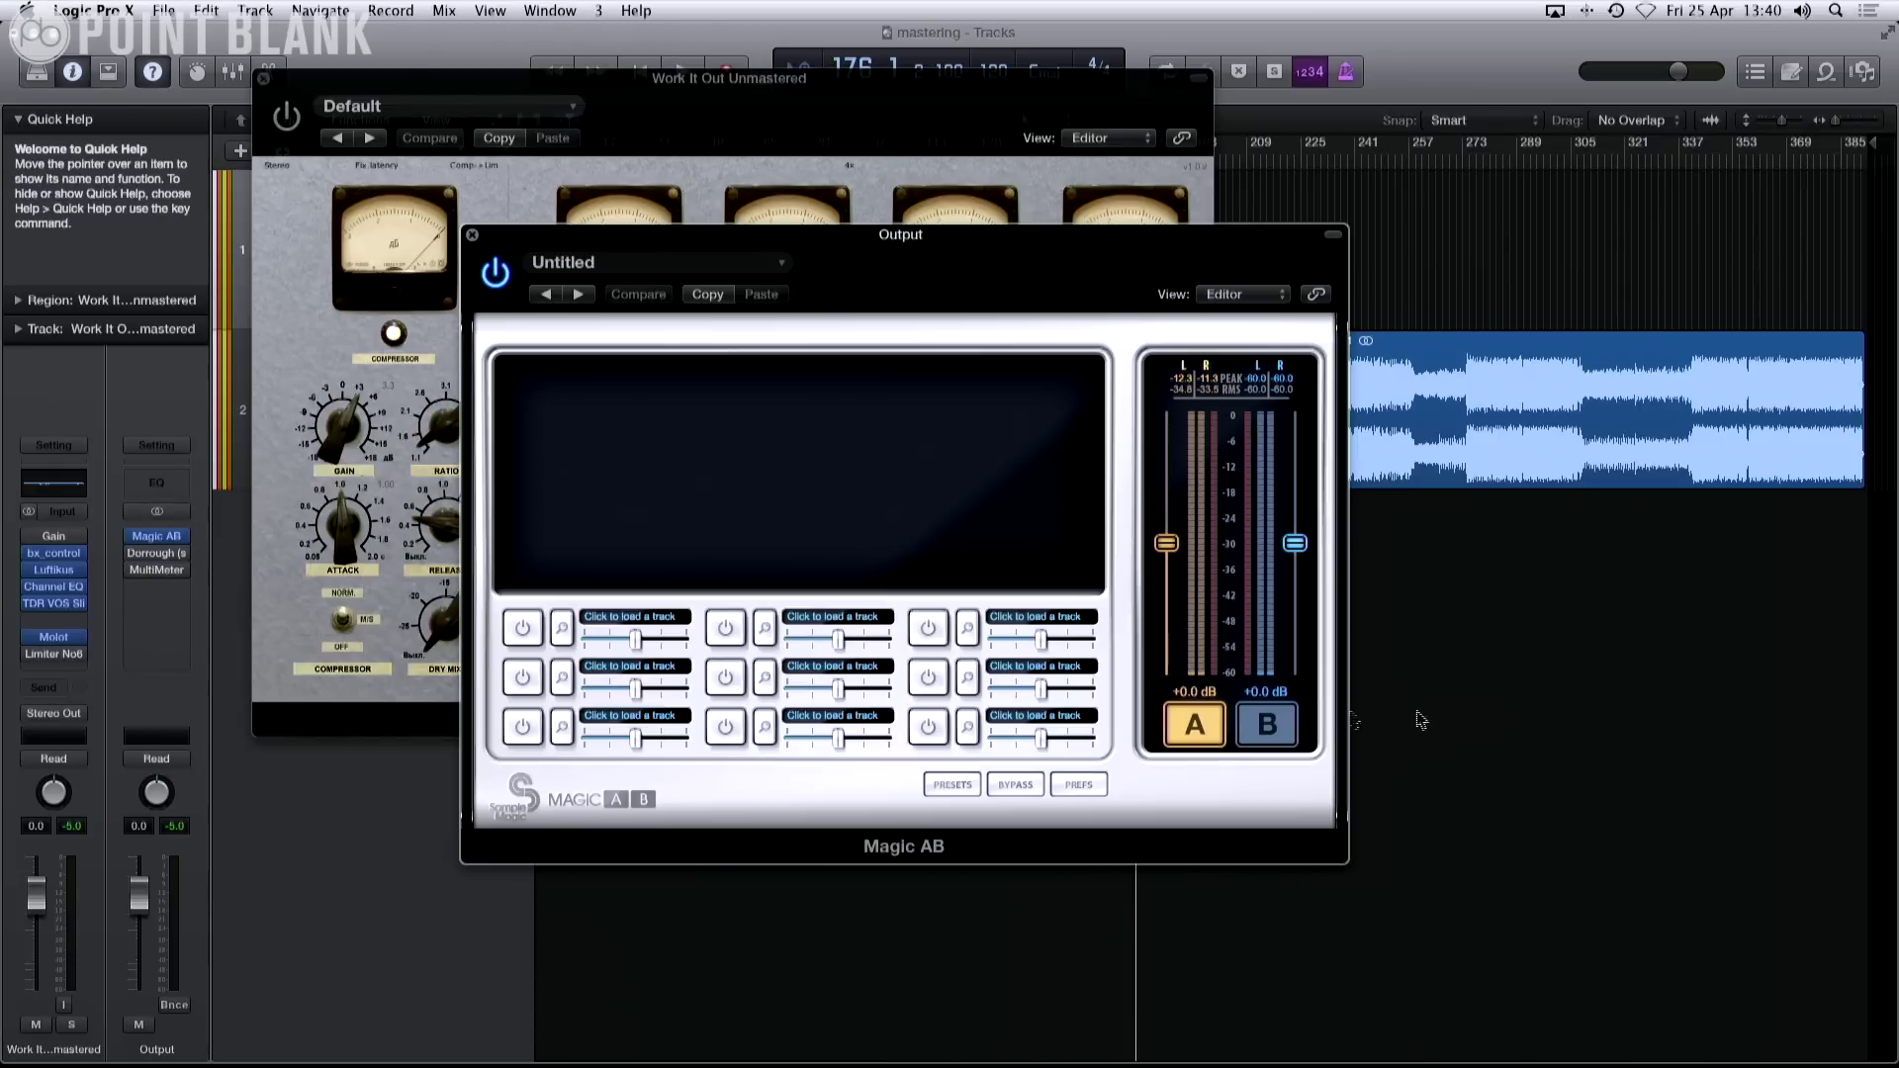
Switch Magic AB between A and B during playback from around bar 167, leave A active, and close its window.
click(1276, 724)
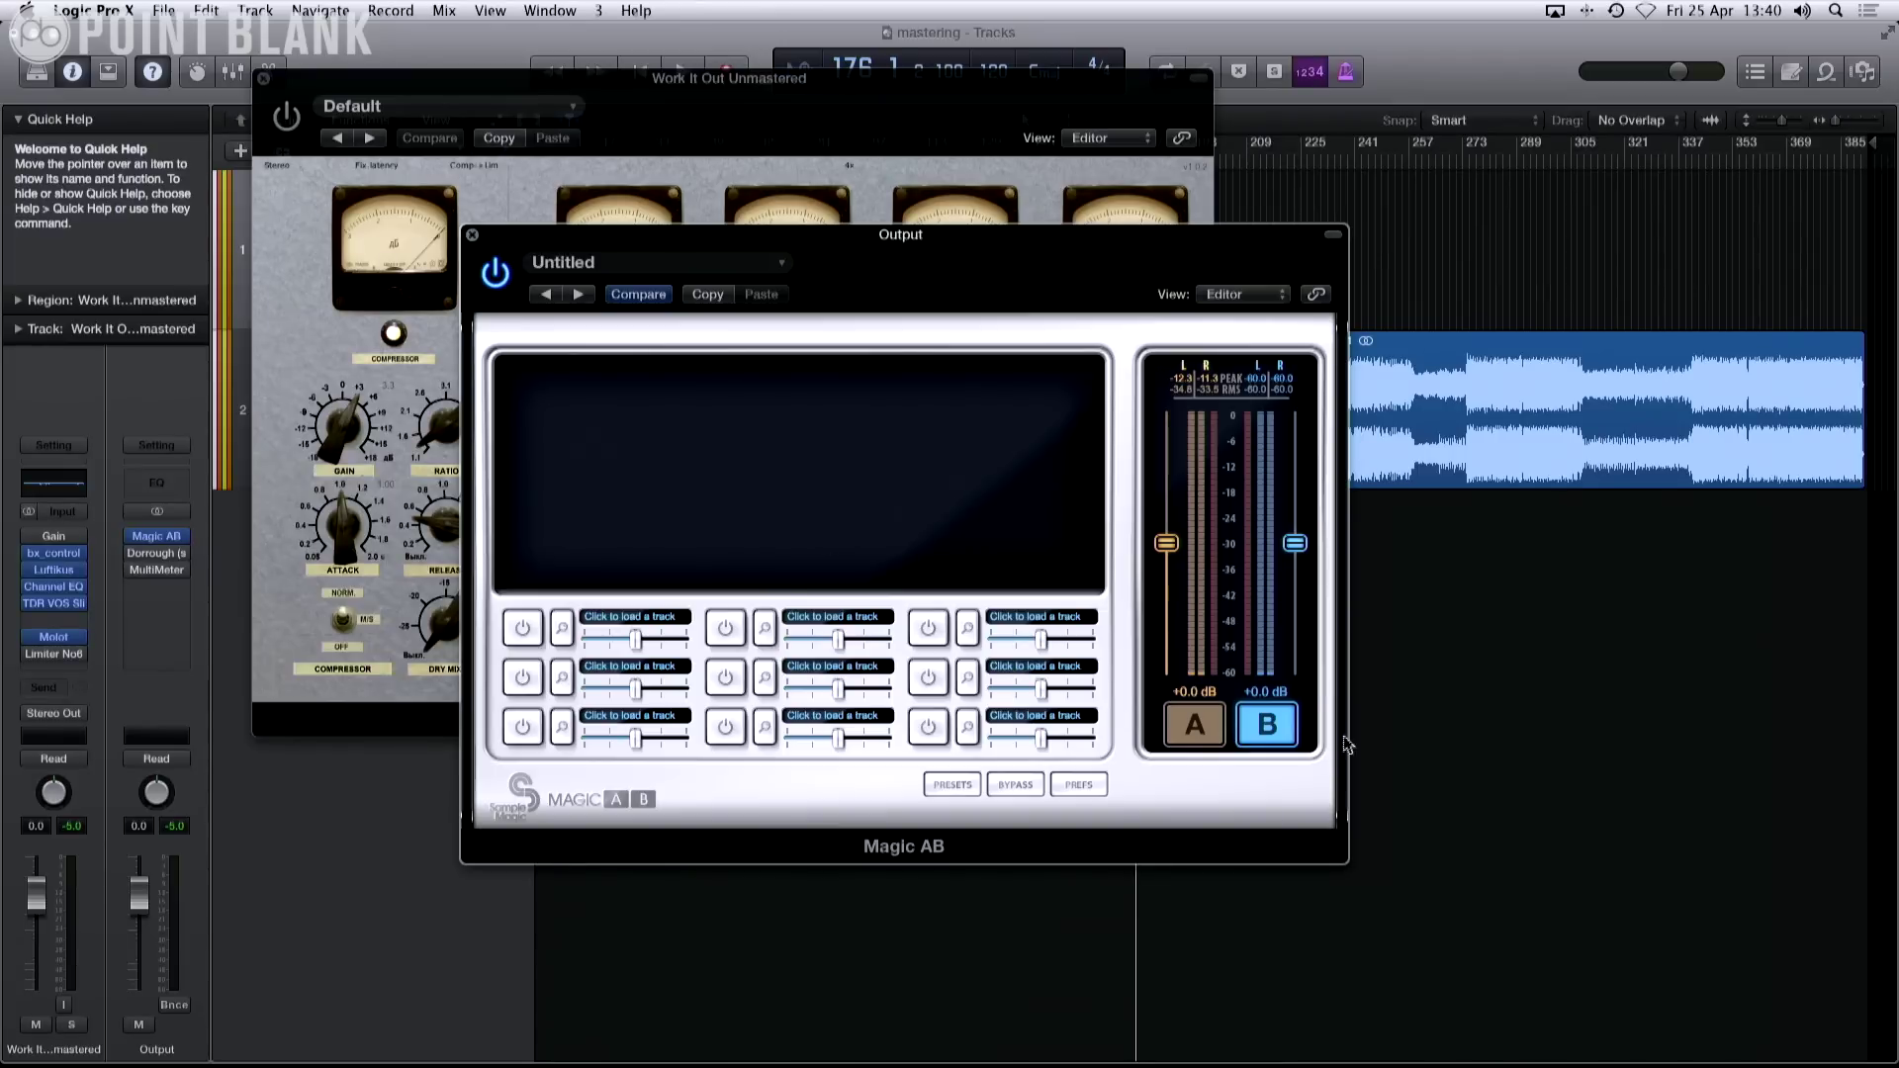
click(1212, 727)
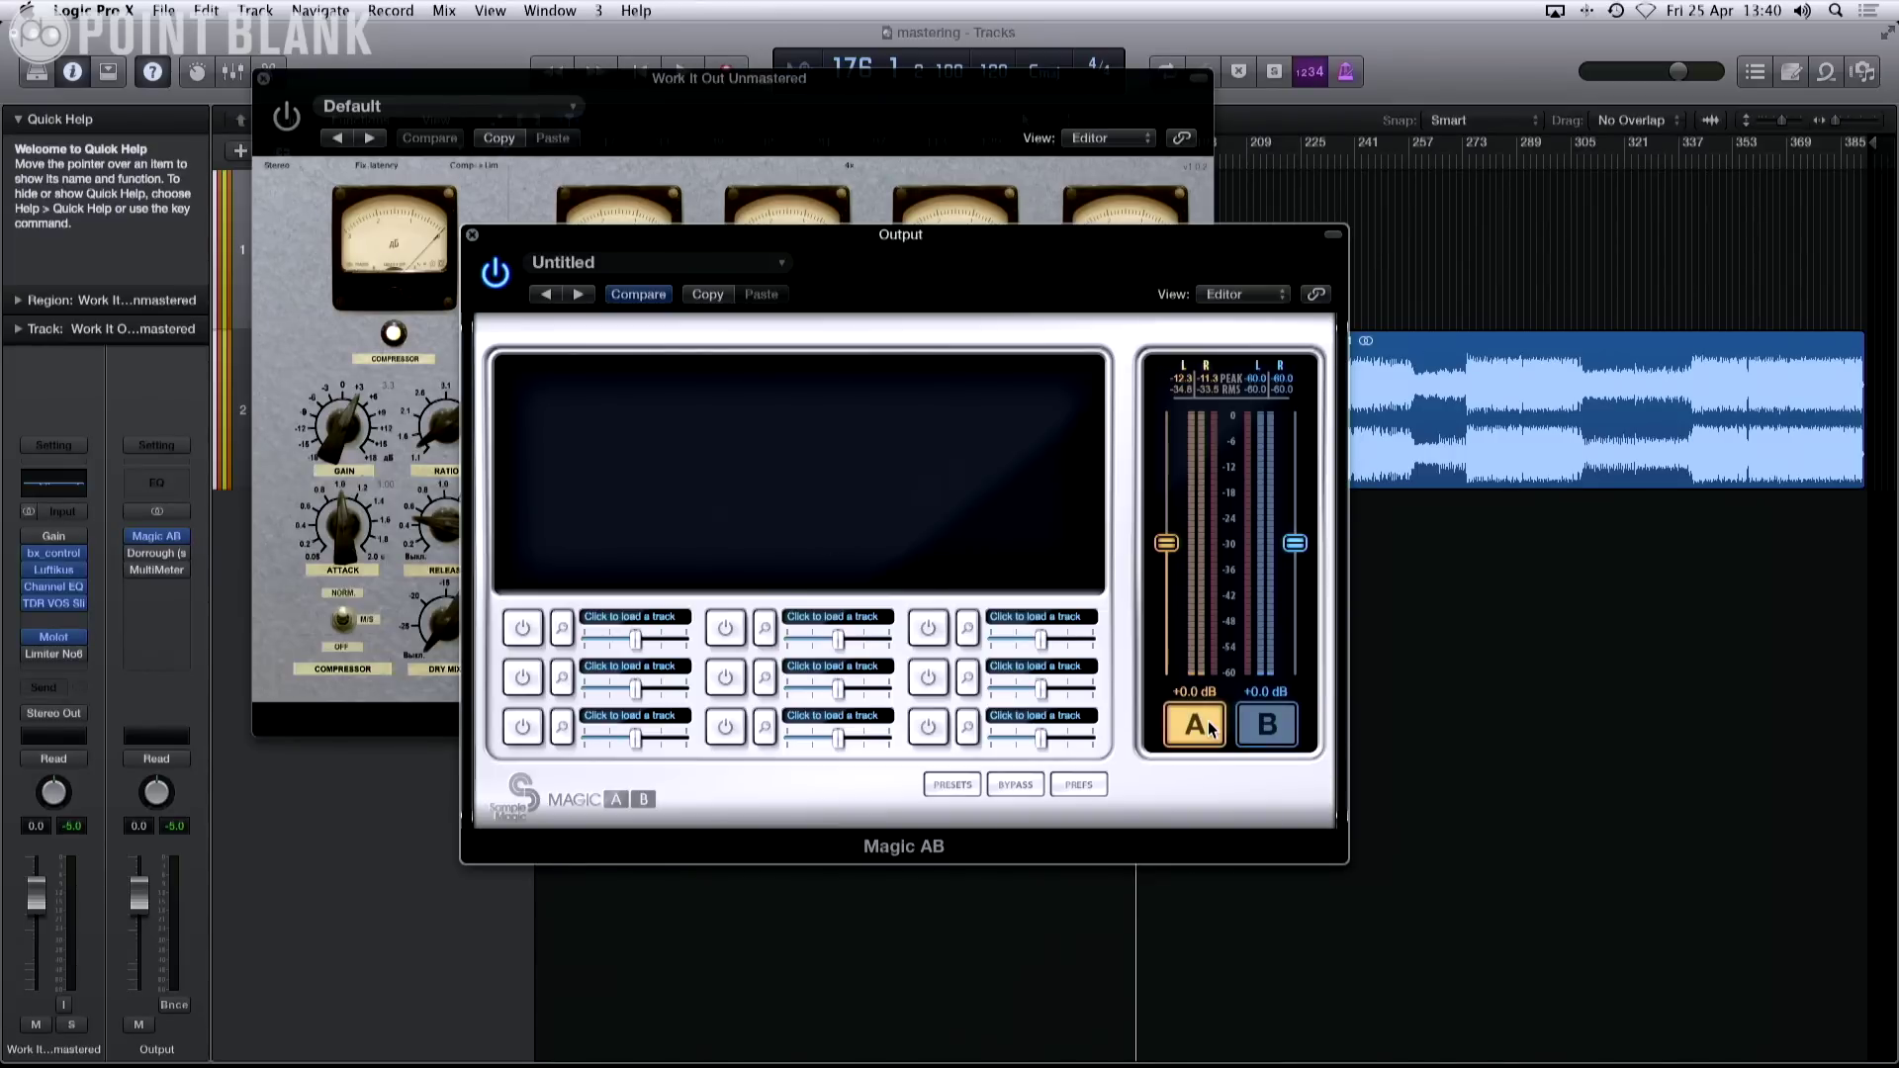
drag(1034, 128, 1372, 524)
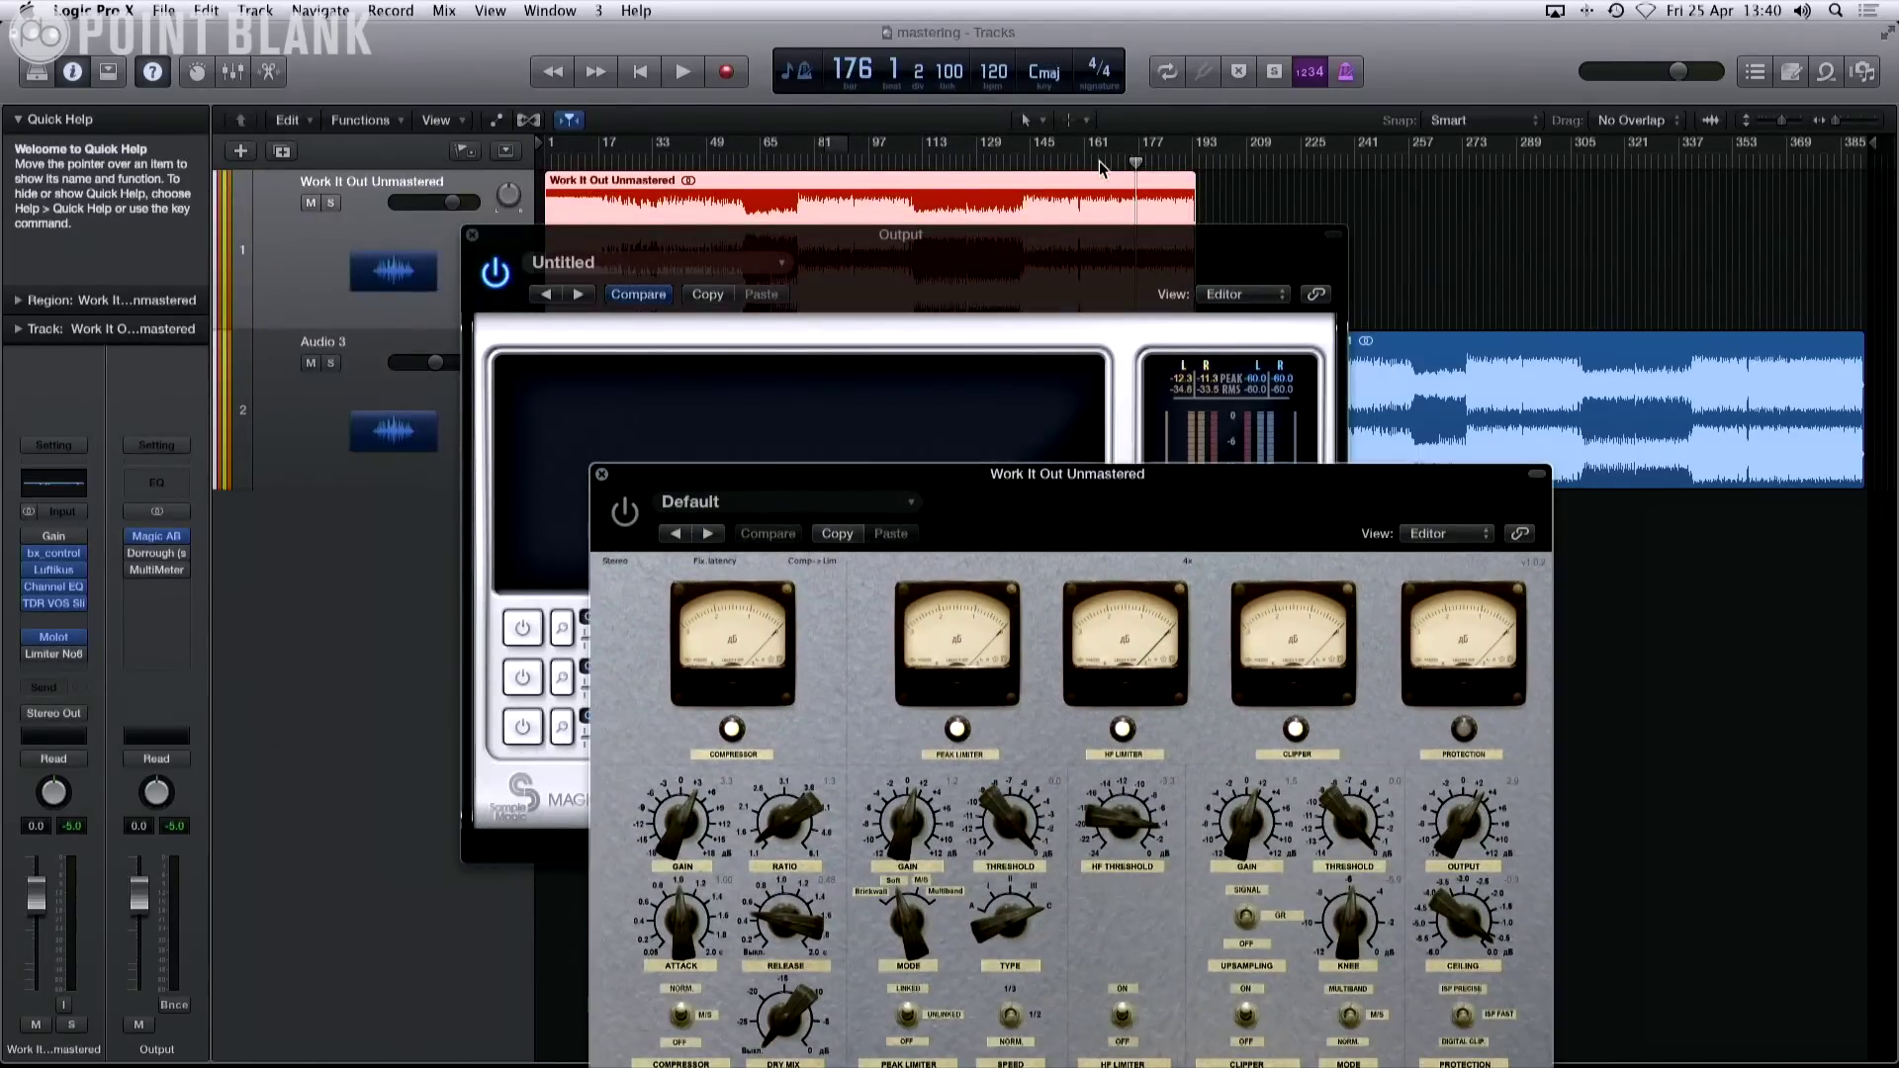
double_click(1101, 166)
drag(1219, 465, 980, 145)
click(1341, 366)
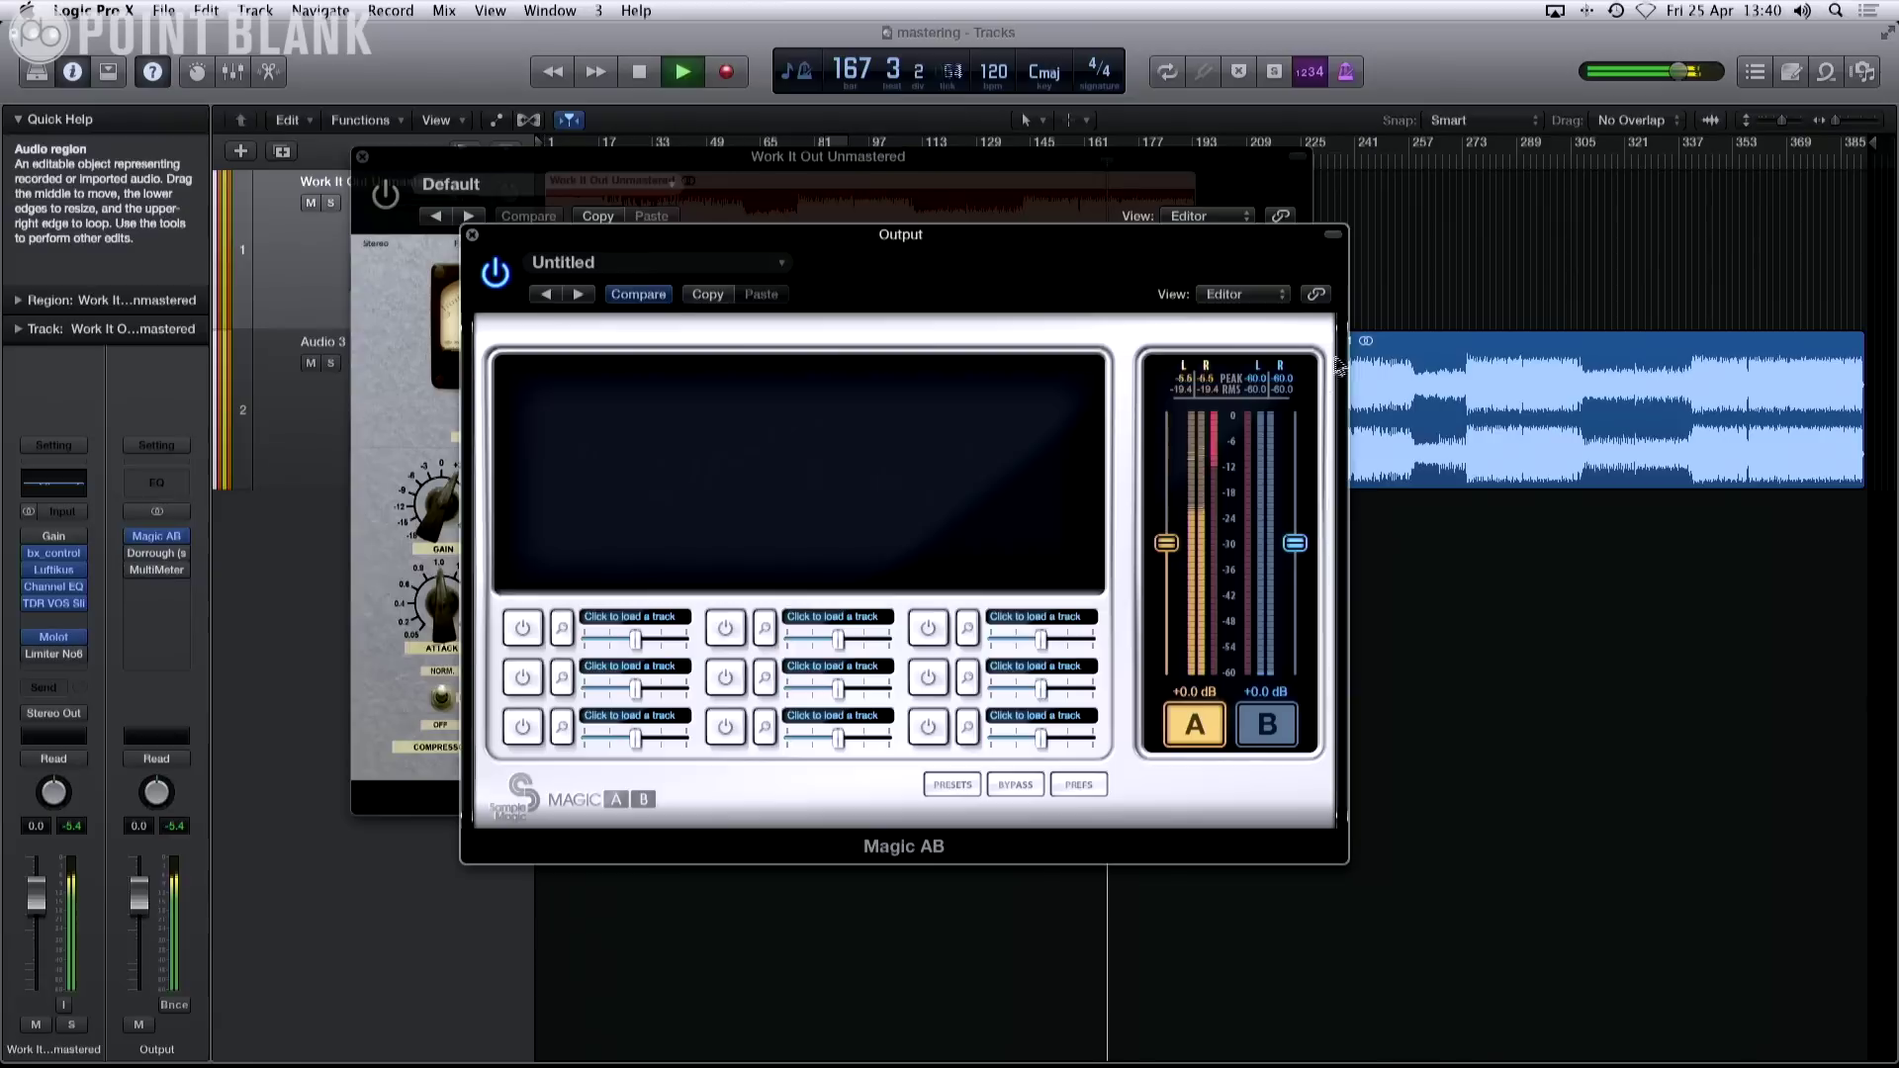
click(1271, 725)
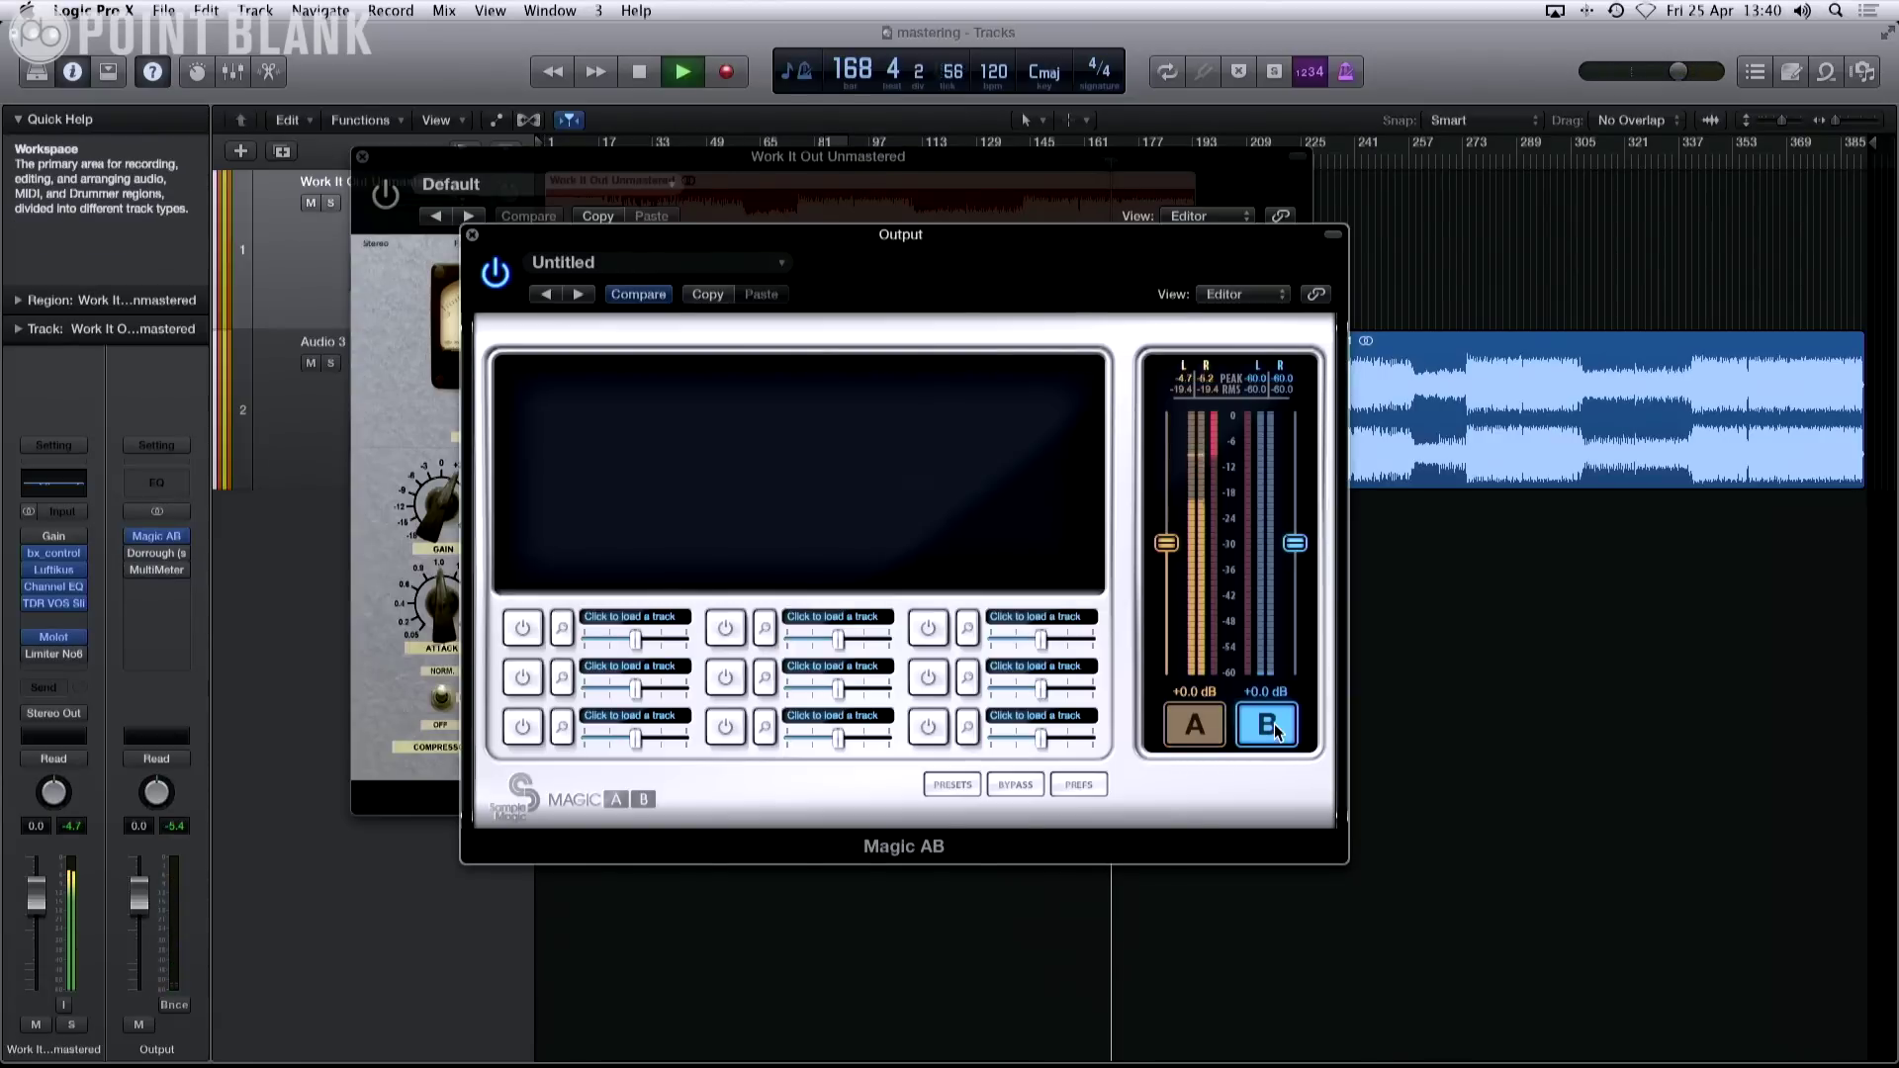
key(space)
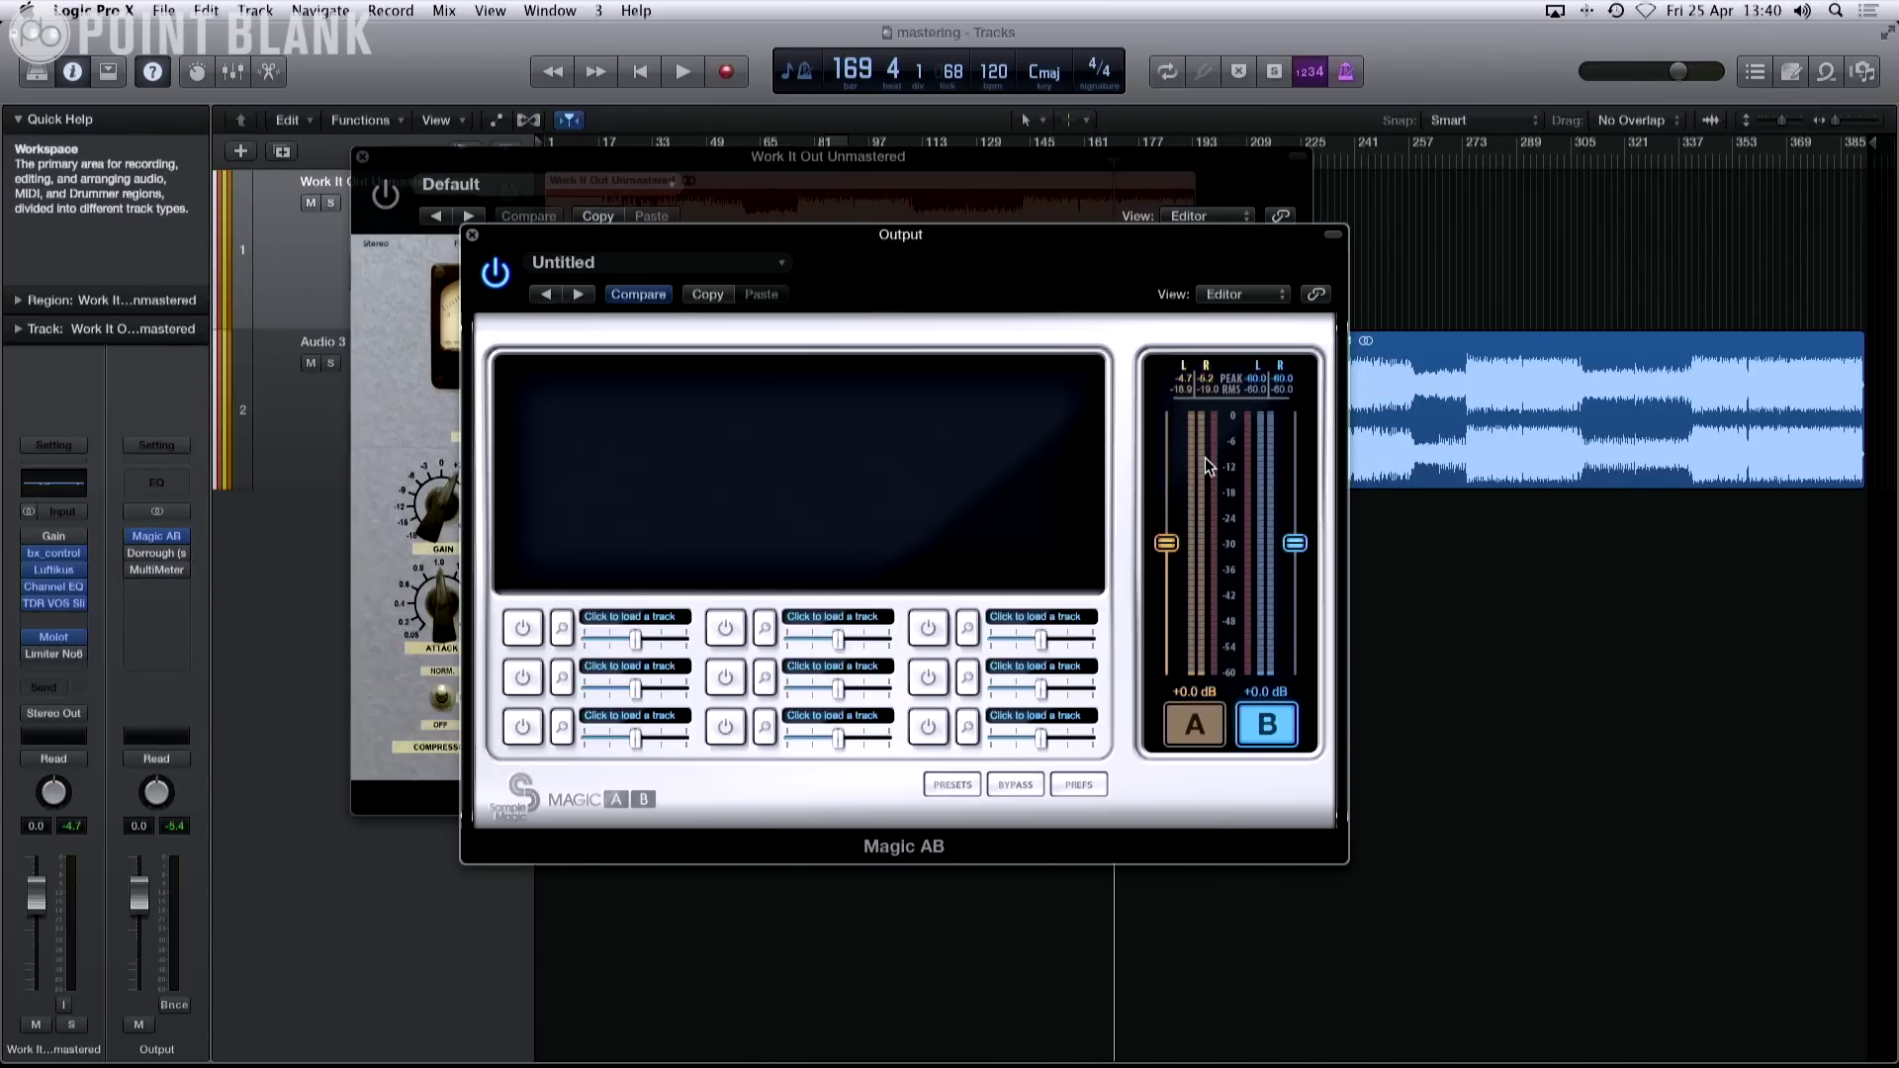
key(space)
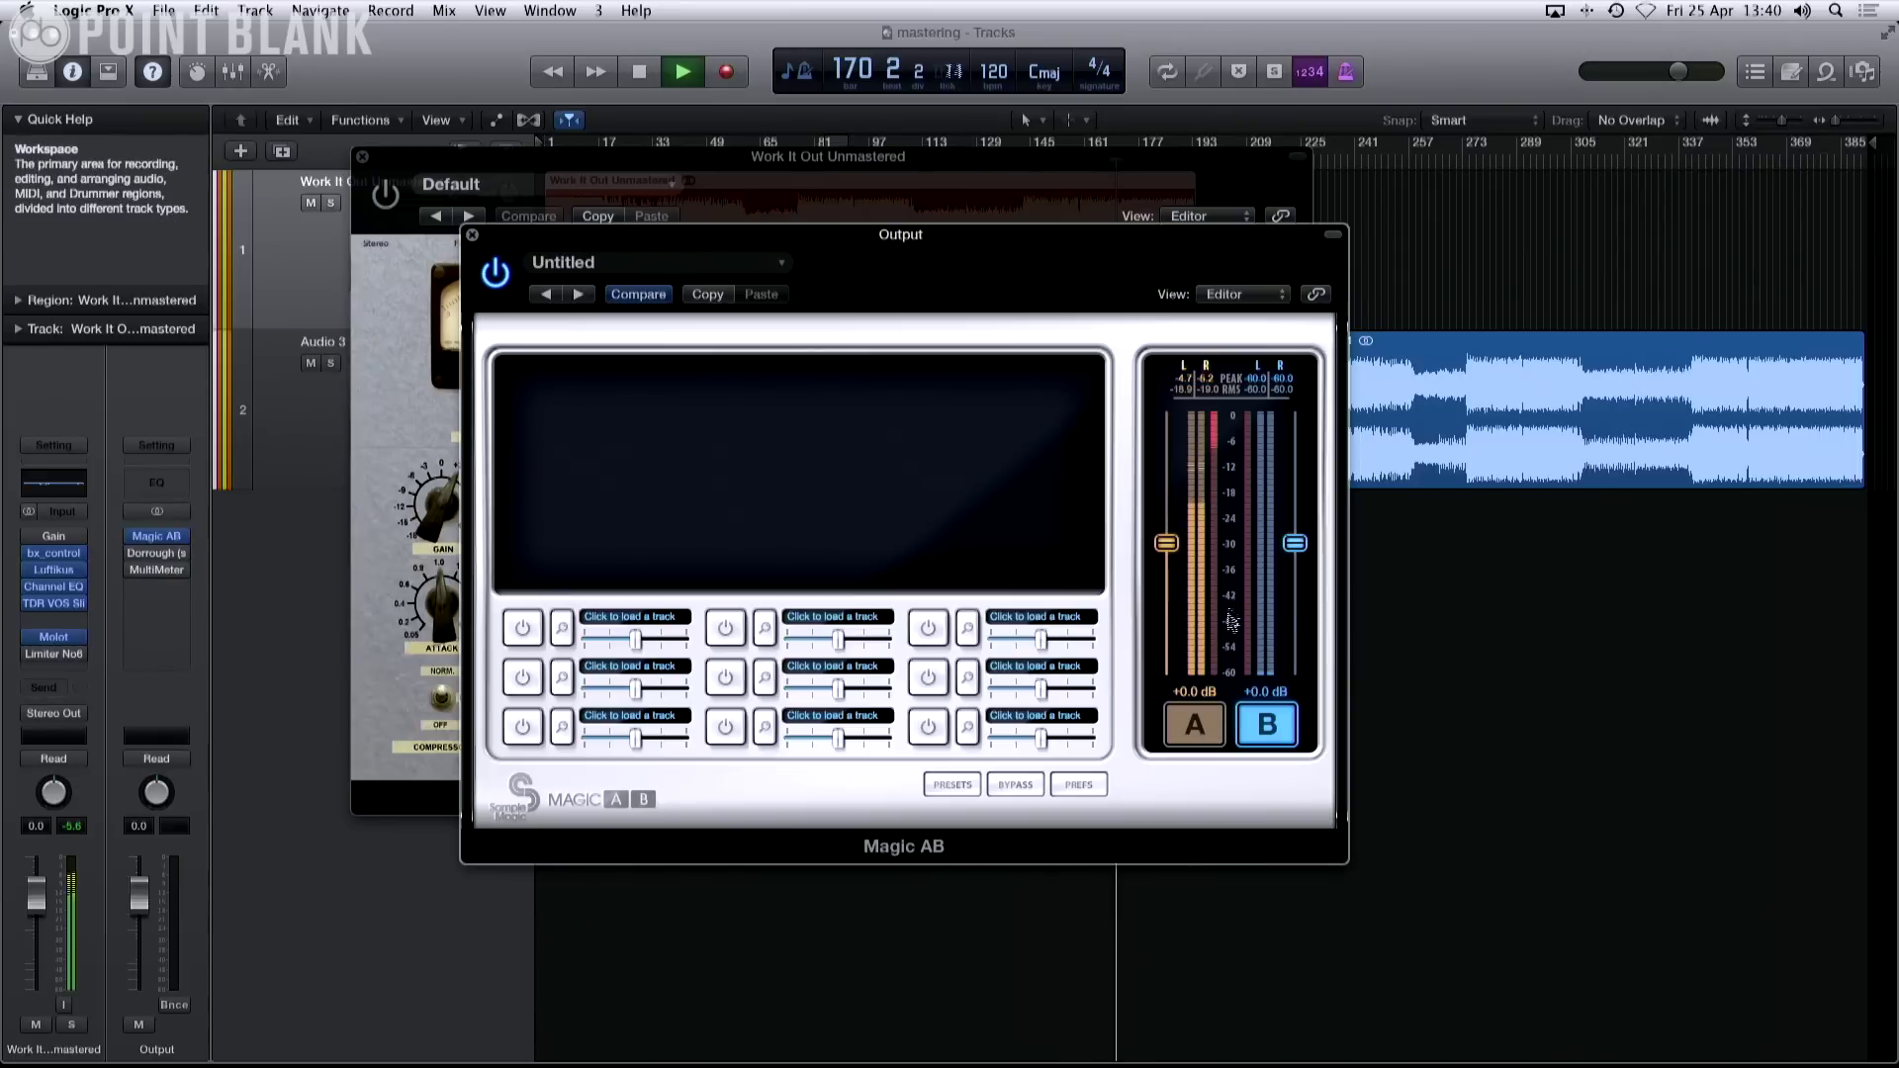
click(1195, 727)
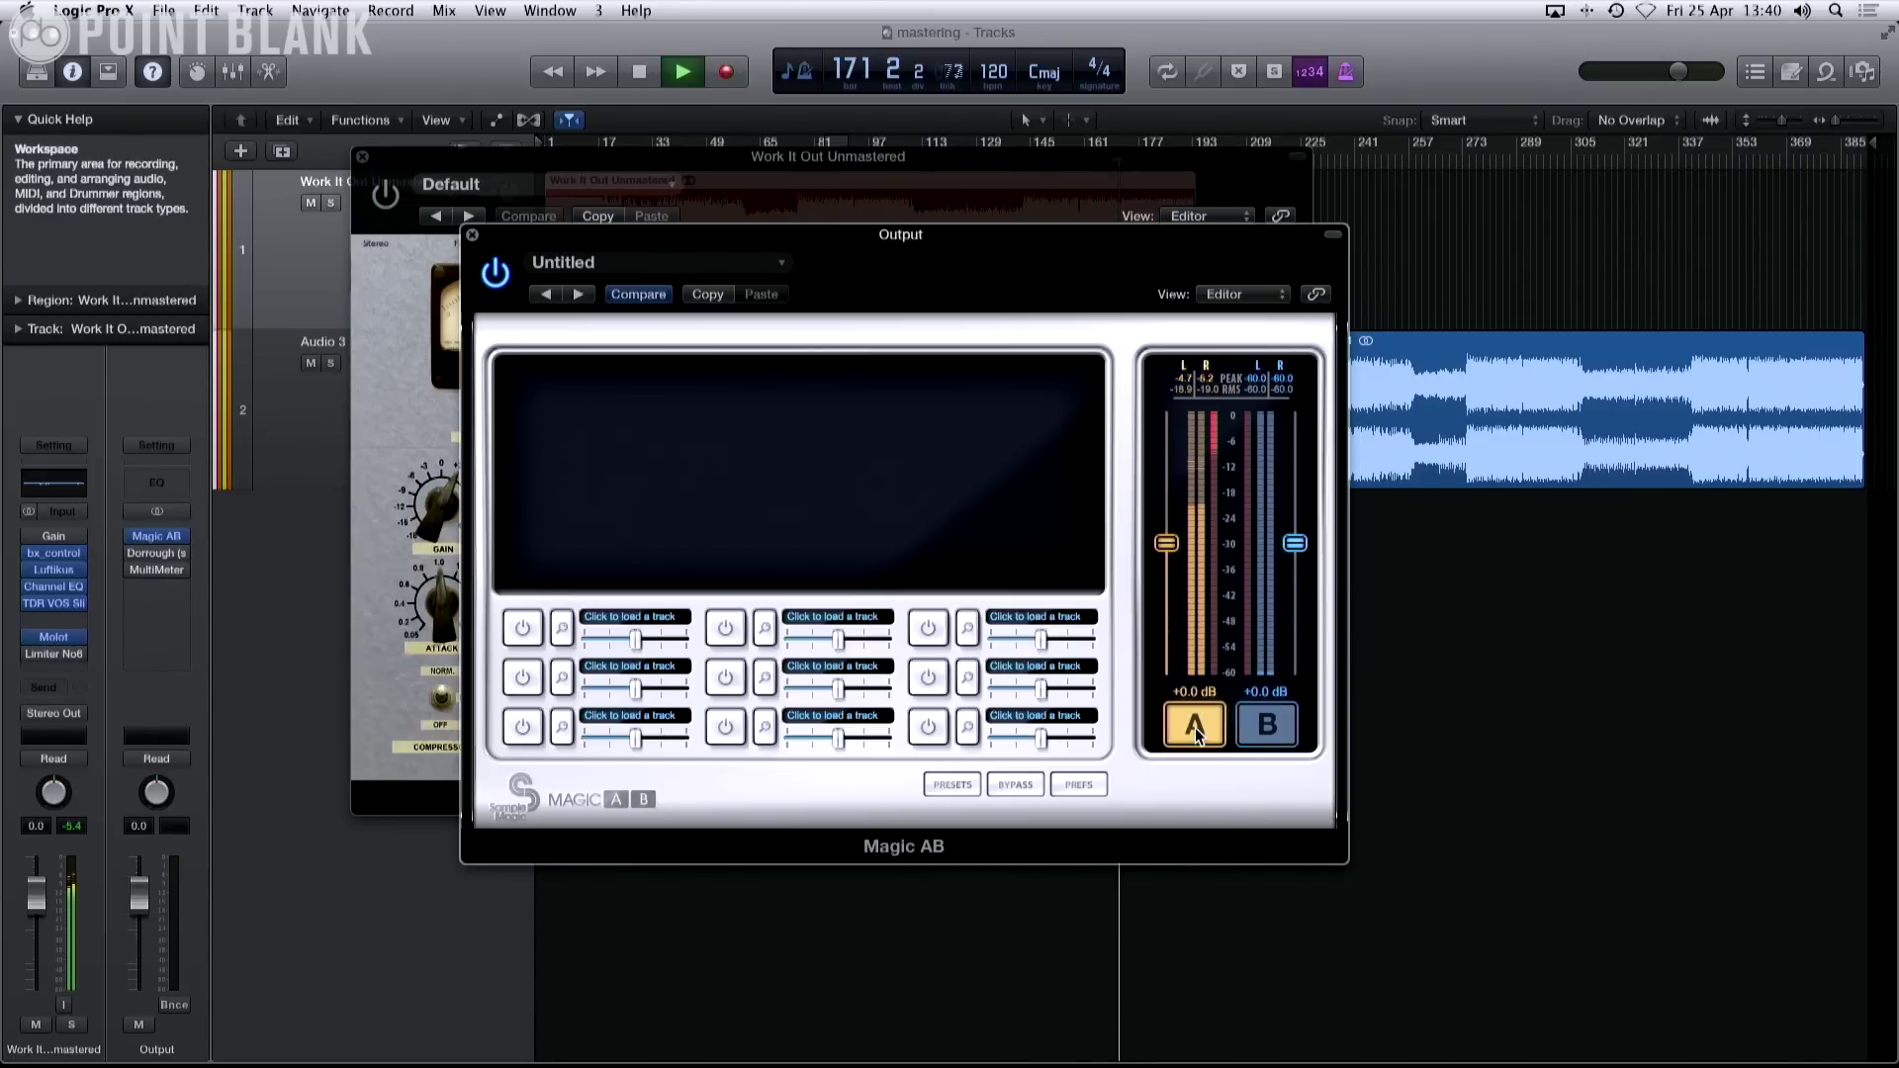
key(space)
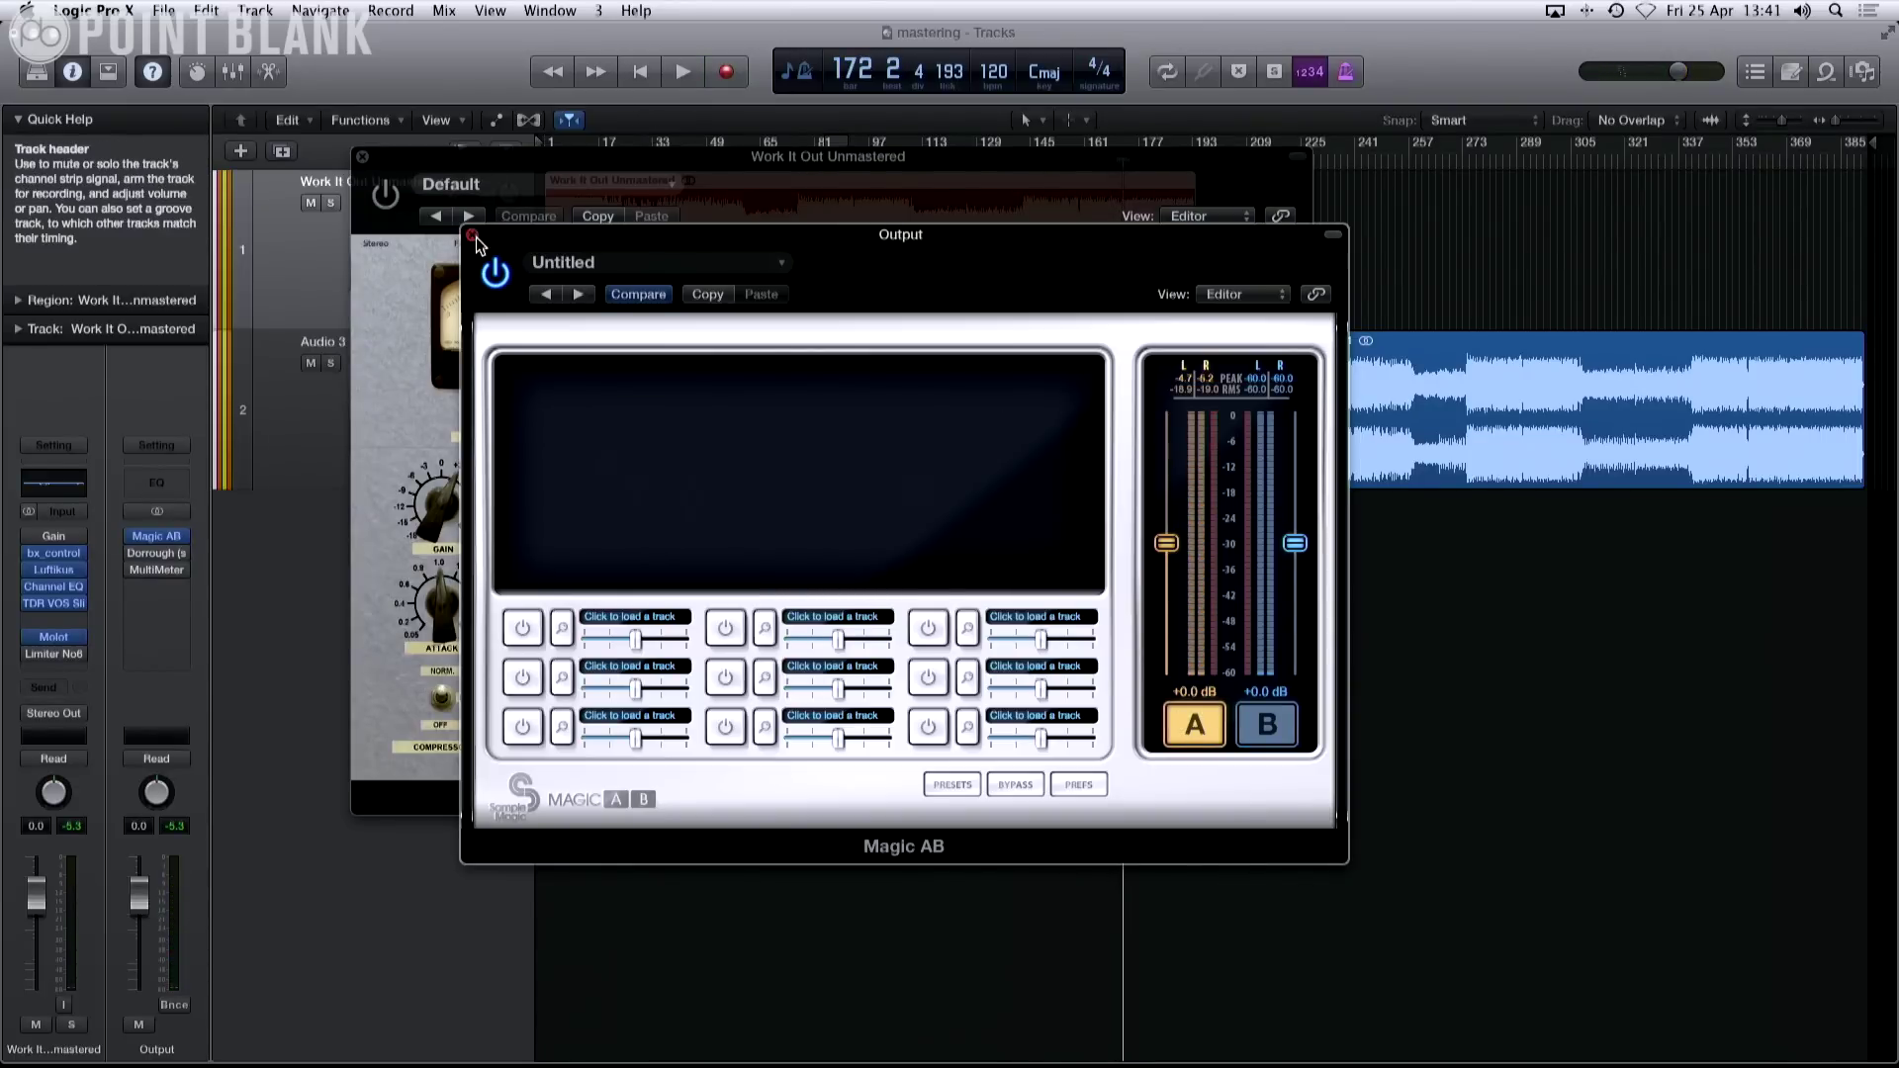
click(473, 236)
drag(574, 158, 580, 218)
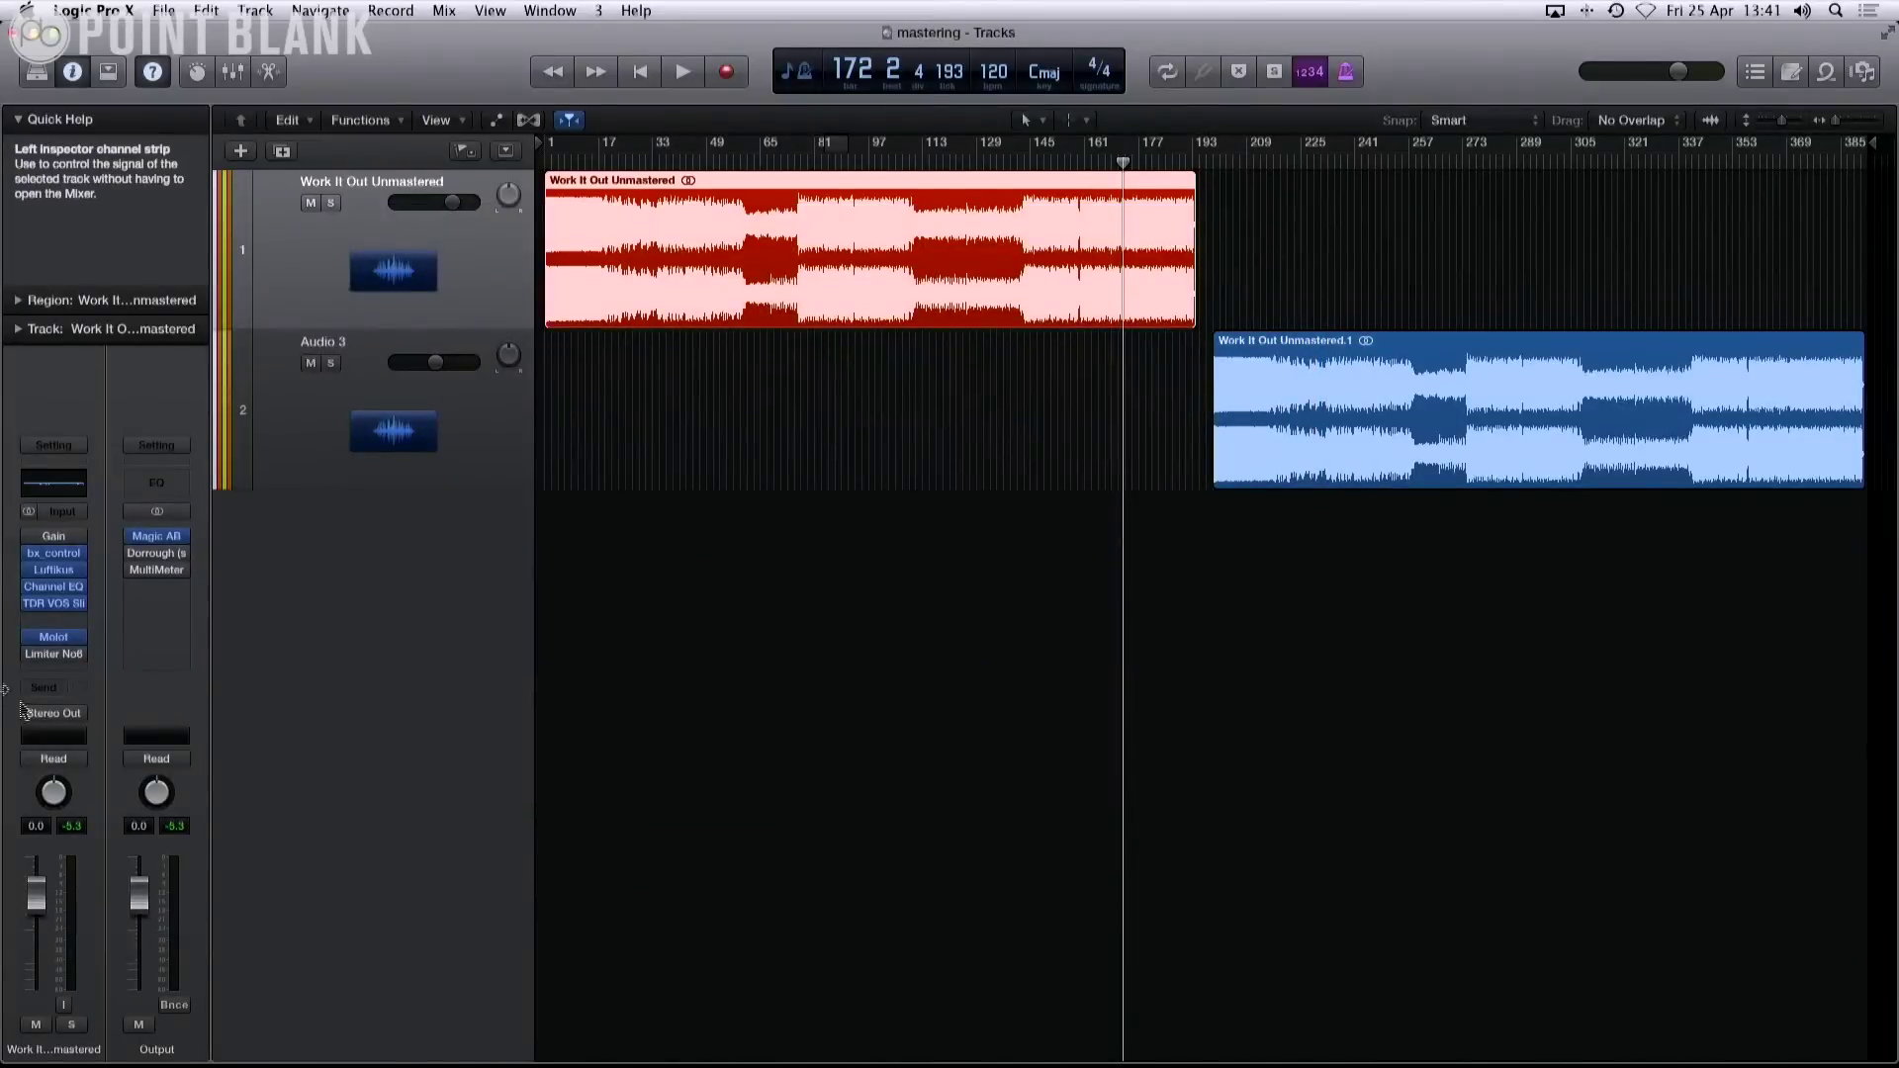
Insert the stereo Waves L2 below Limiter No6 on the Work It Out Unmastered channel and move its window below the regions.
click(76, 677)
mouse_move(109, 921)
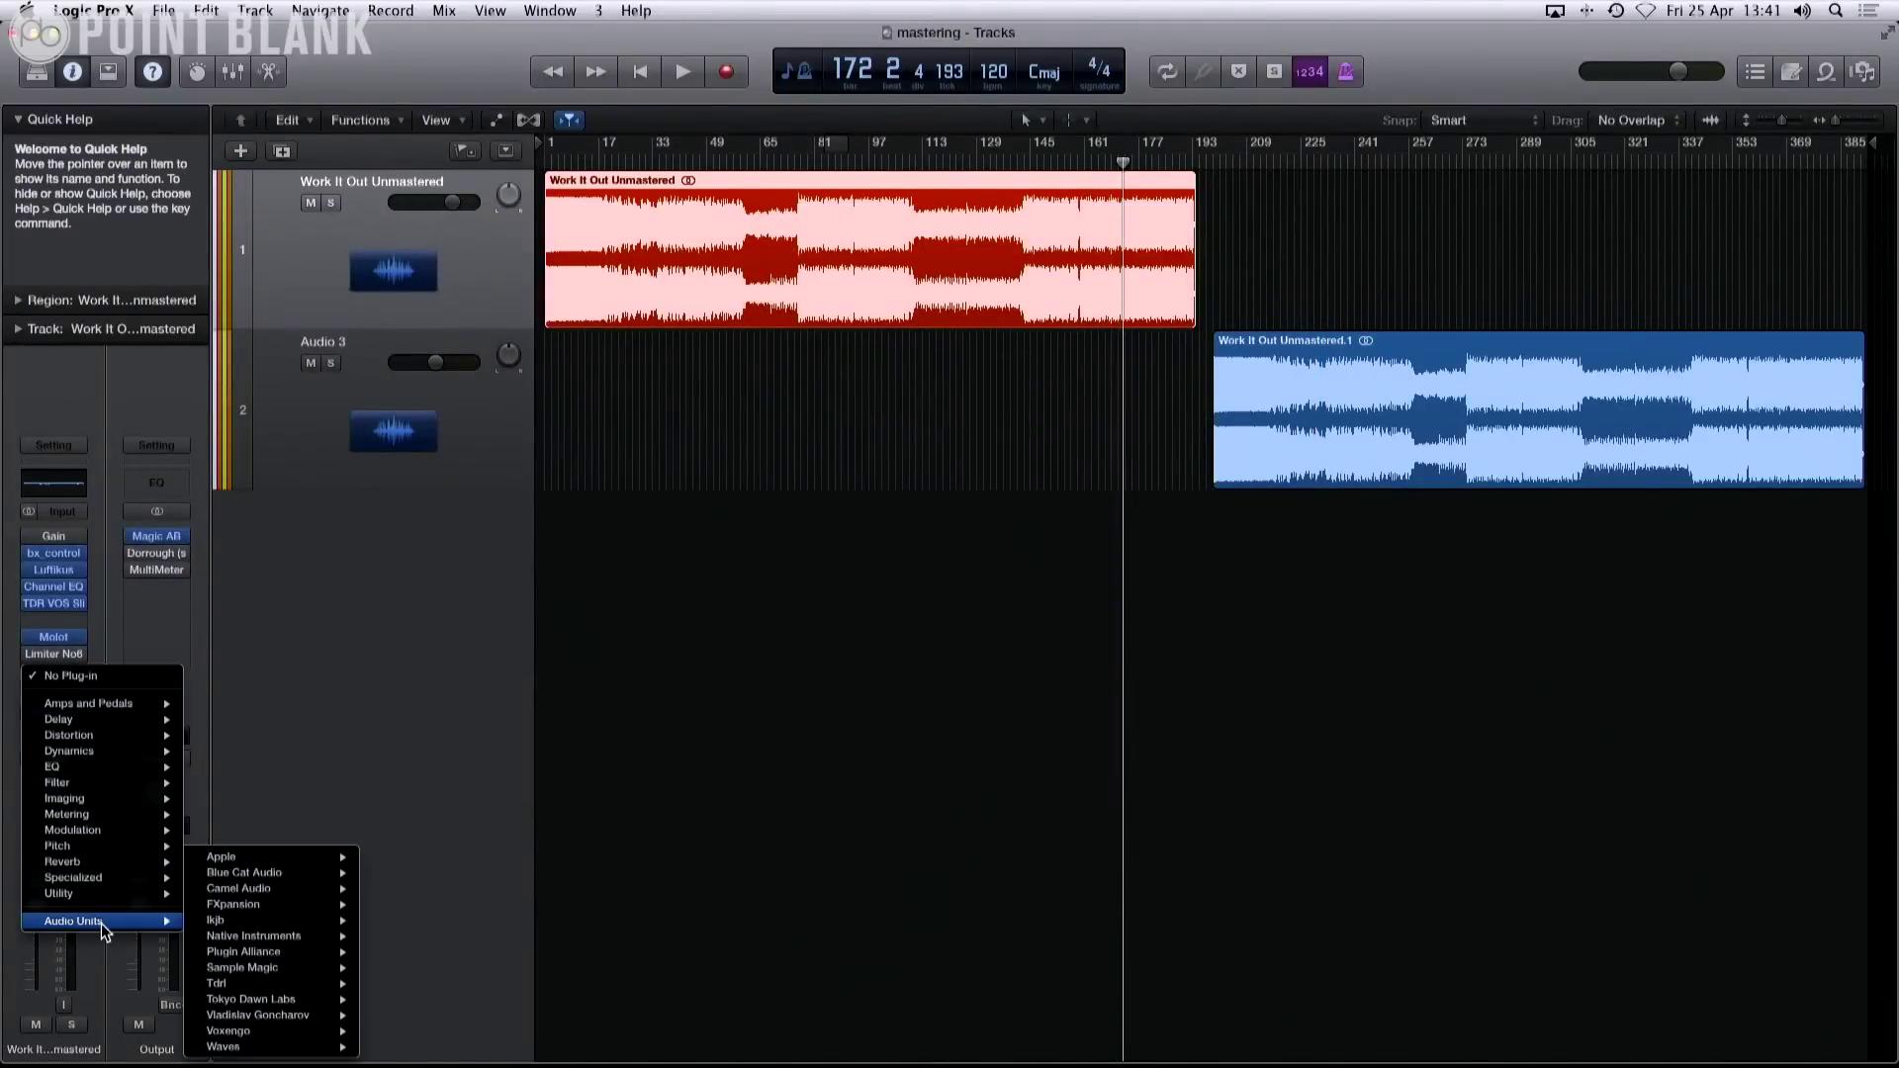
mouse_move(216, 1055)
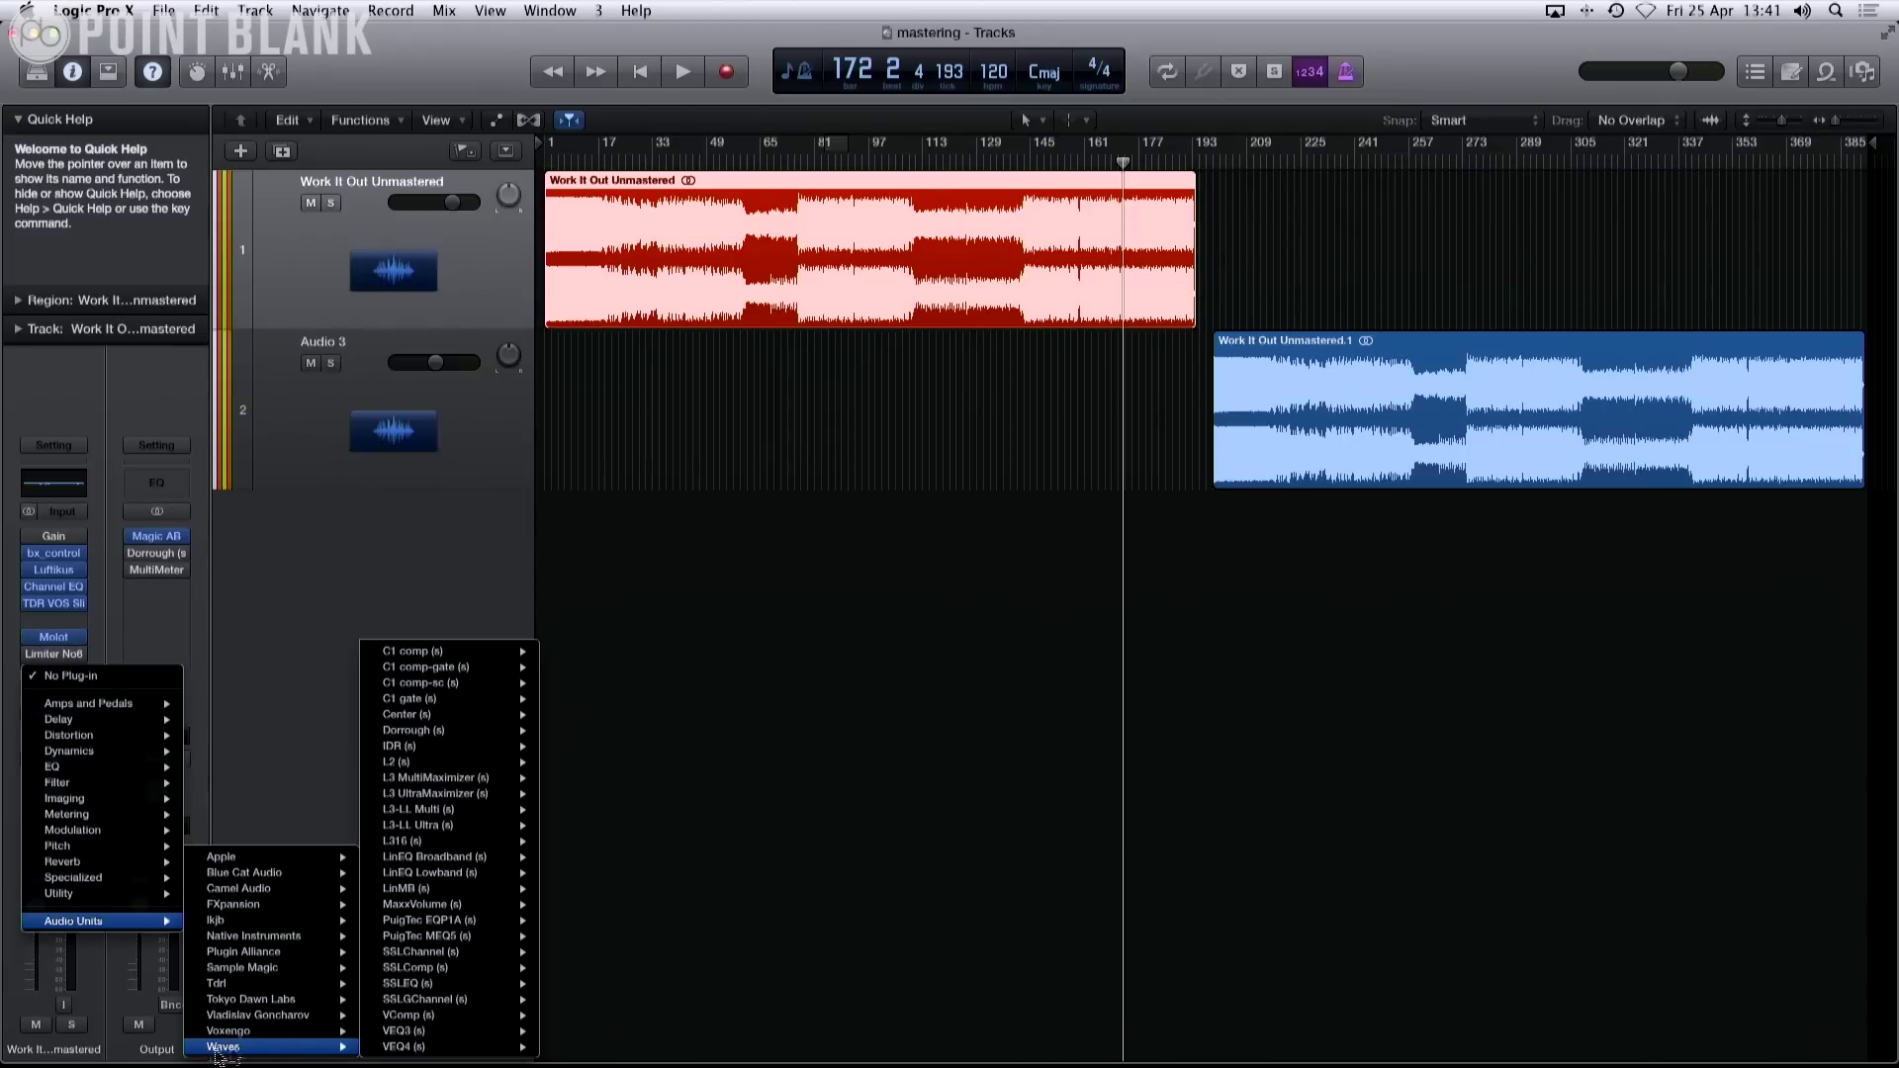
mouse_move(427, 766)
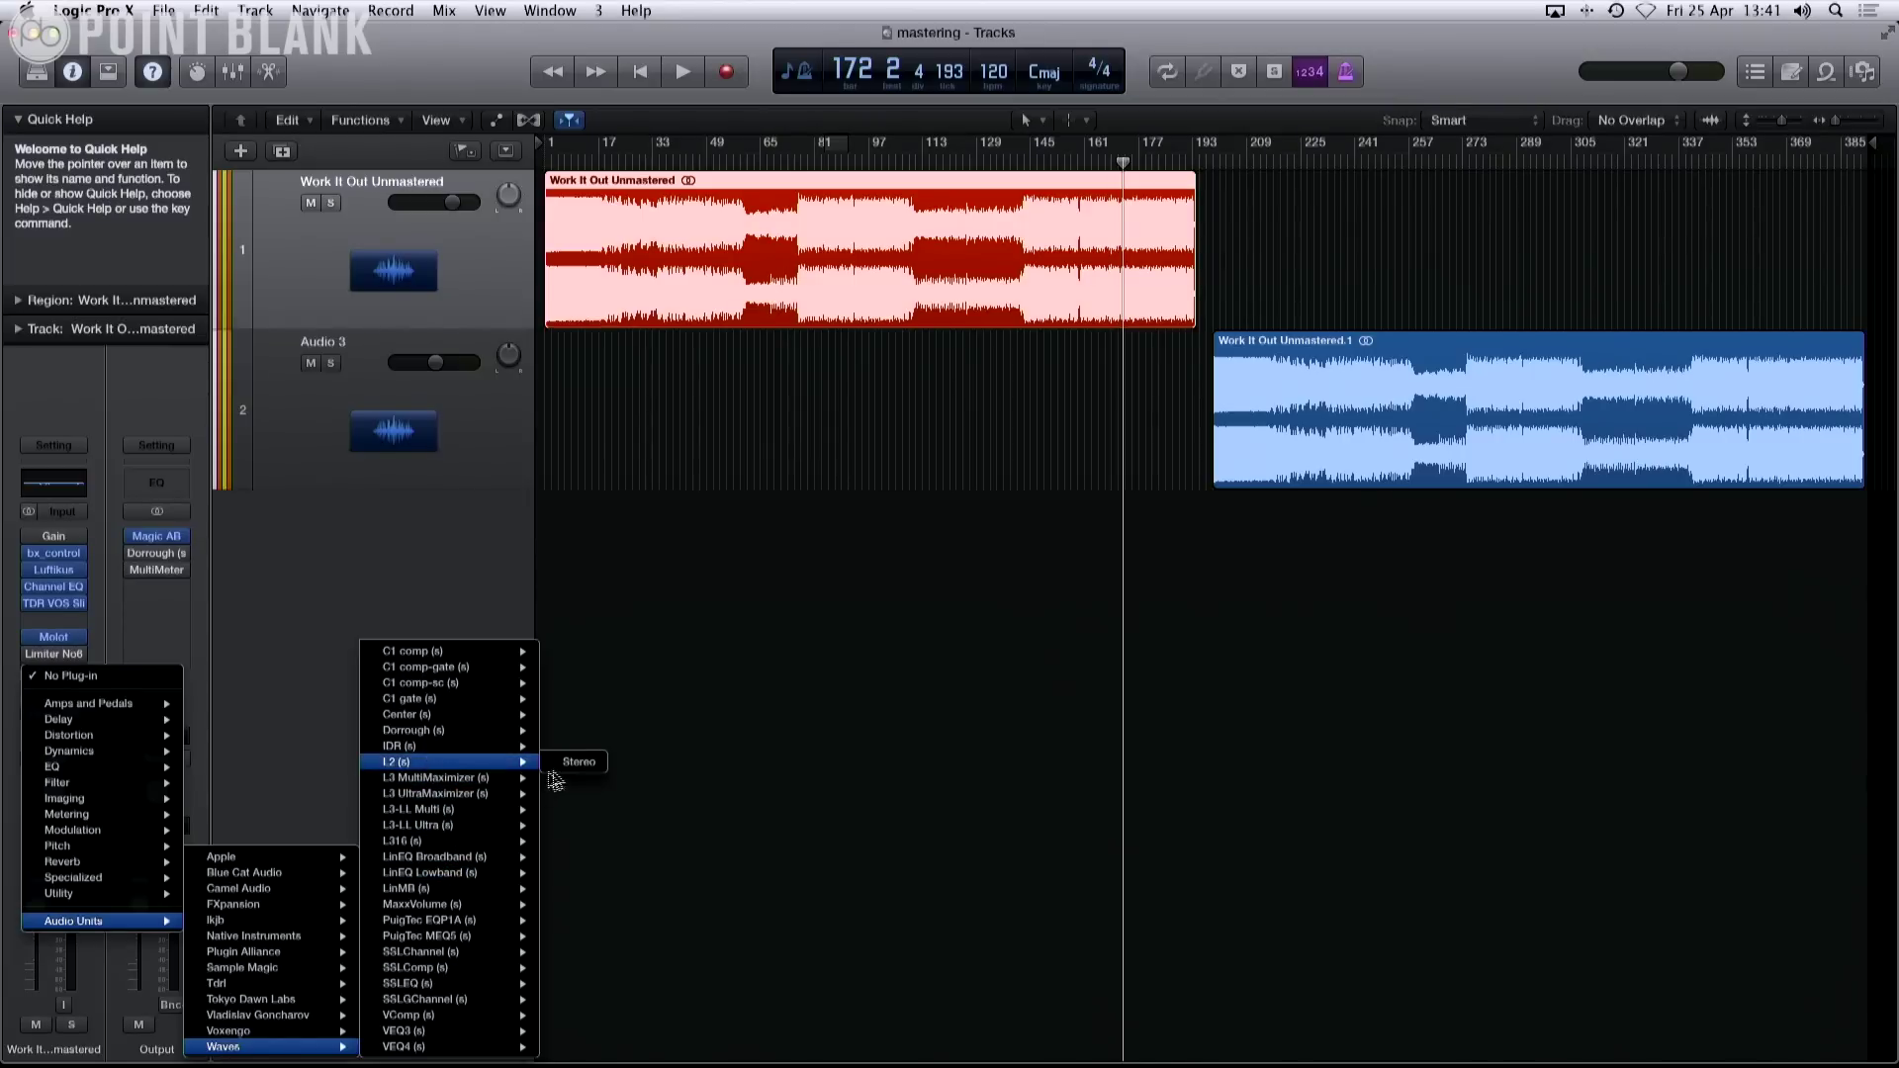
click(574, 765)
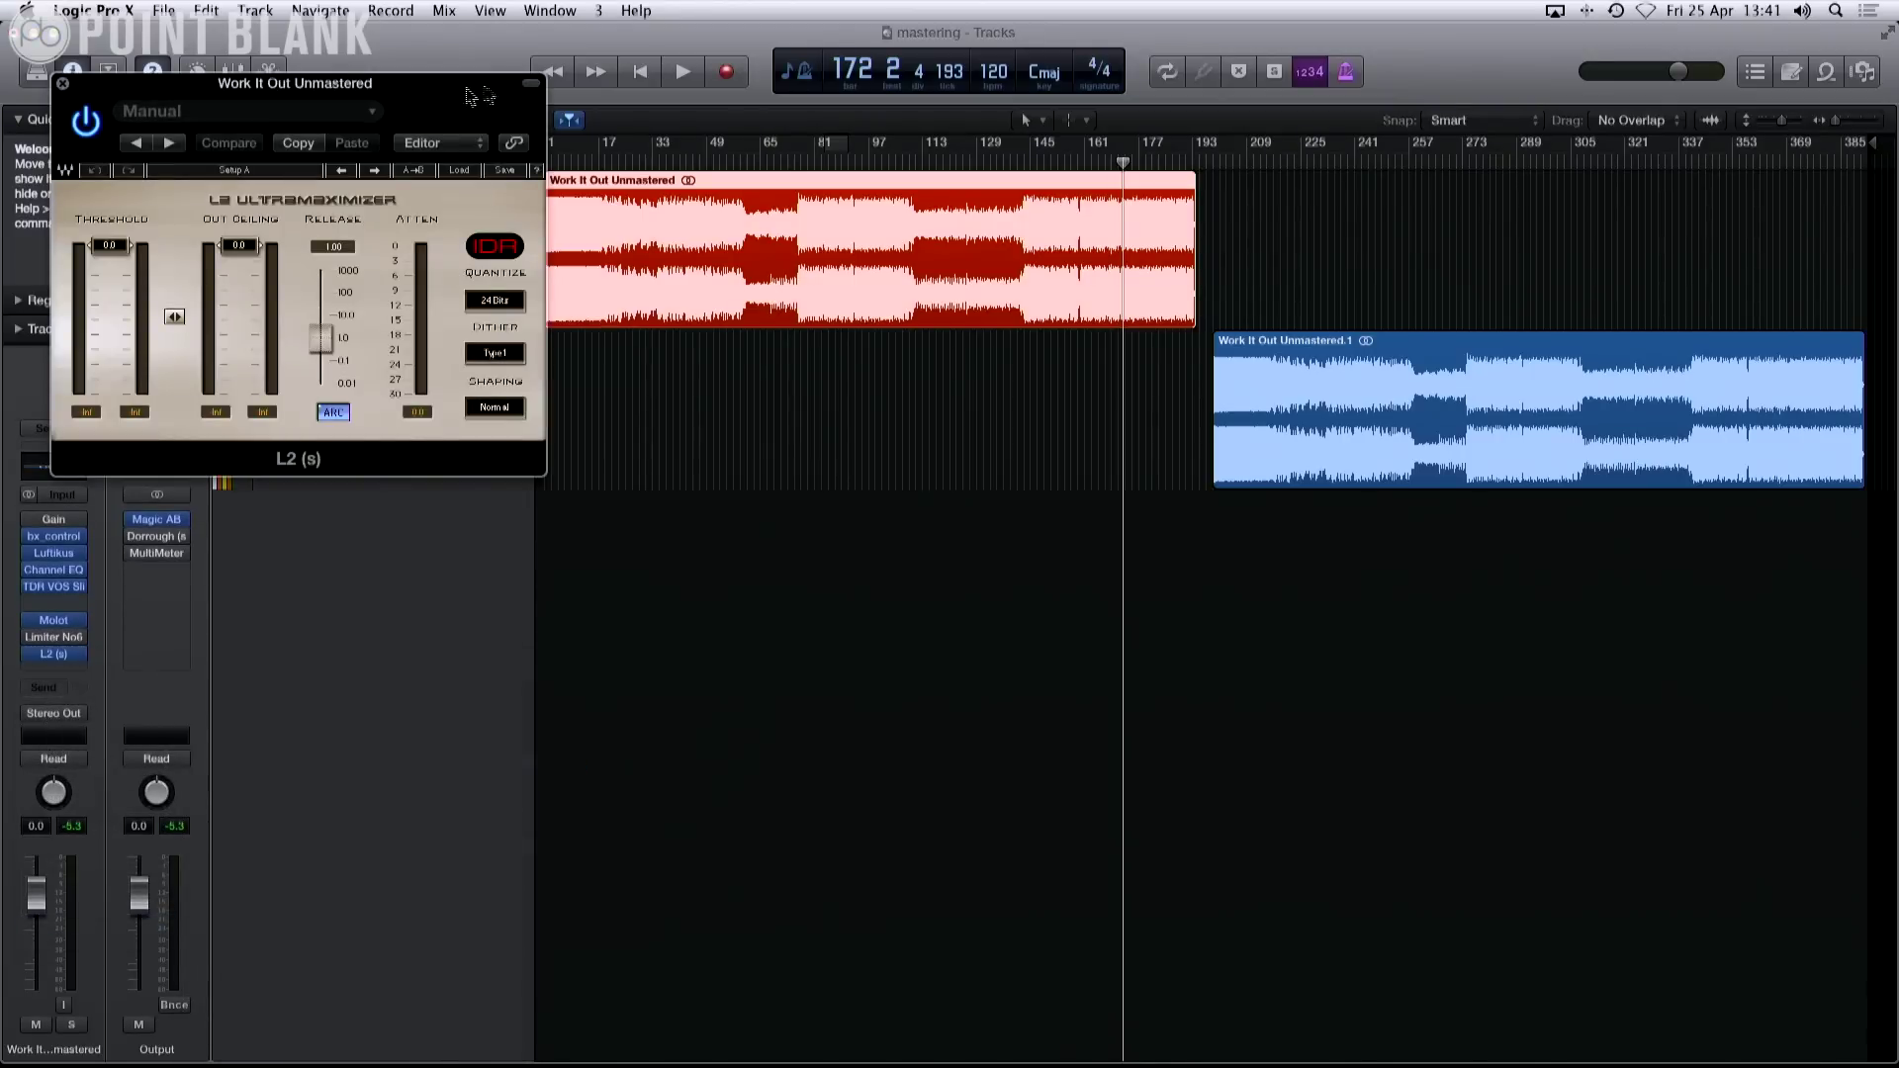
click(525, 91)
drag(491, 90, 1219, 594)
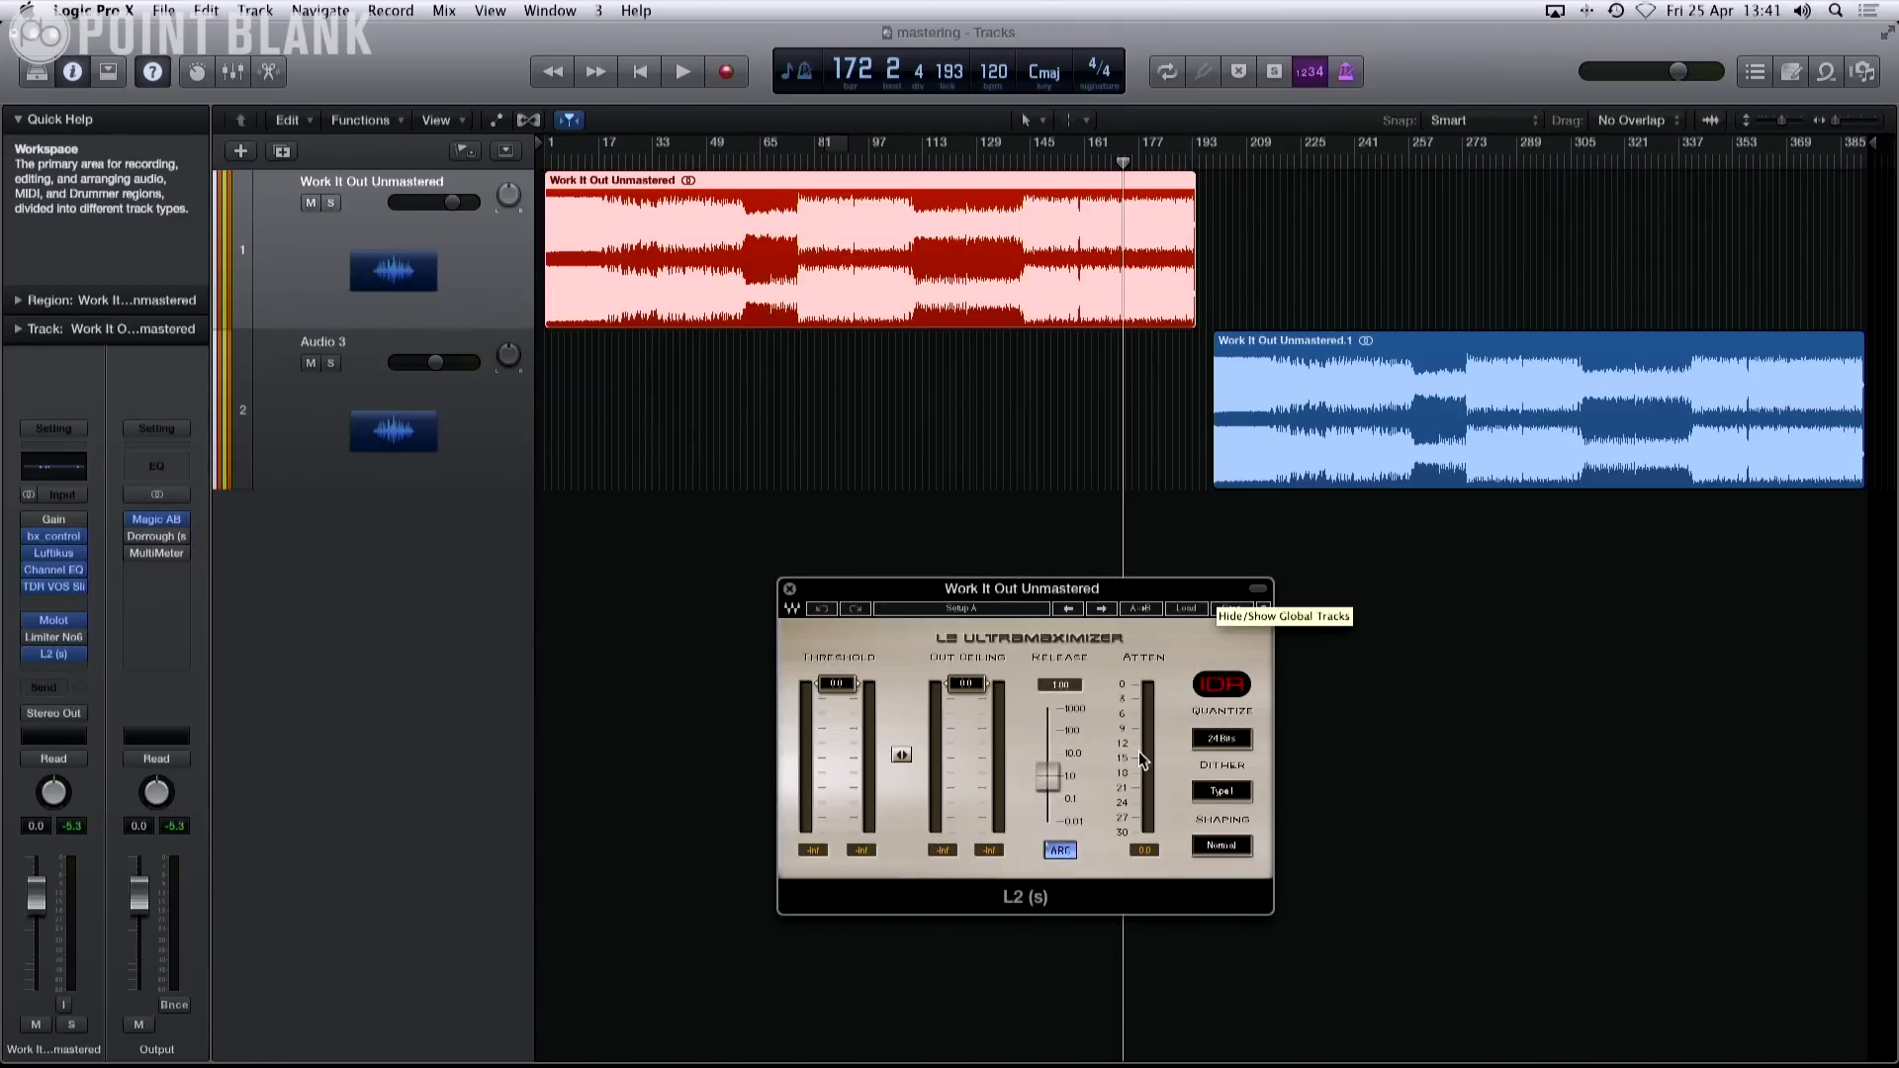
Set the L2 output ceiling to -0.1, and during playback lower the linked threshold and ceiling to -8.9 and -9.0.
drag(979, 695, 979, 703)
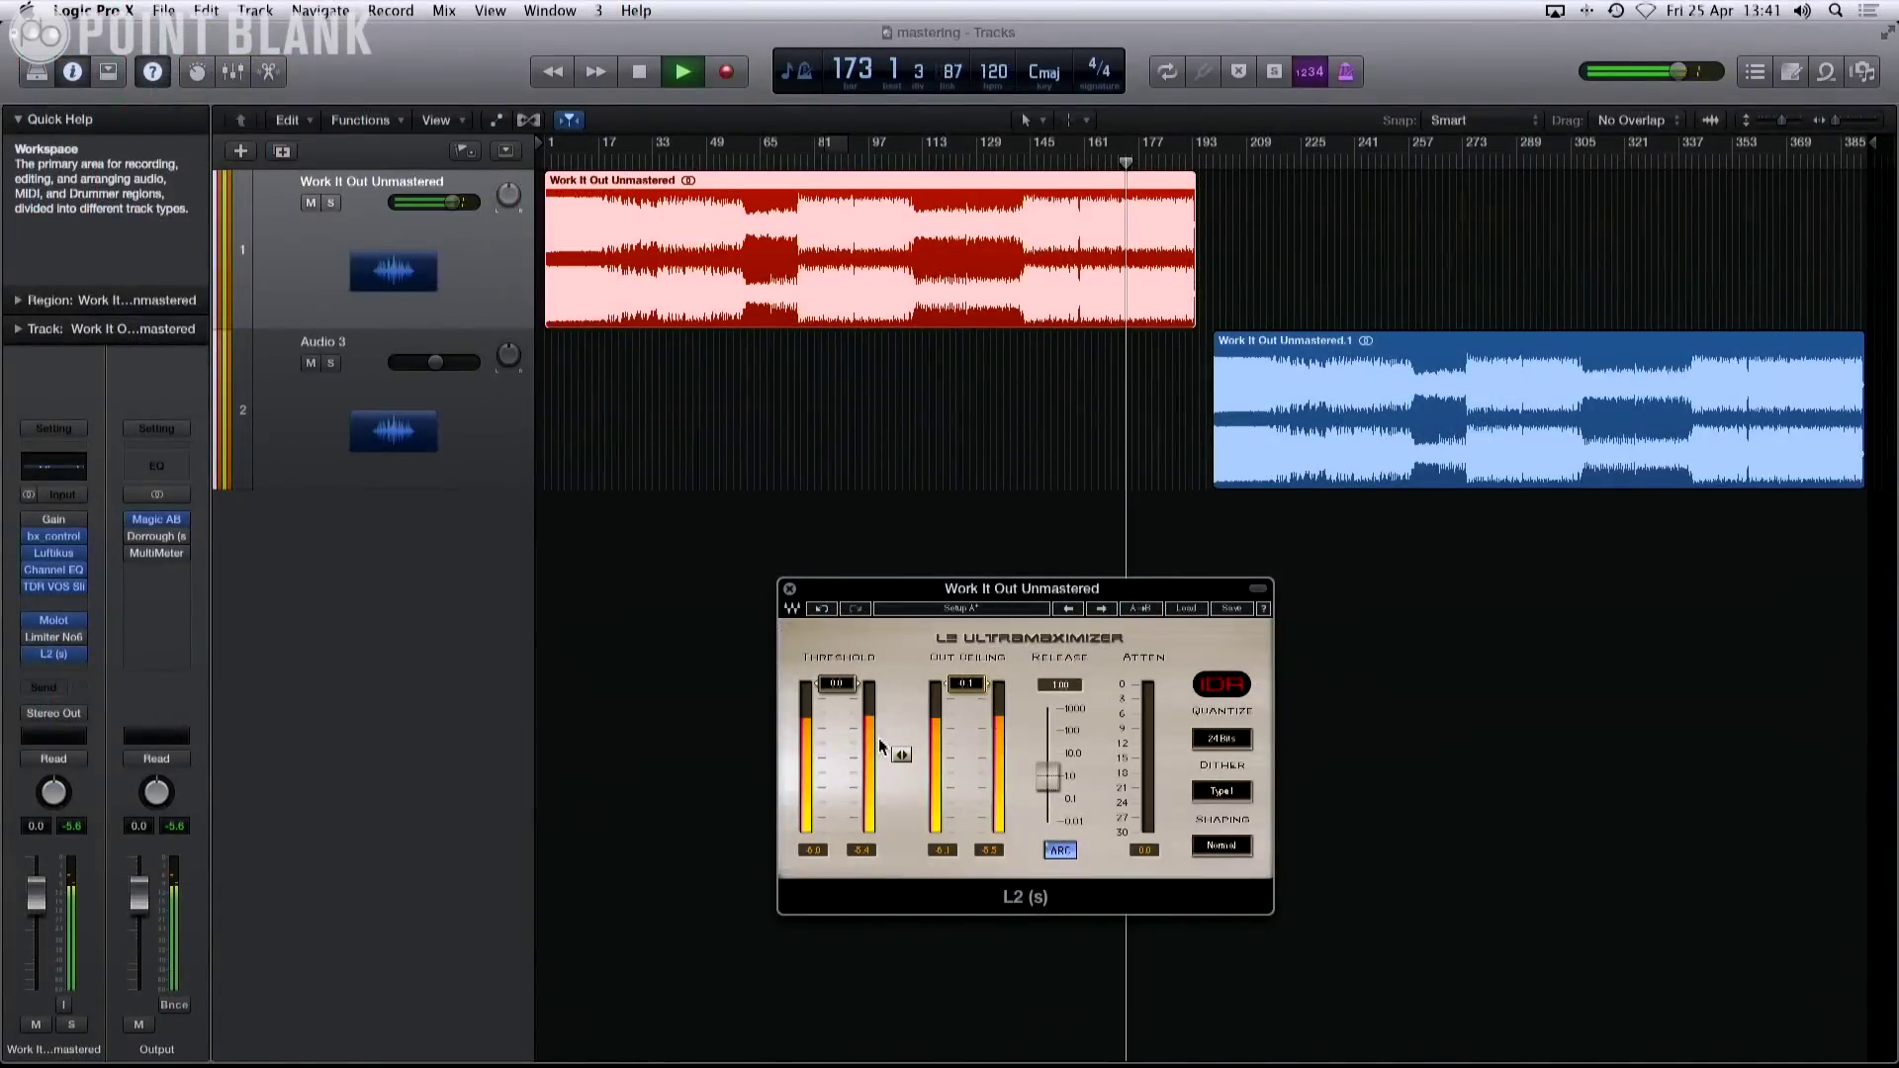
key(space)
drag(903, 759, 904, 839)
key(space)
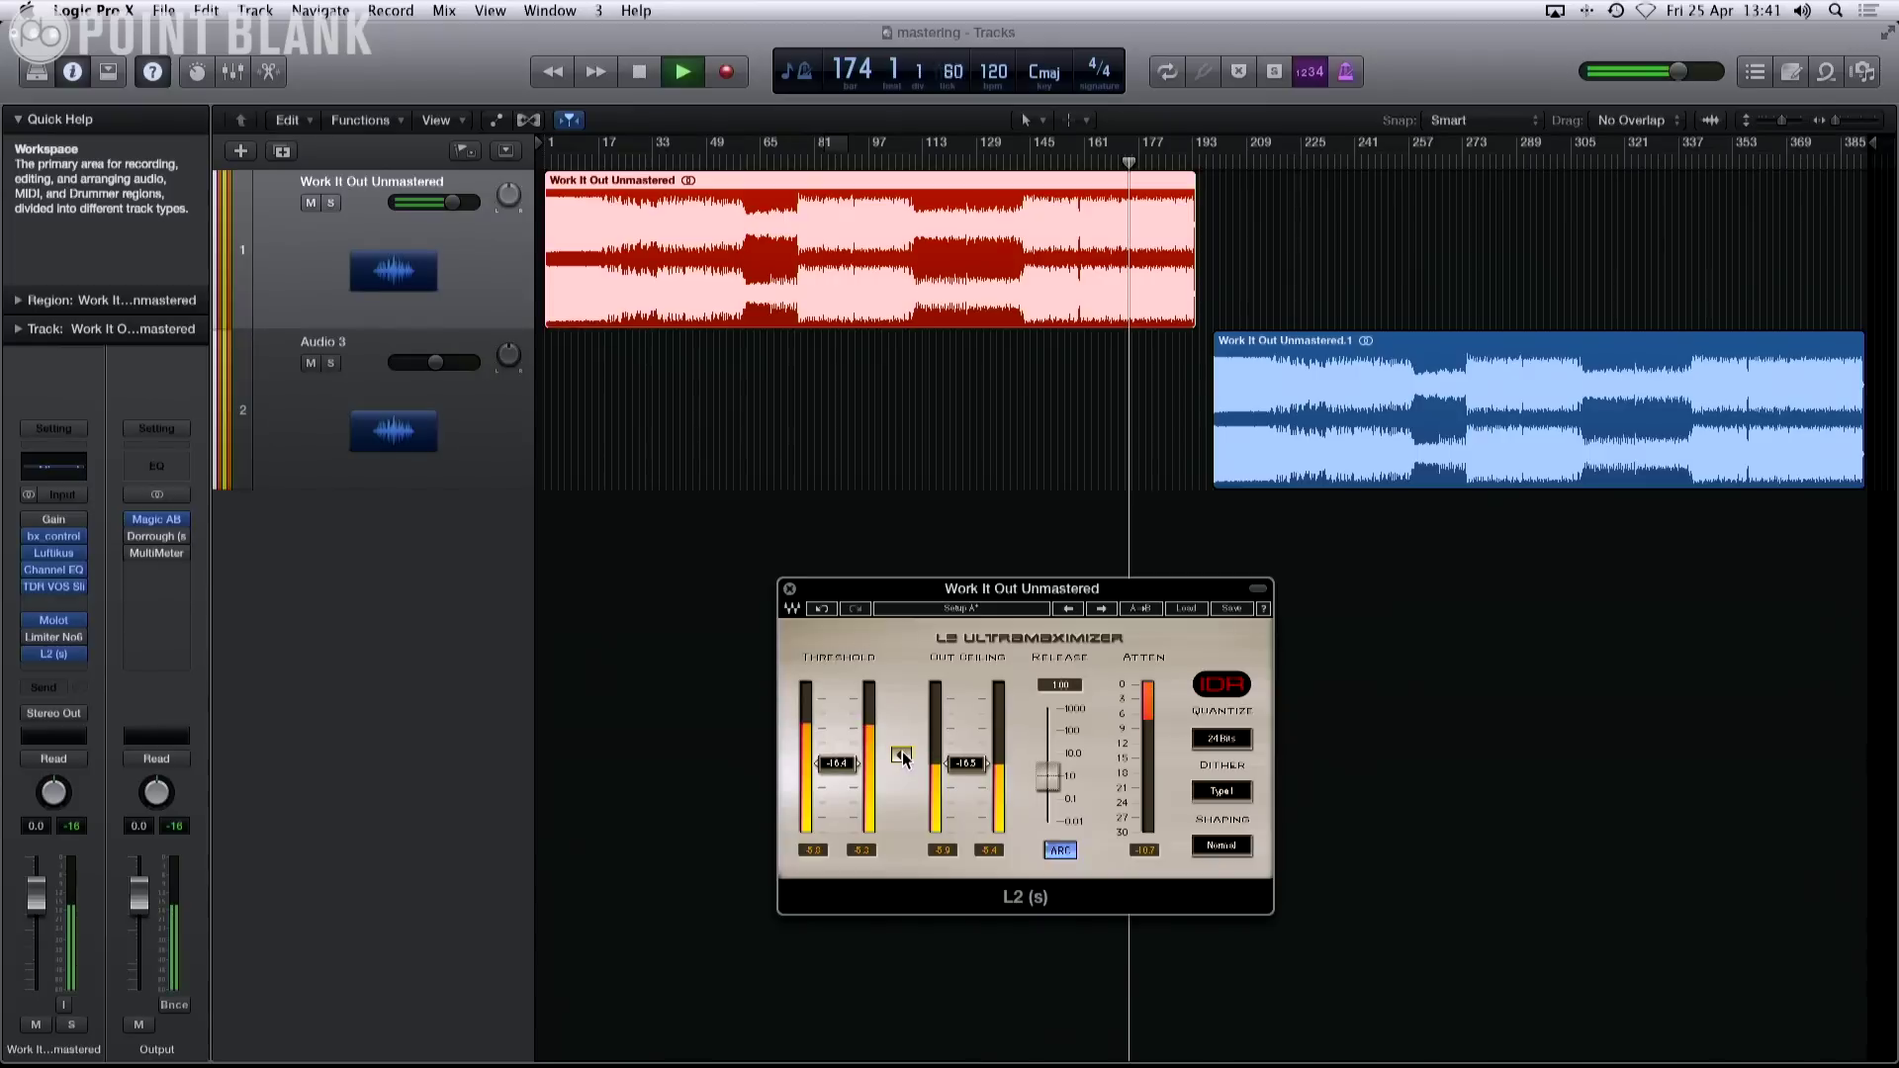
drag(903, 760, 903, 738)
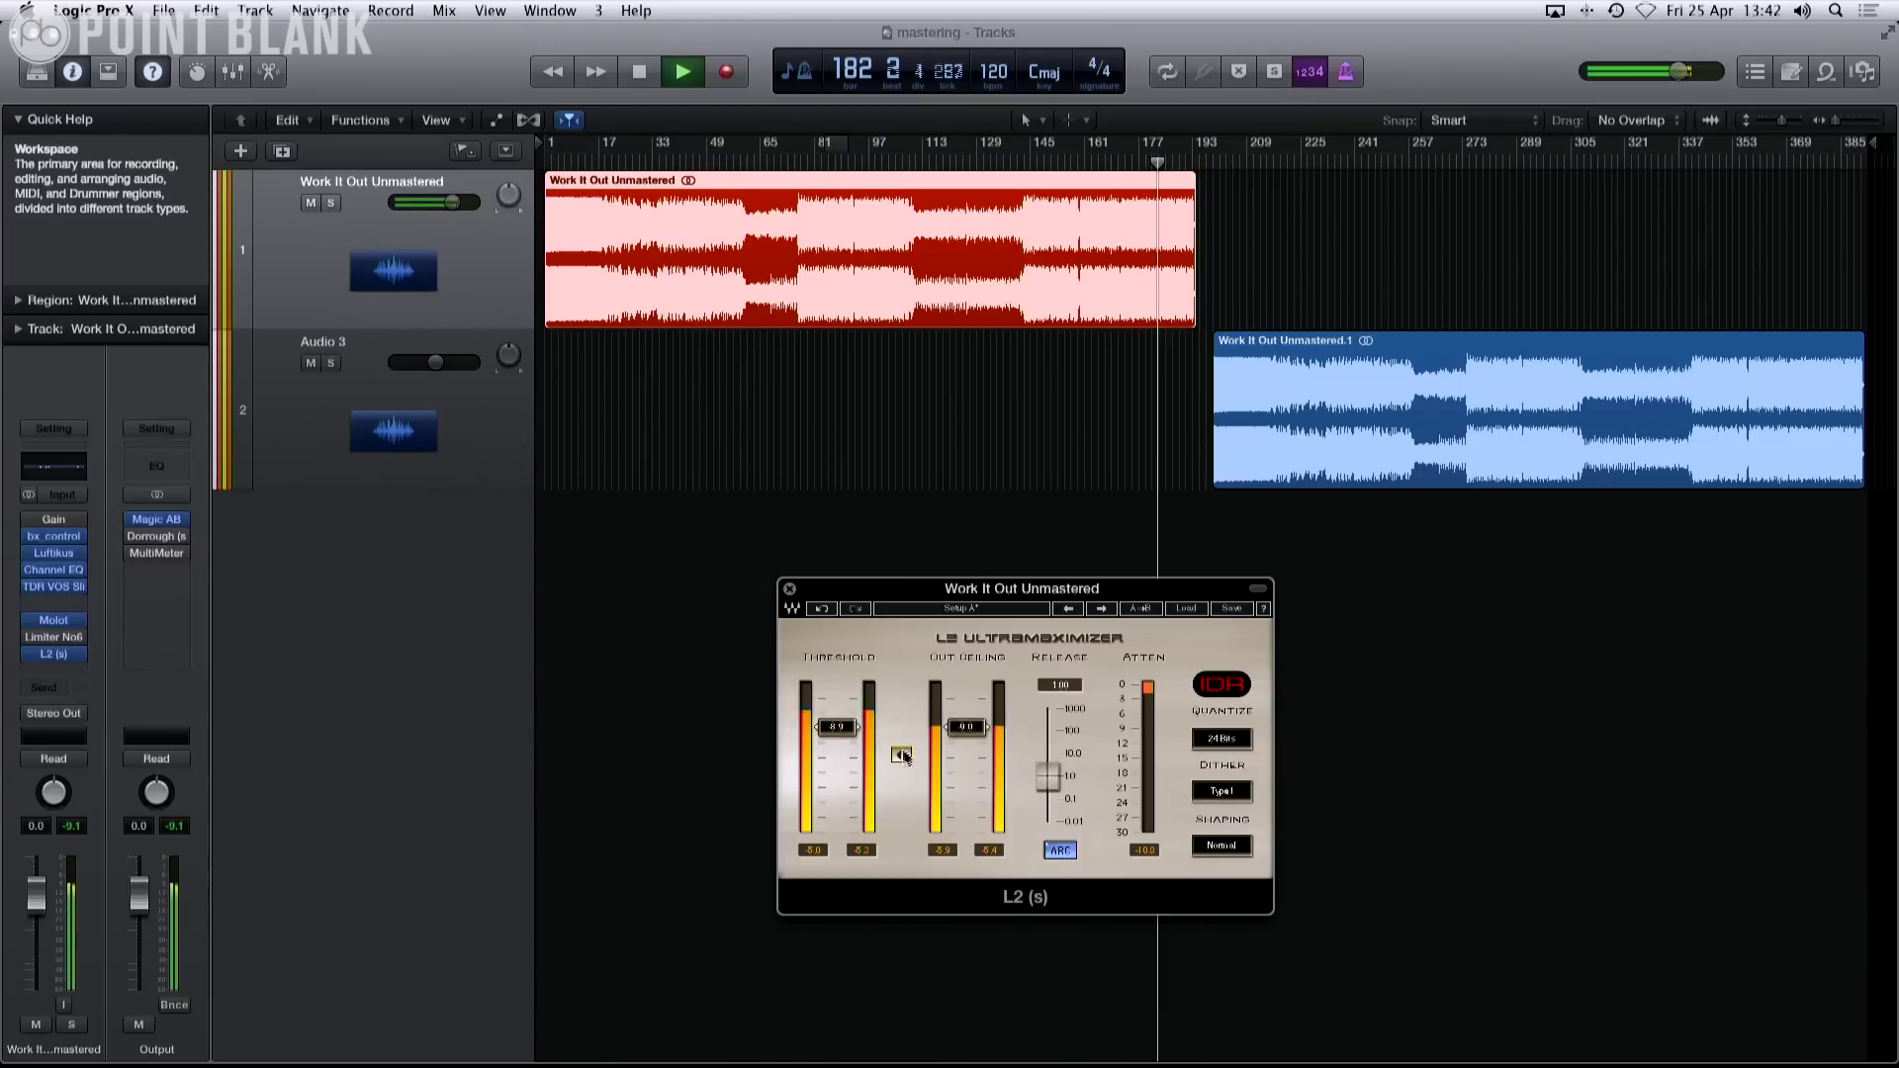
Continue playback from around bar 101 with the L2 active and close its window.
click(965, 156)
click(883, 161)
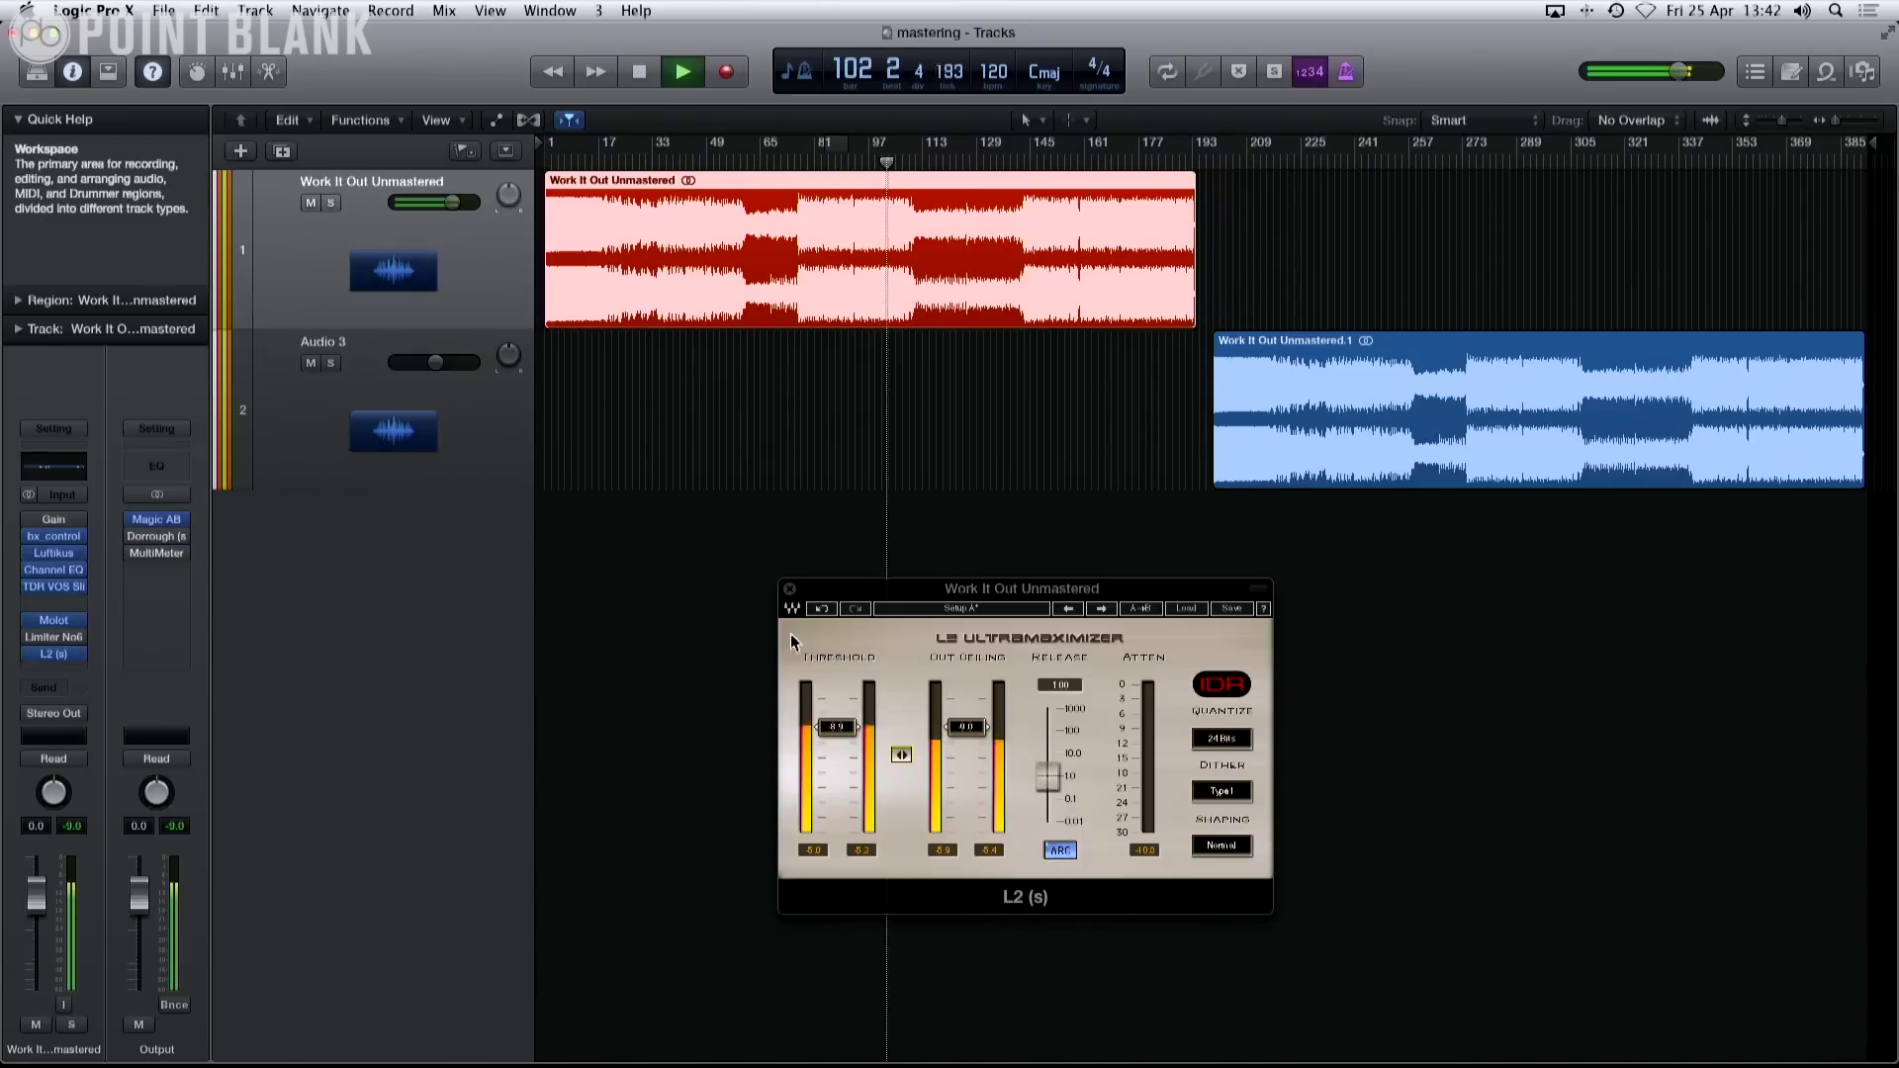
click(791, 593)
click(790, 590)
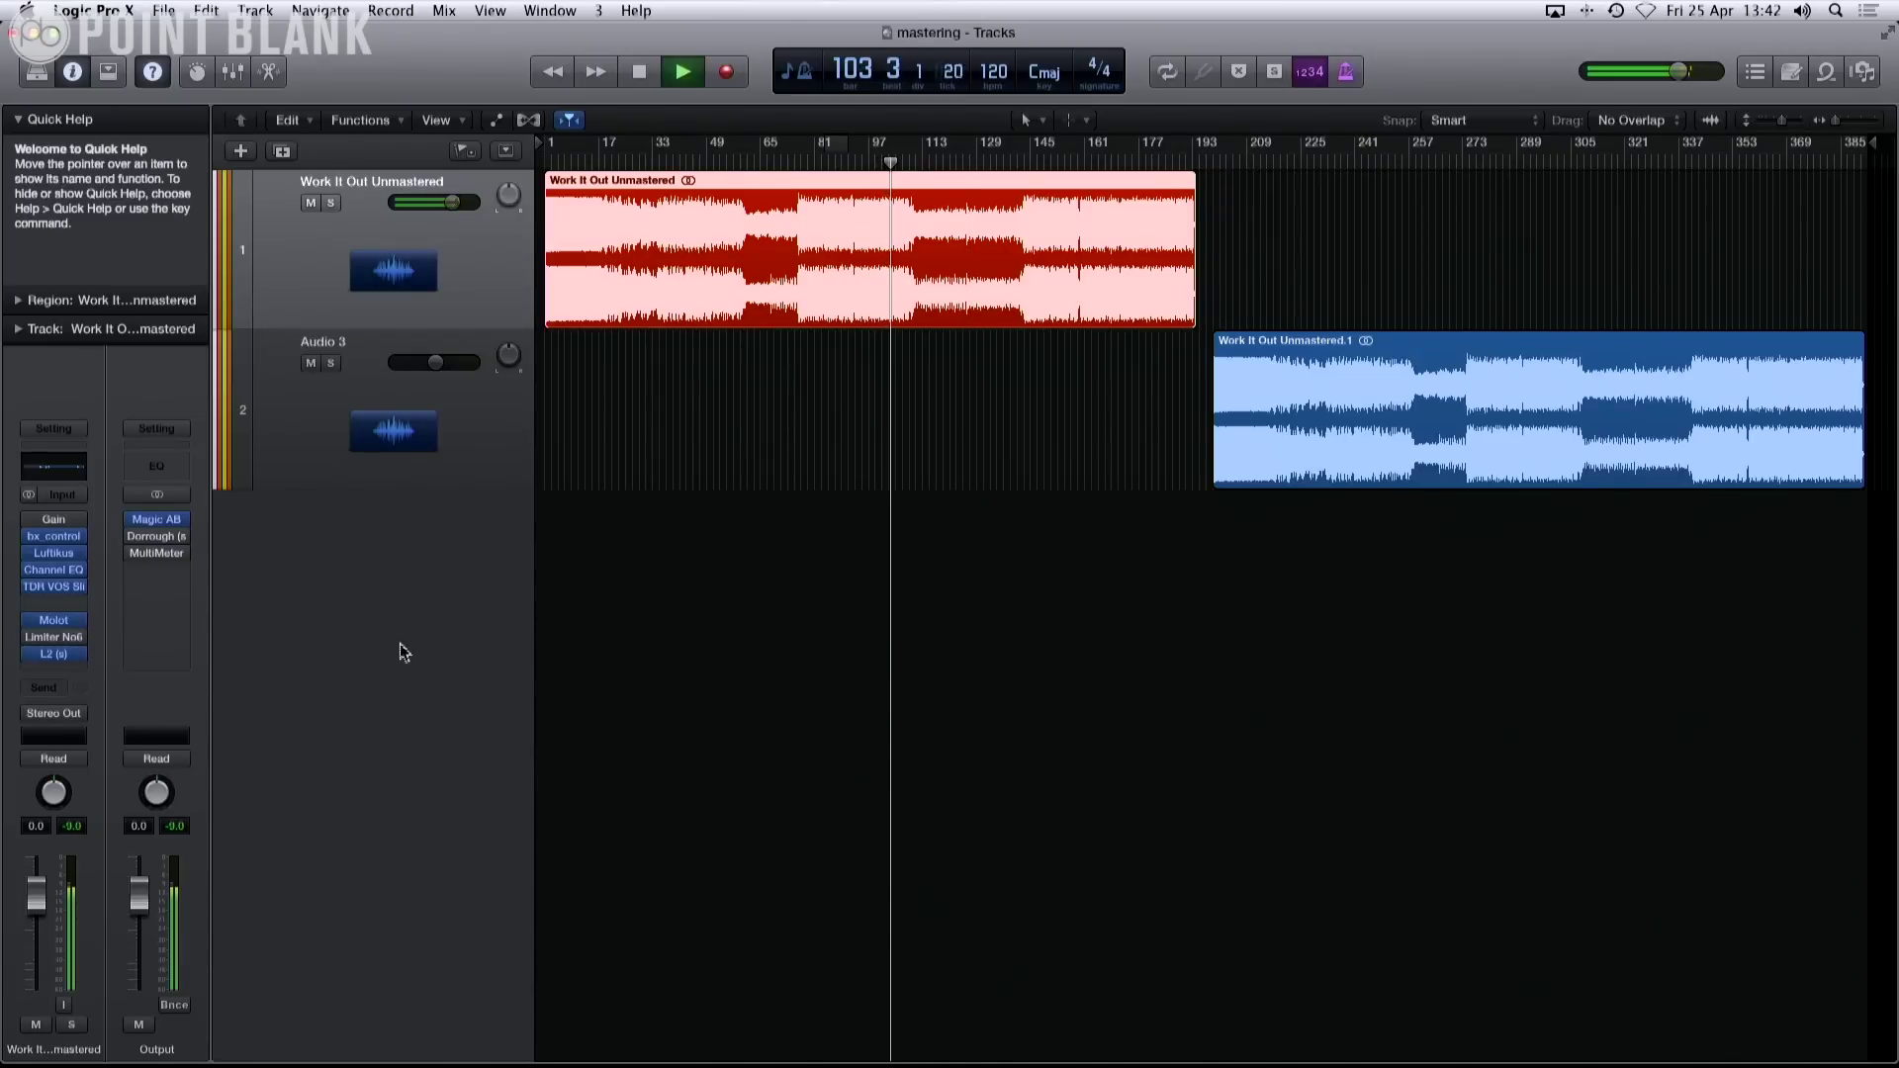
Open and enable the Dorrough meter on the Output channel and play the track from around bar 154.
click(157, 536)
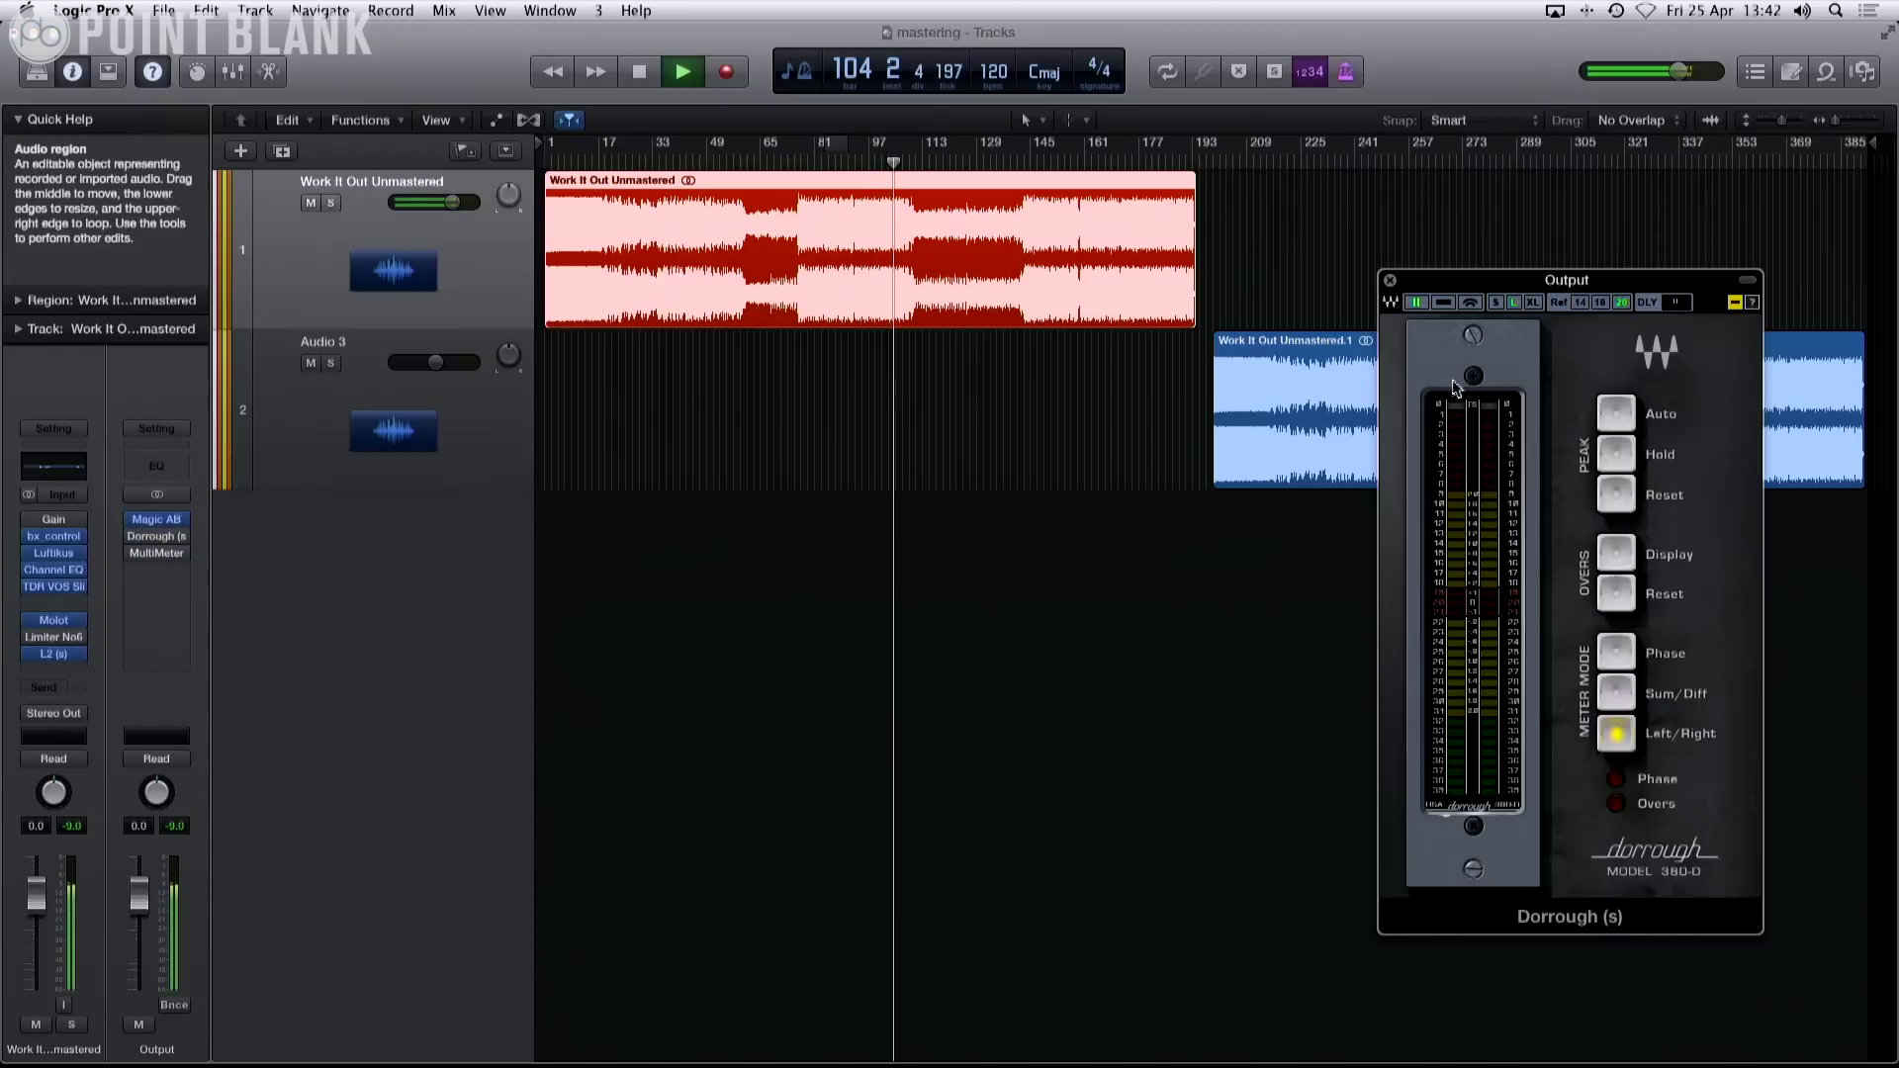
mouse_move(136, 542)
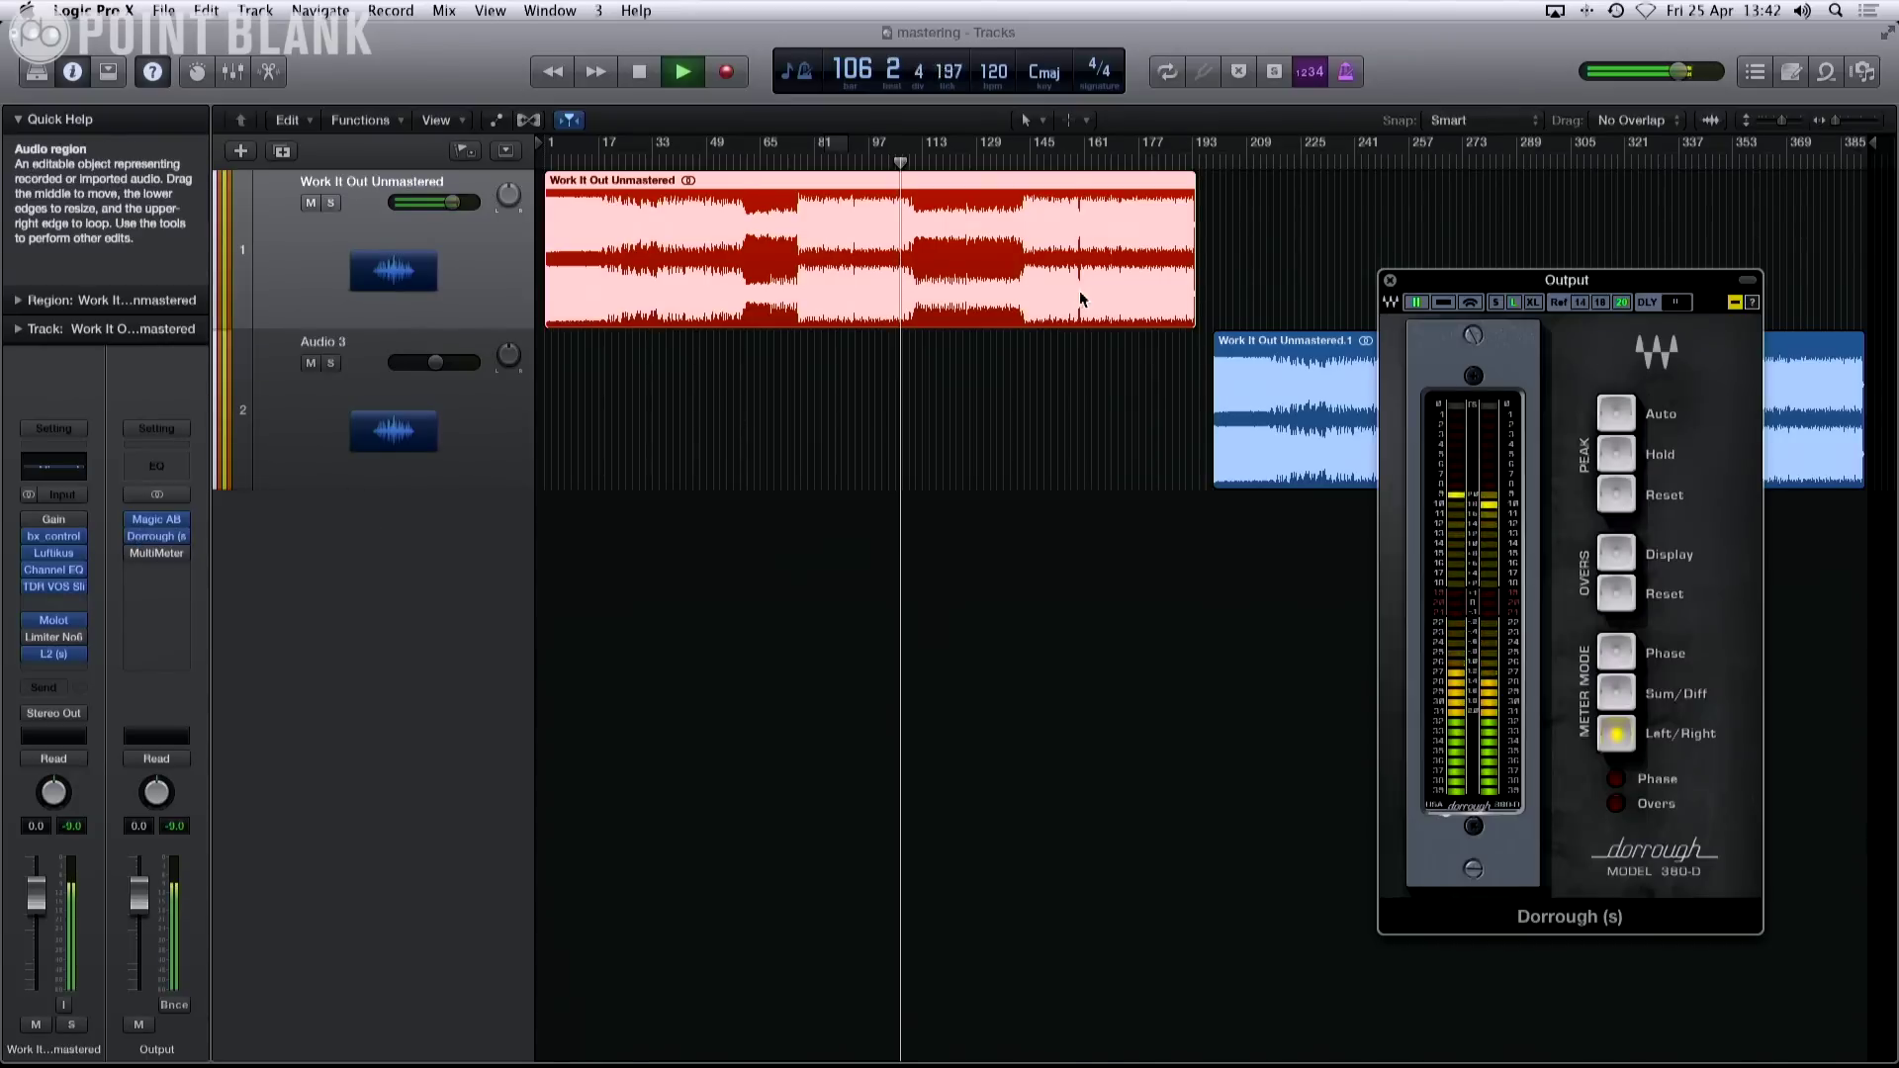
click(1060, 161)
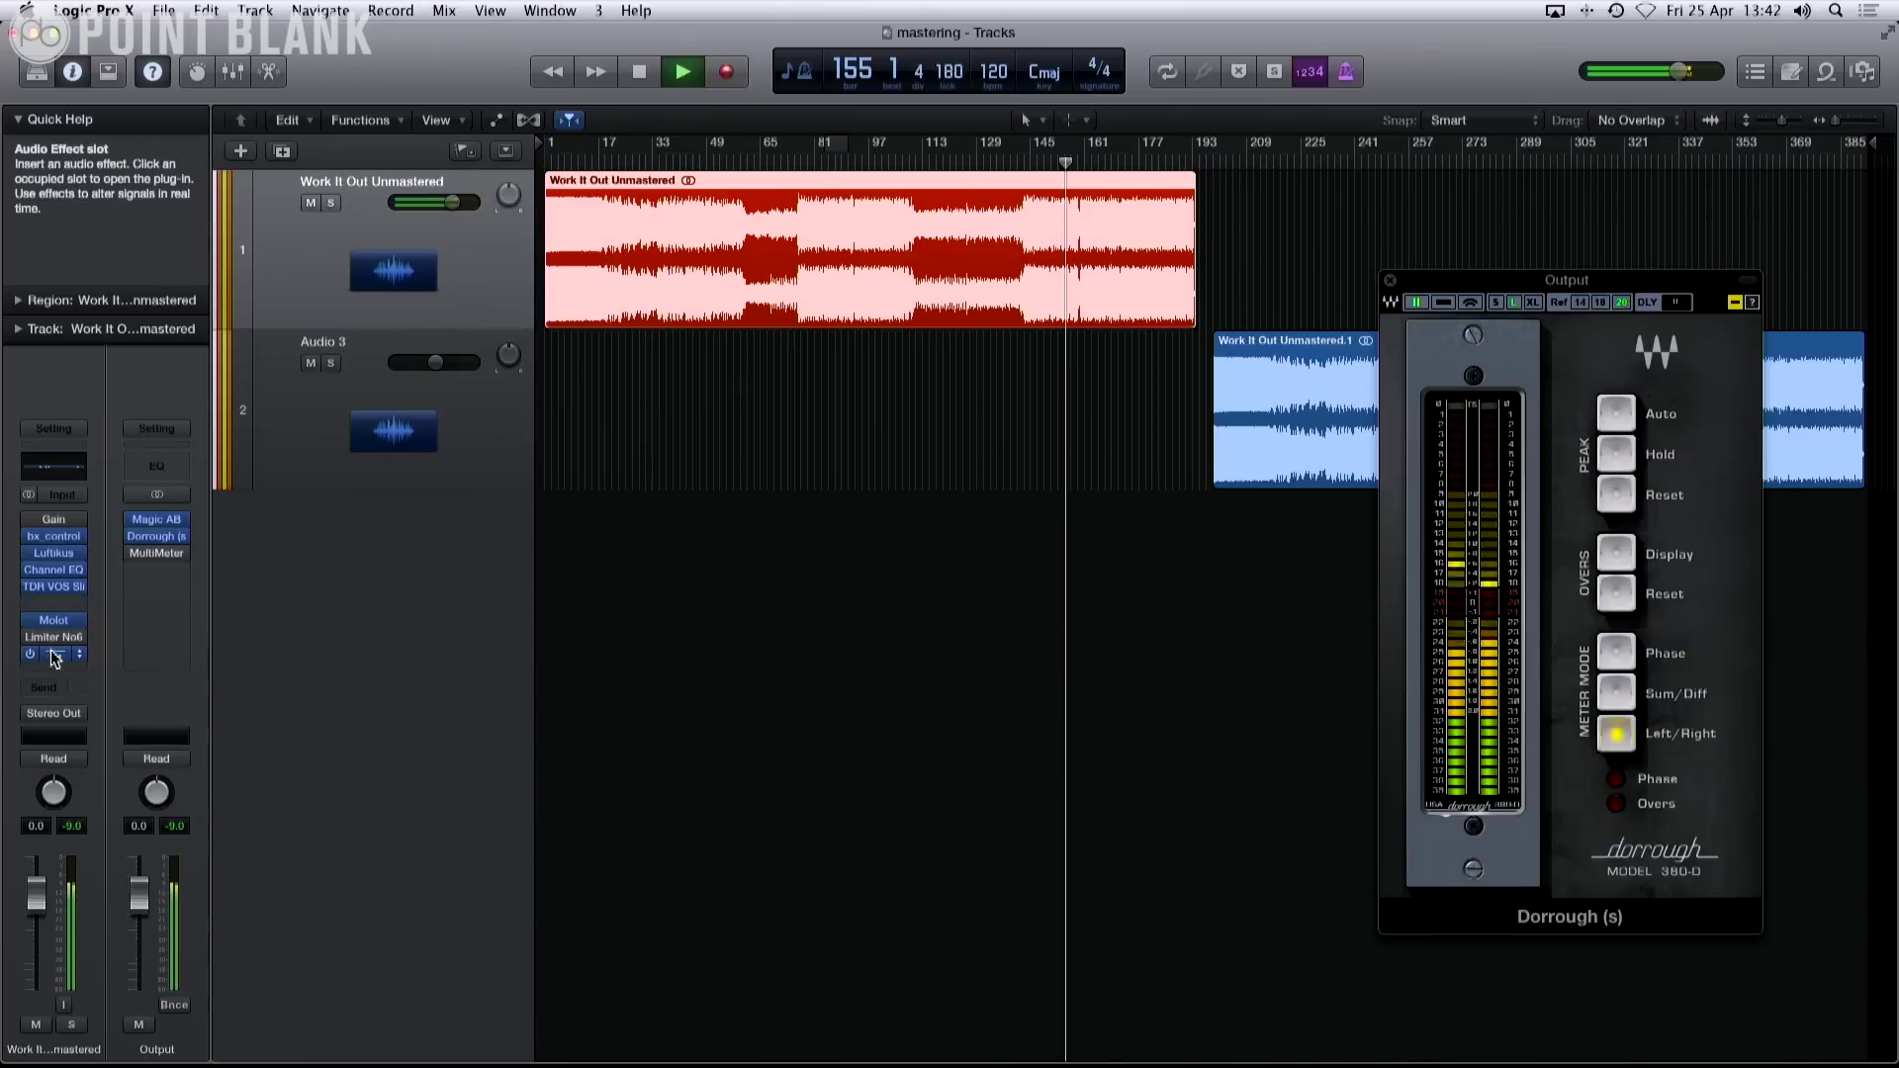
Reopen the L2 and raise its output ceiling to -0.1 during playback, close the Dorrough meter and stop playback.
click(53, 654)
drag(972, 733, 966, 682)
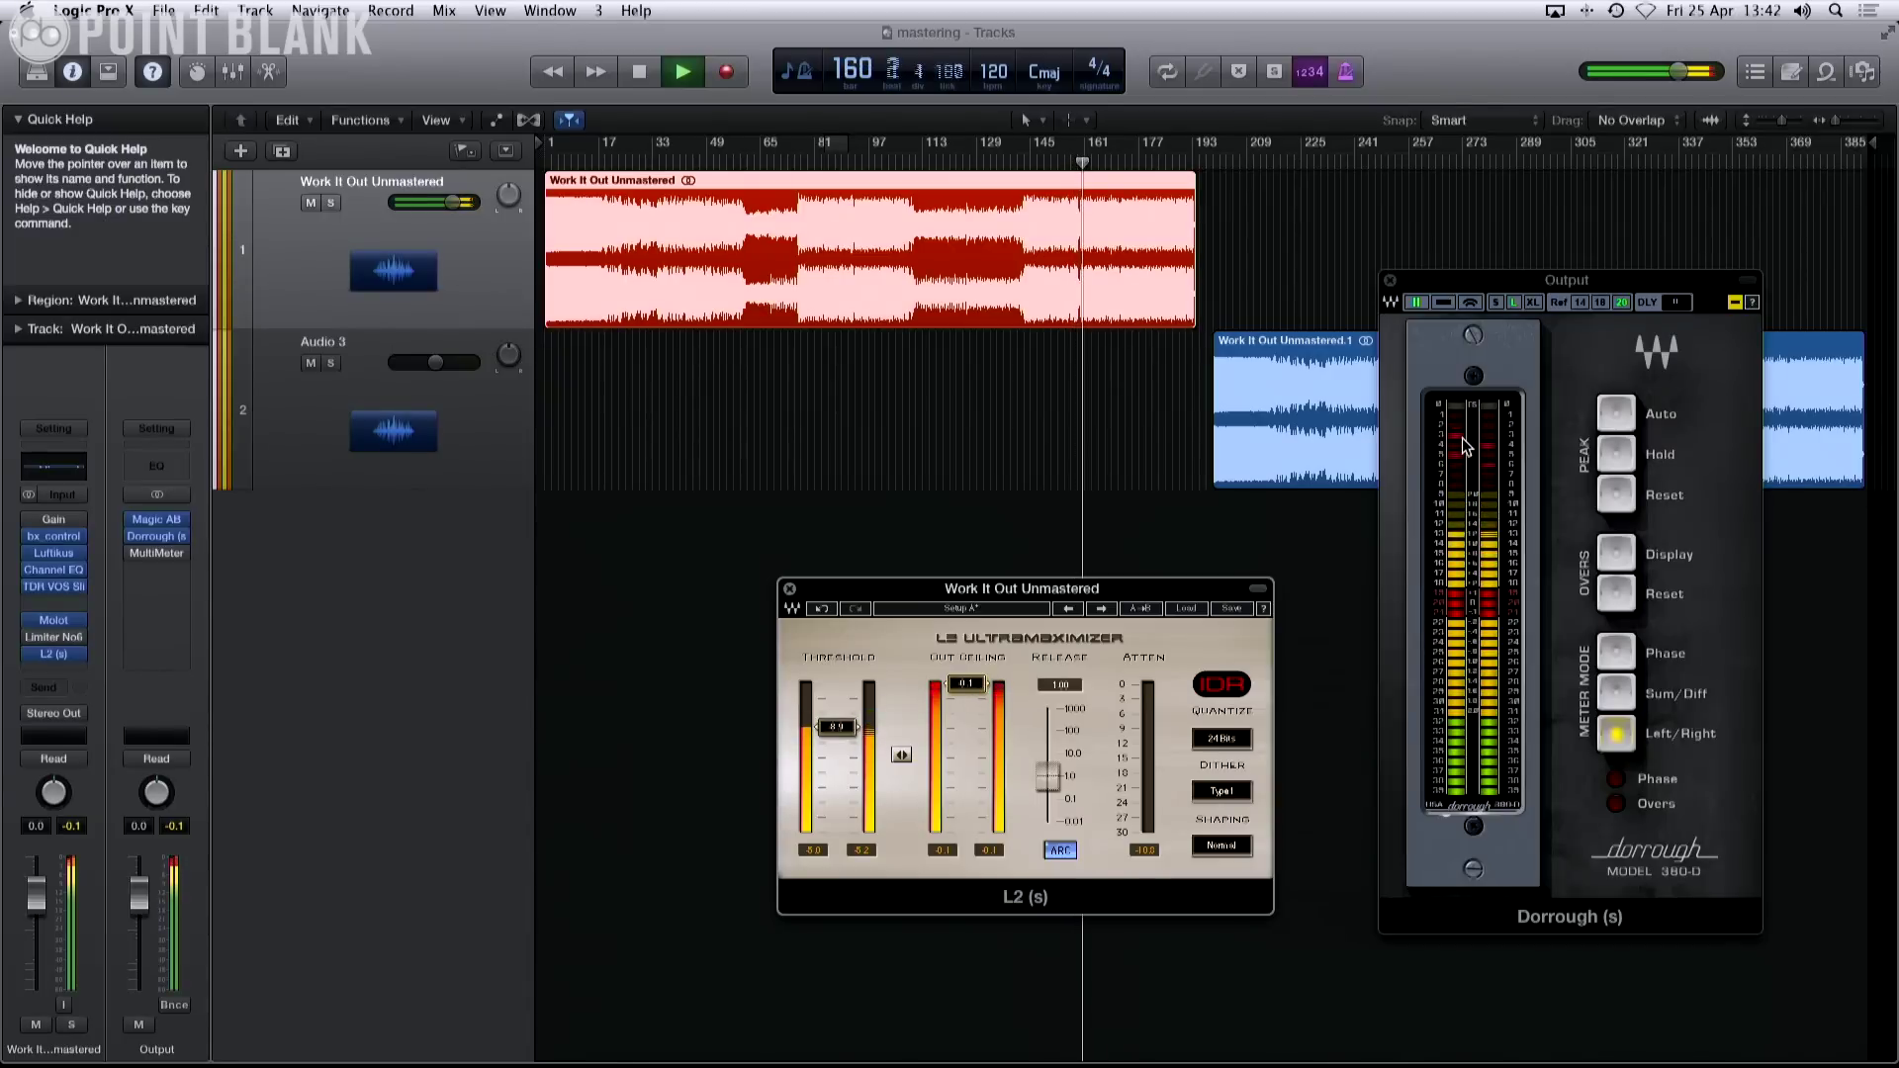
click(1390, 280)
key(space)
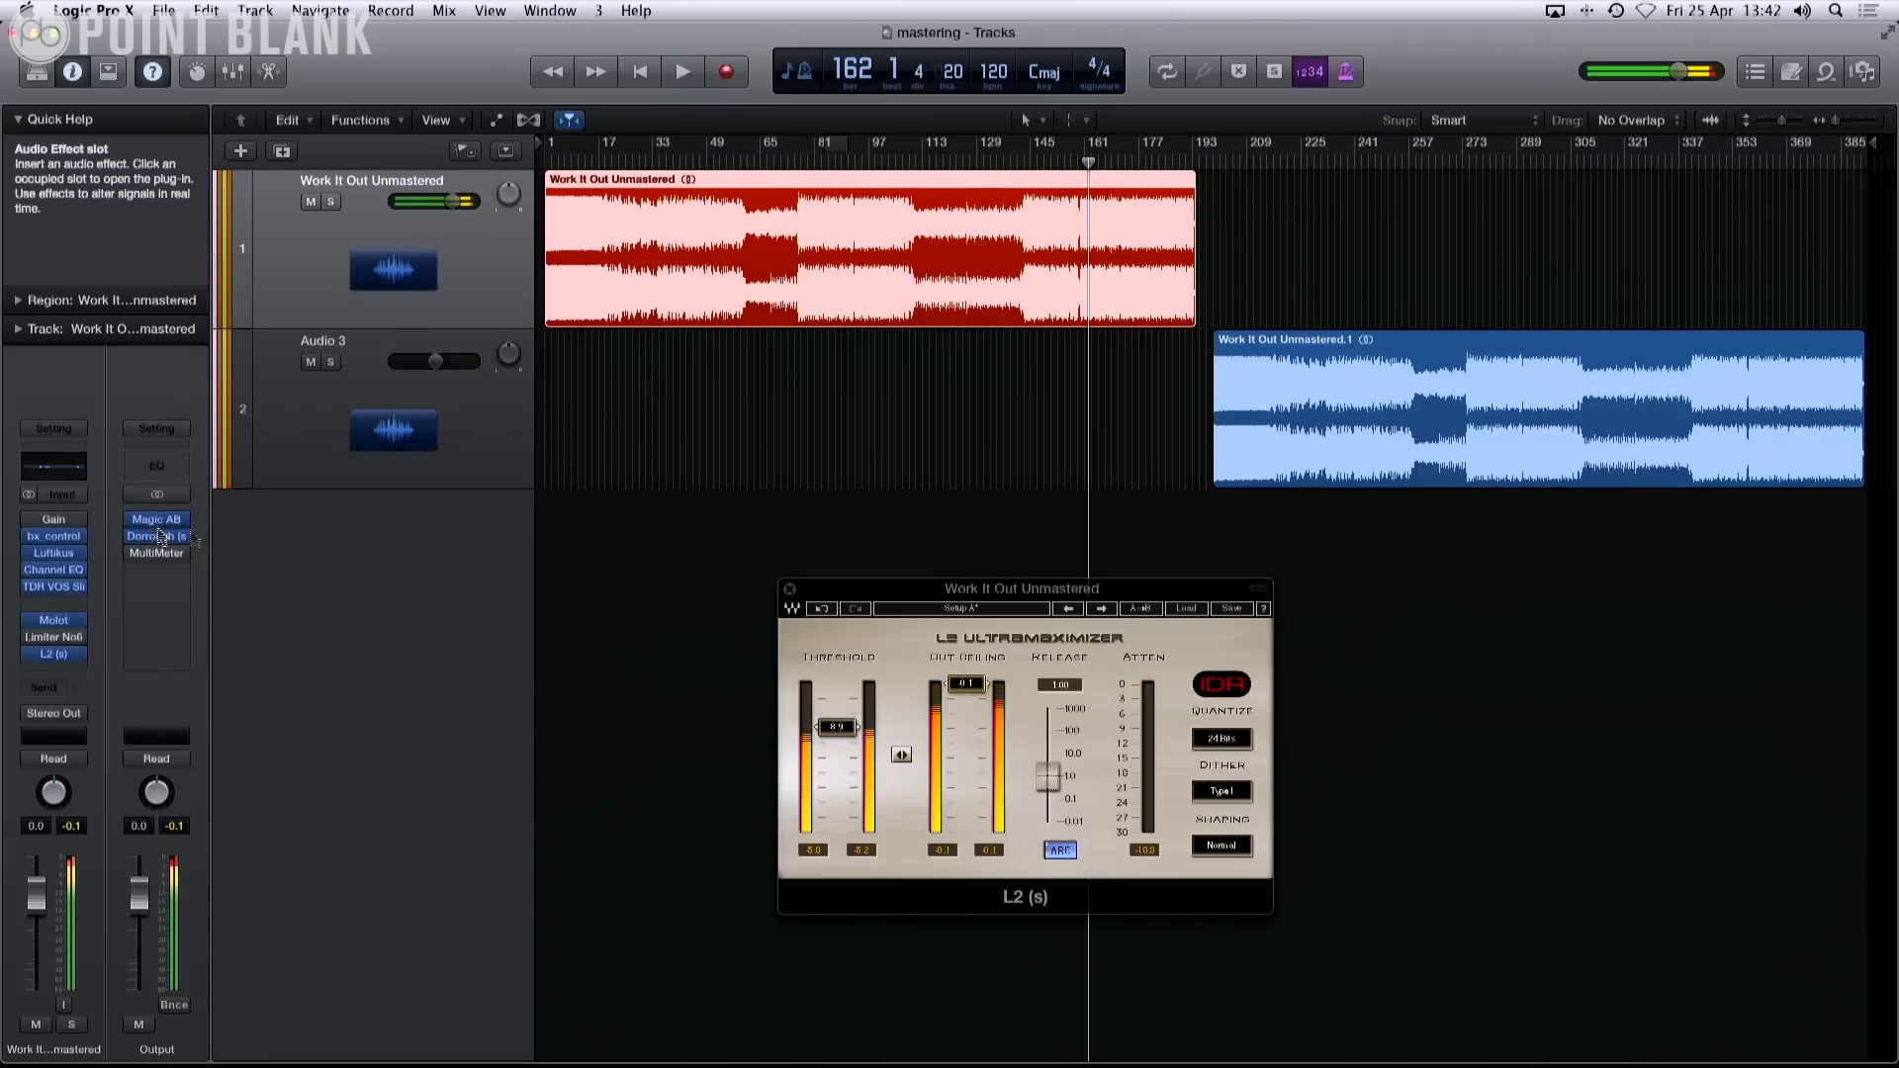